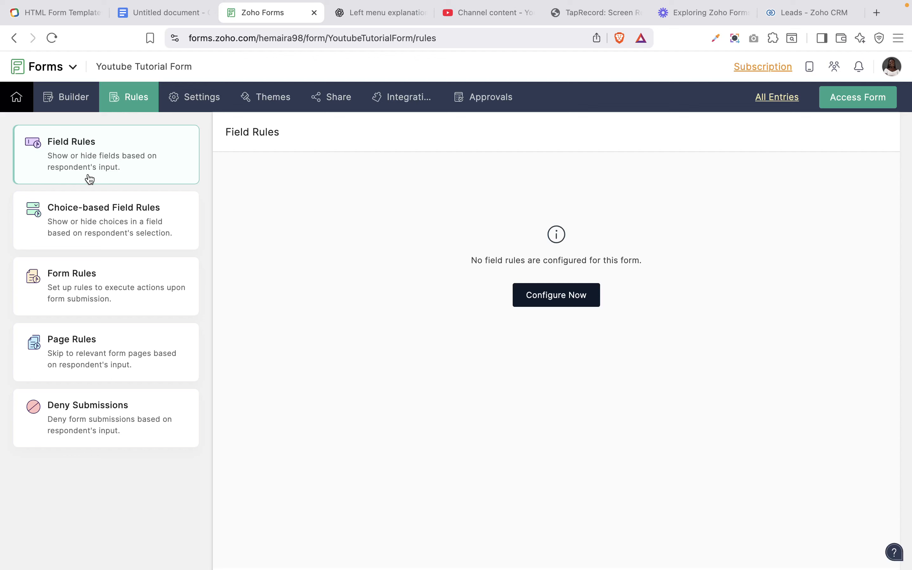
click(114, 231)
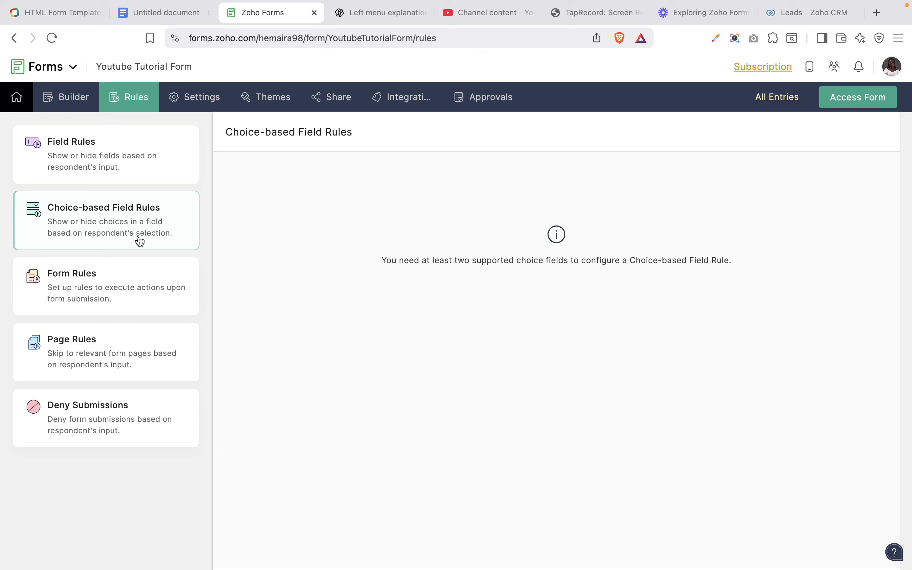
click(101, 289)
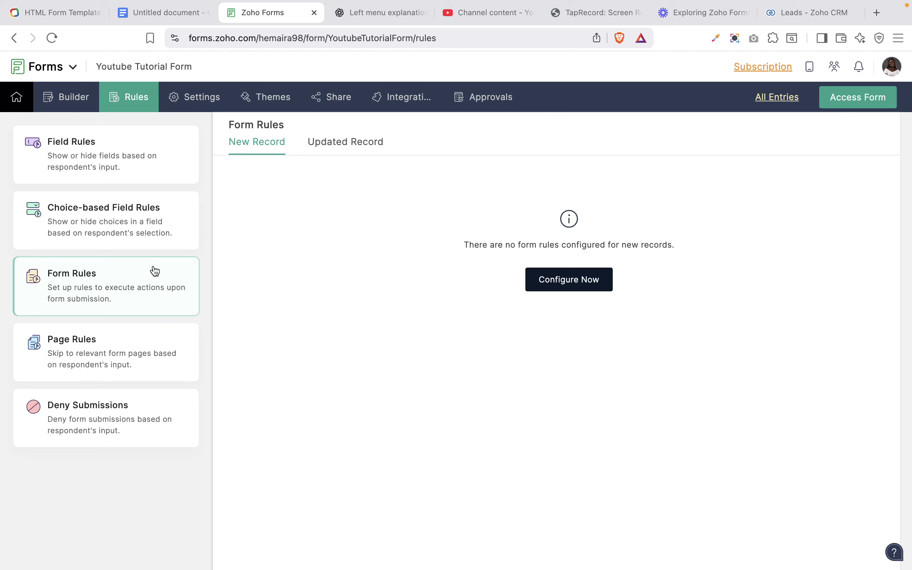
Step: Start a new field rule and base its condition on the "CRM you currently use" field
click(107, 157)
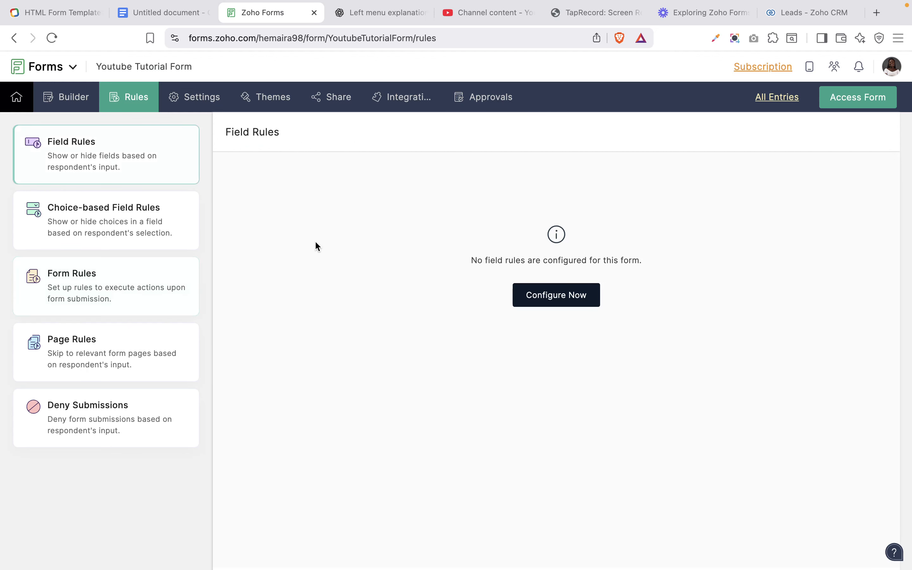
click(564, 307)
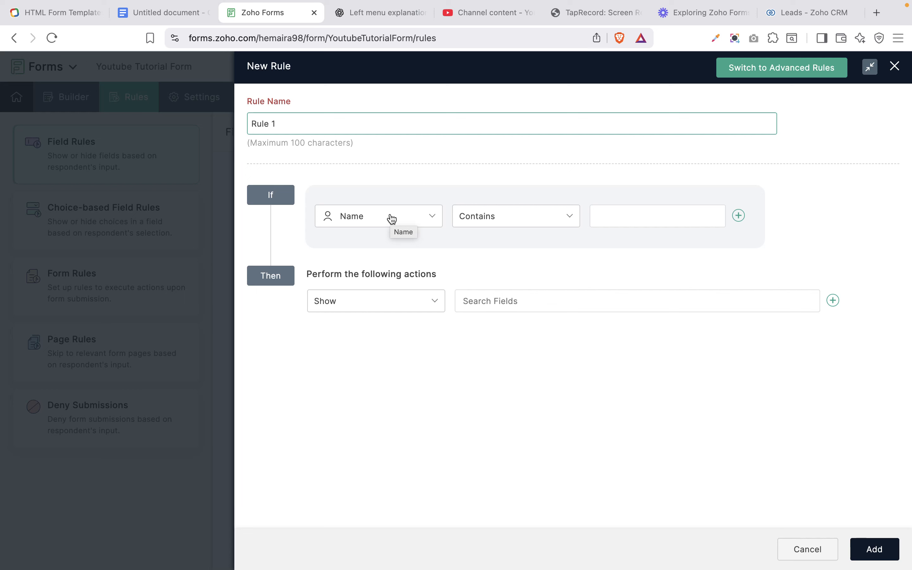
click(392, 218)
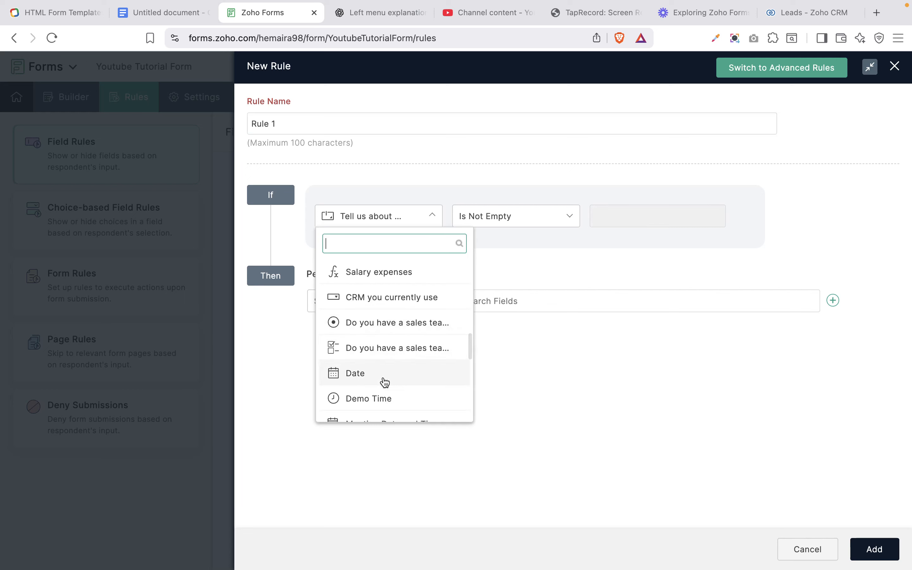
click(363, 300)
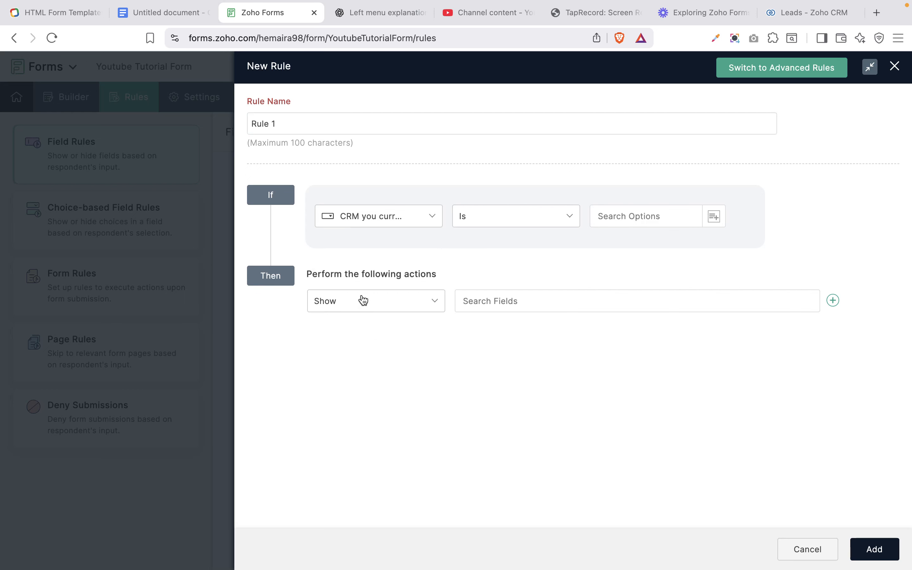
Step: Set the condition's value to Hubspot while keeping the Is operator
click(391, 225)
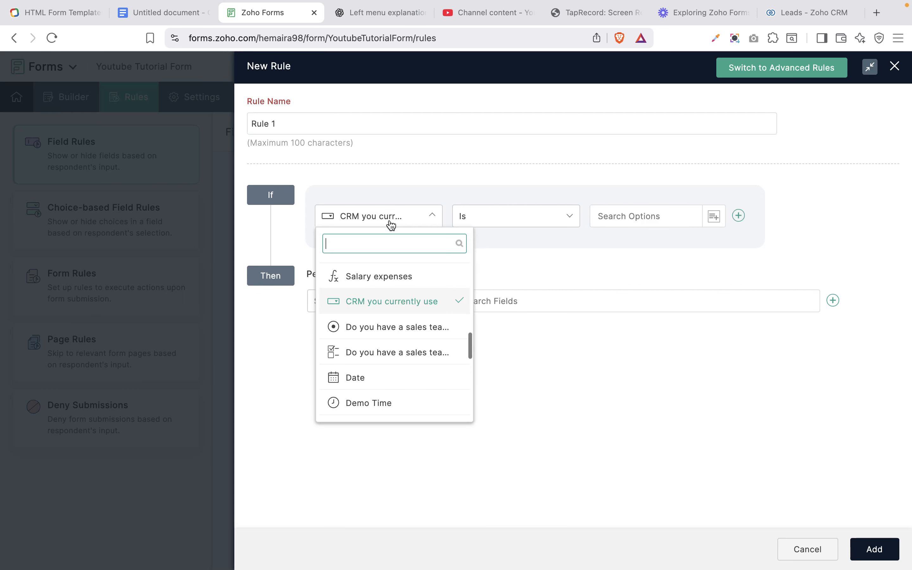
click(645, 218)
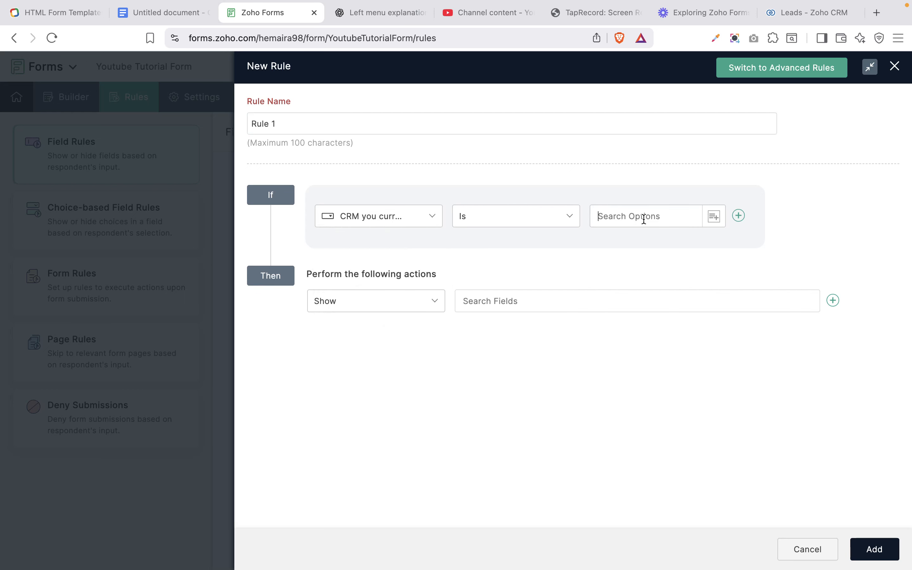
click(624, 259)
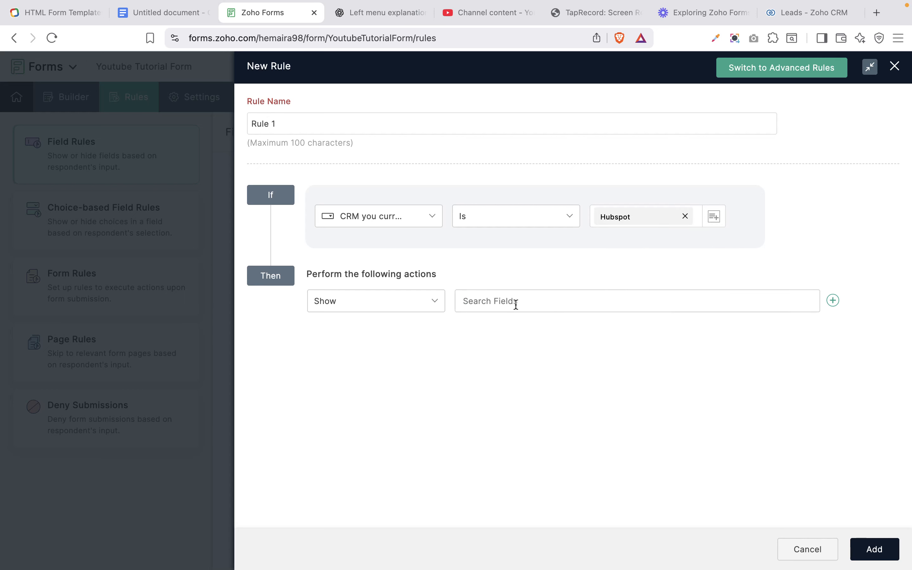
Step: Change the operator of the CRM condition to Is Any One Of
click(516, 216)
click(513, 352)
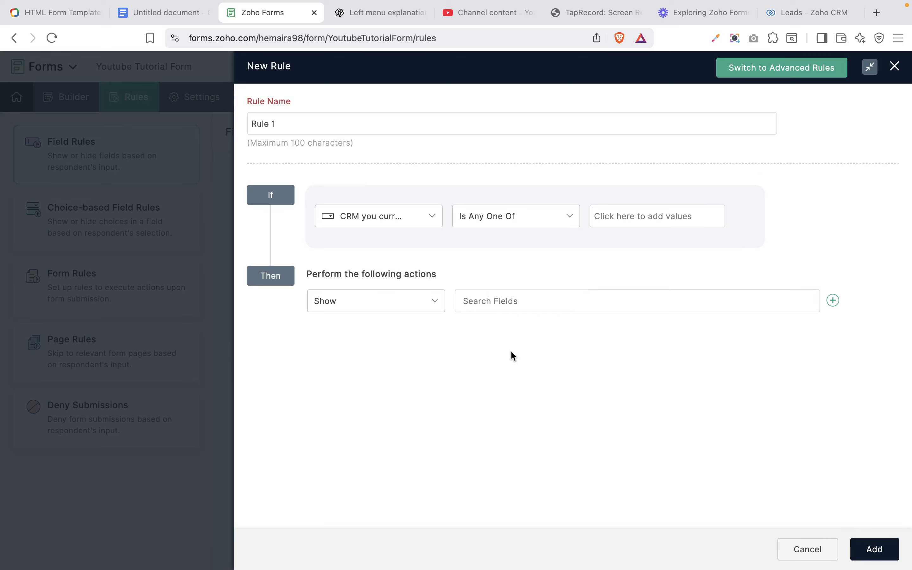
click(639, 217)
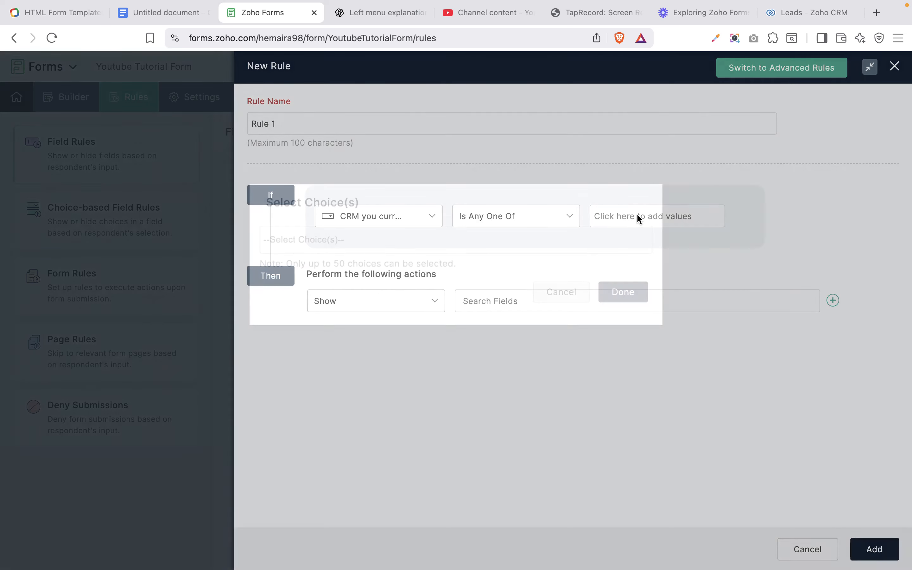
click(561, 293)
click(517, 218)
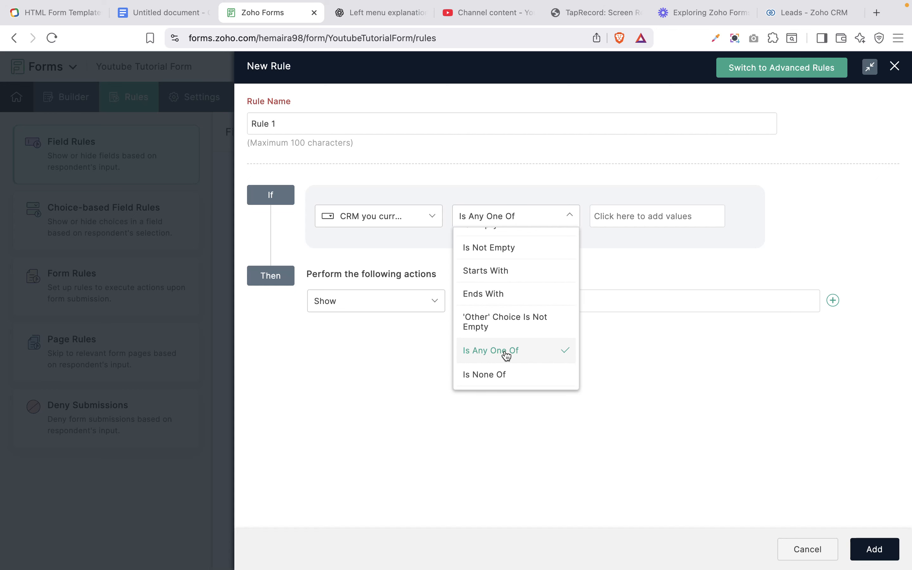
scroll(506, 356, up, 3)
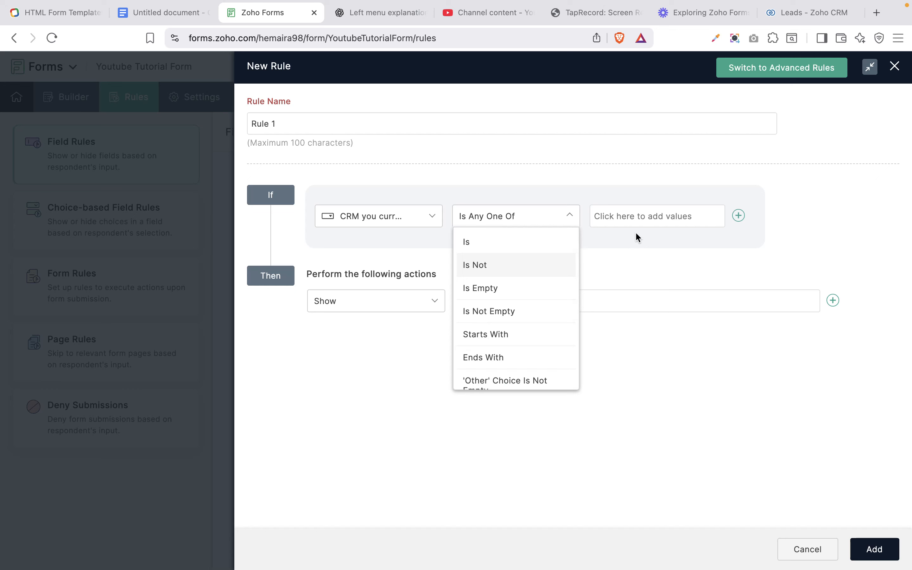
click(363, 224)
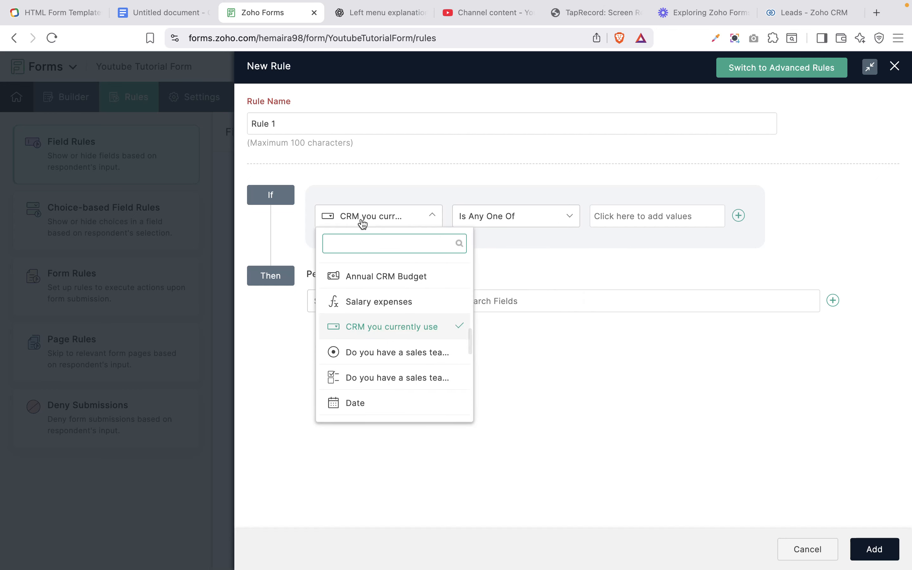
Step: Select Zoho and Hubspot as the matching choices for the CRM condition
click(635, 215)
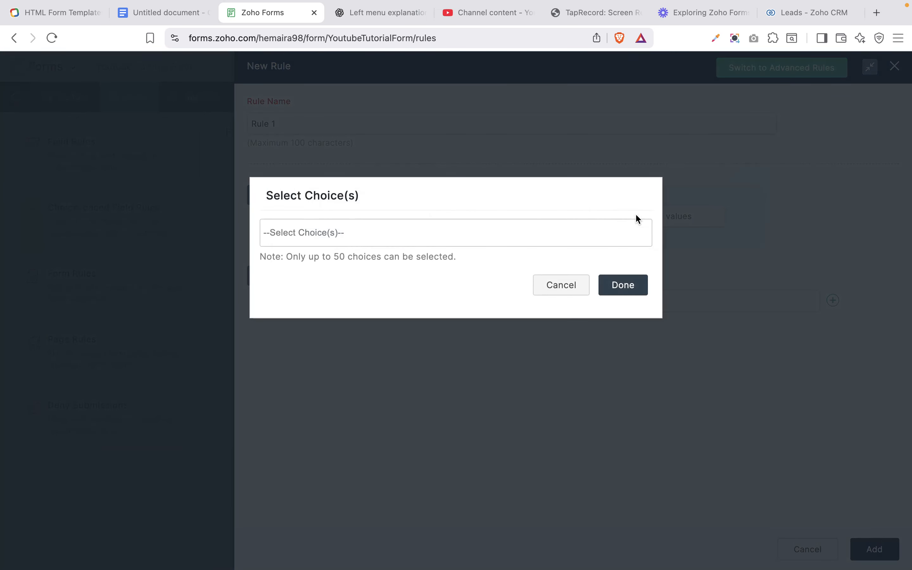
click(482, 224)
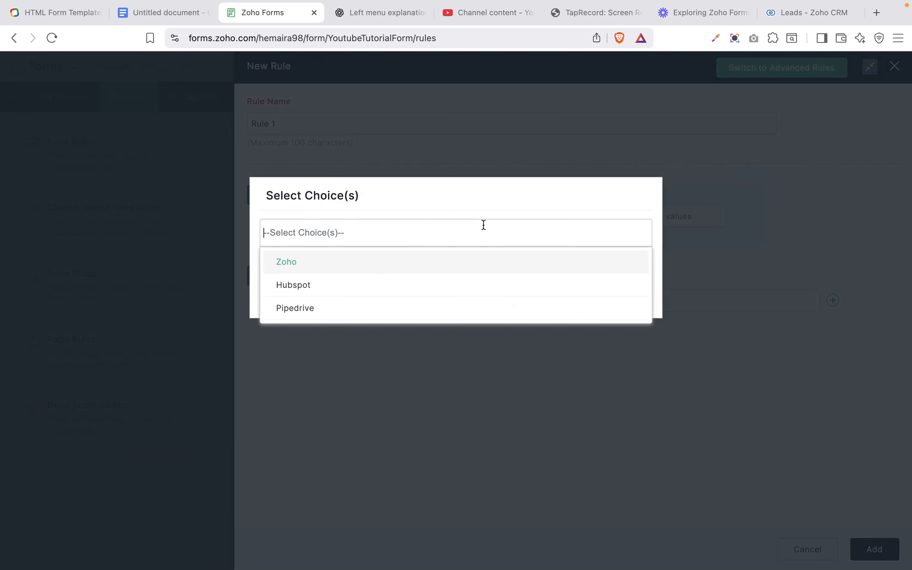
click(387, 261)
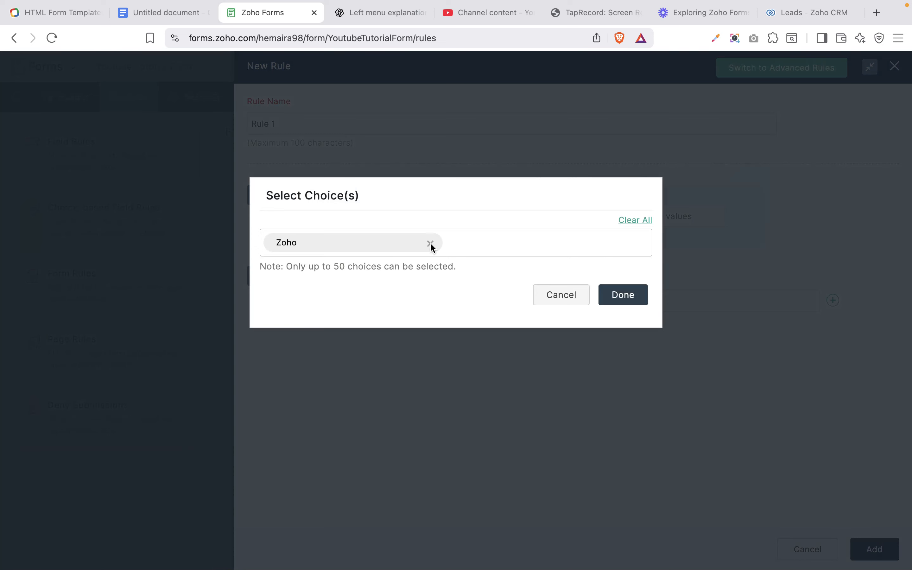
click(466, 246)
click(425, 270)
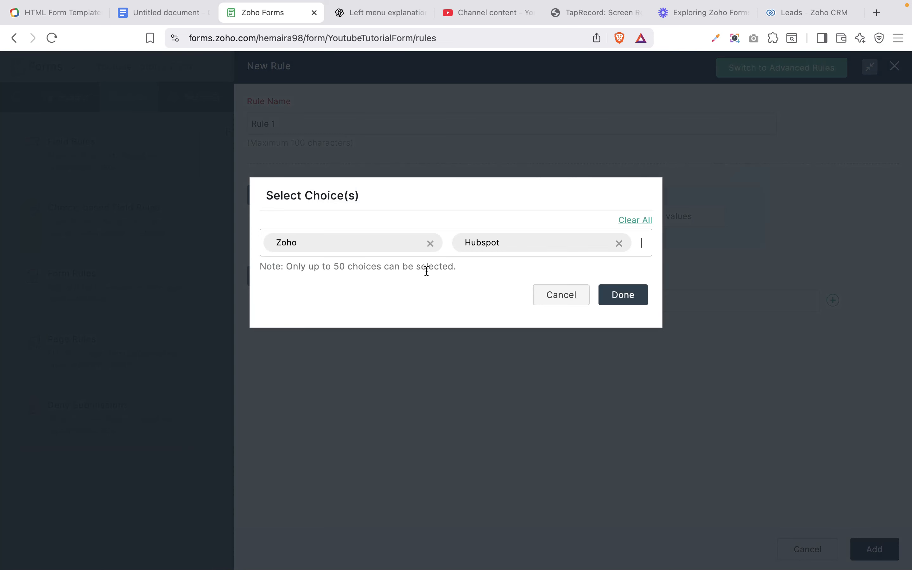
click(624, 295)
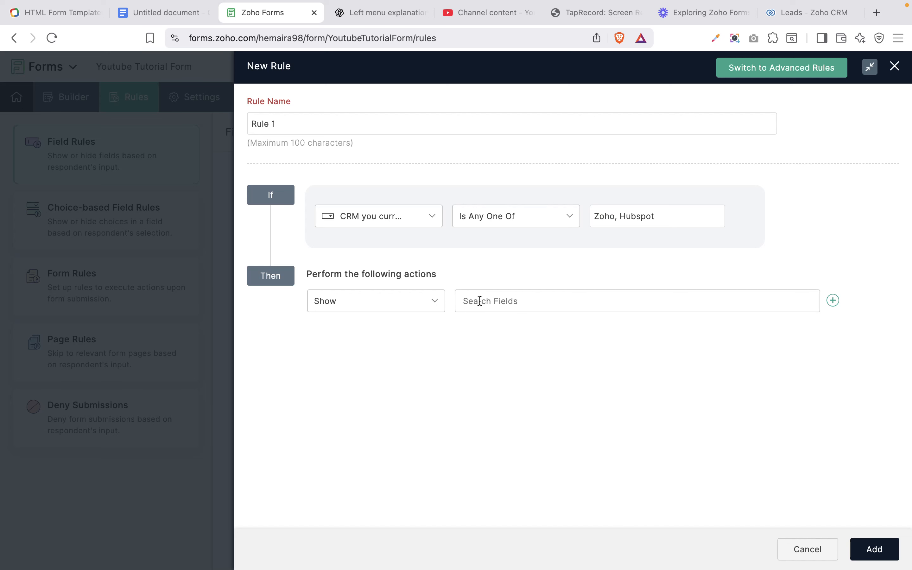
Step: Try the Show Grouped Choices action, check its available groups and fields, and restore the action to Show
click(400, 312)
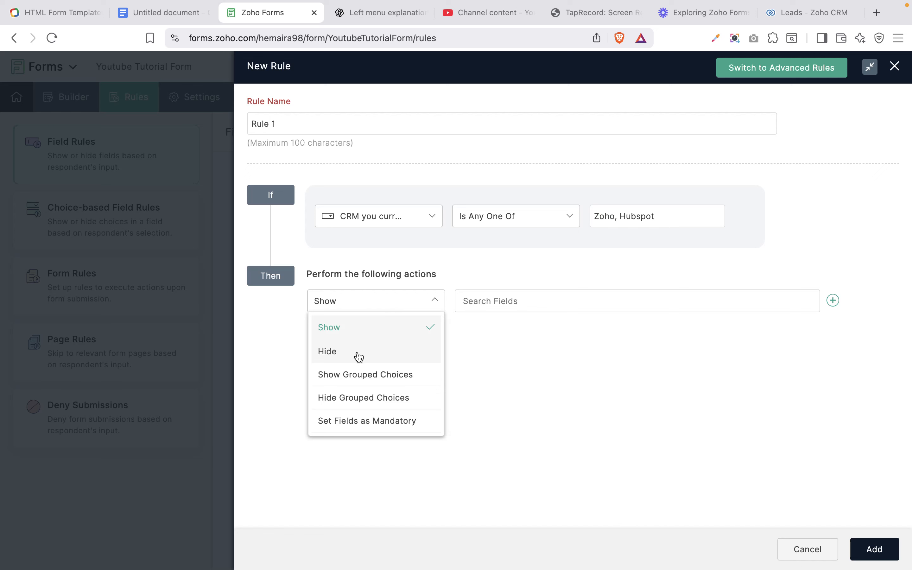
click(366, 375)
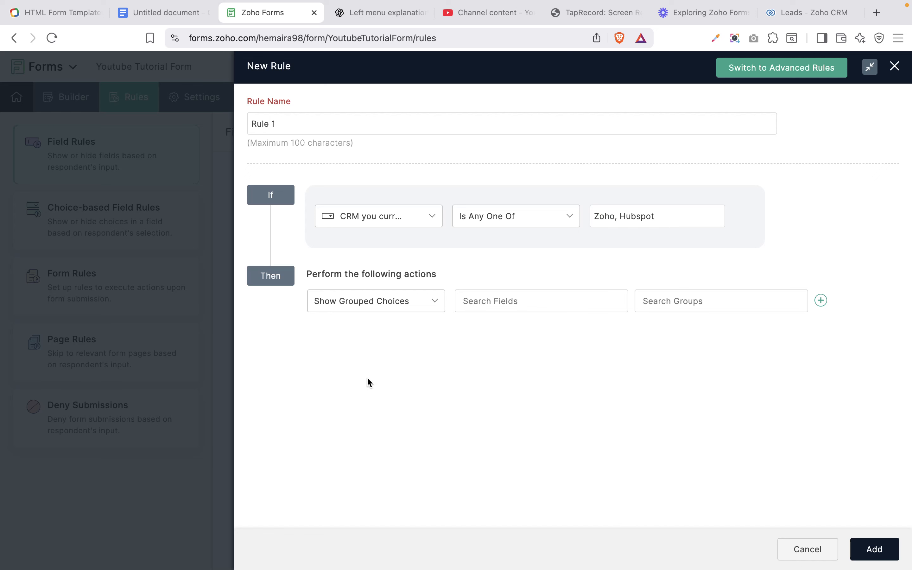
click(662, 303)
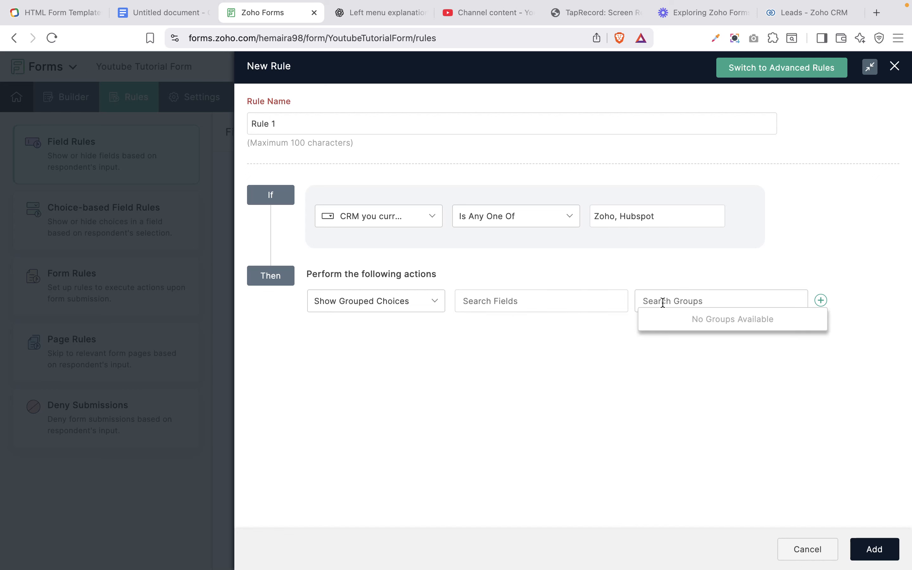
click(516, 310)
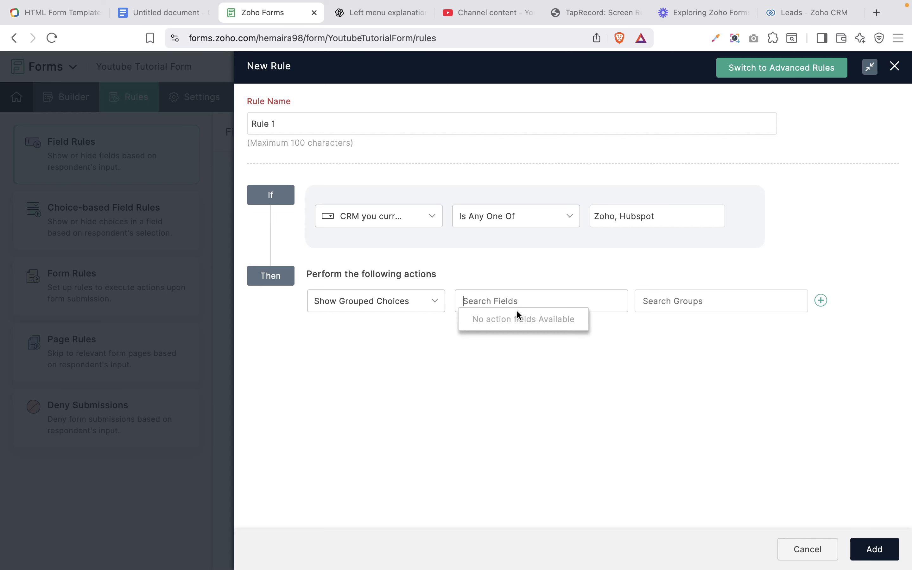
click(407, 308)
click(347, 332)
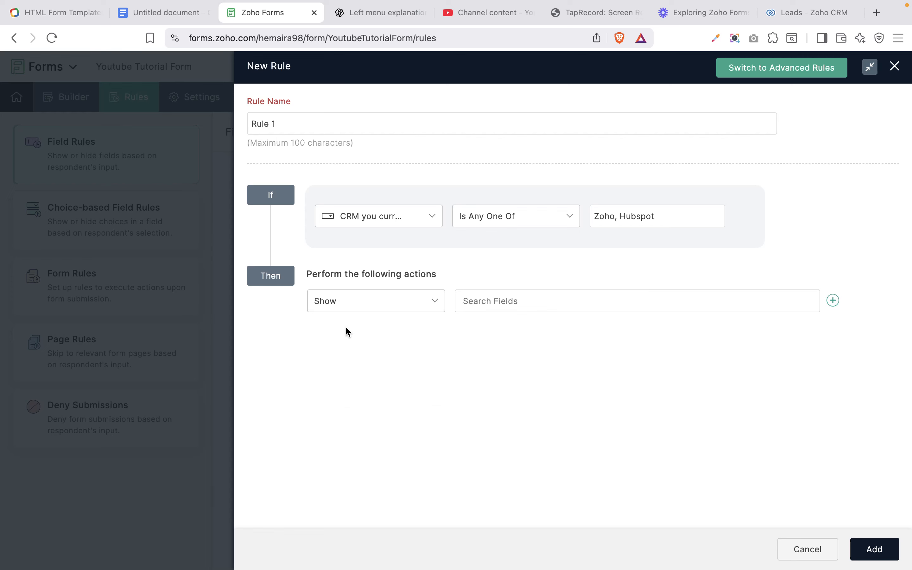
Step: Make the rule's Show action apply to the "Upload current CRM workflow PDF" field
click(529, 304)
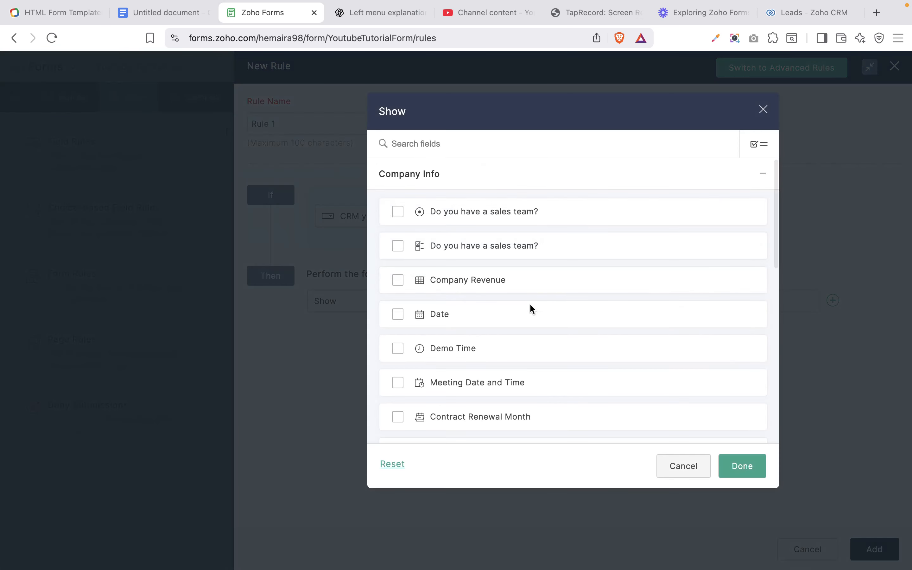
scroll(530, 305, down, 5)
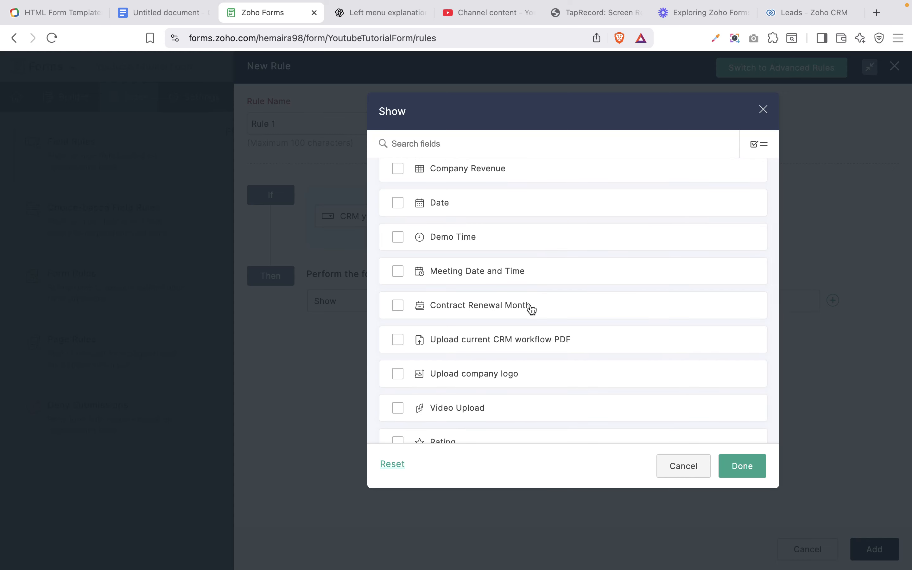
click(468, 346)
click(741, 466)
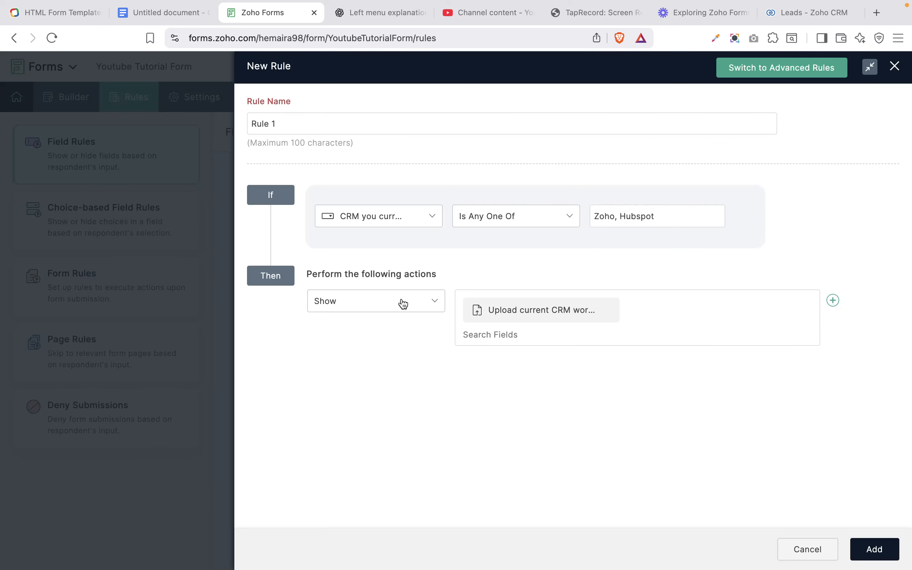
Step: Add a second action to the rule and set its type to Hide
click(832, 301)
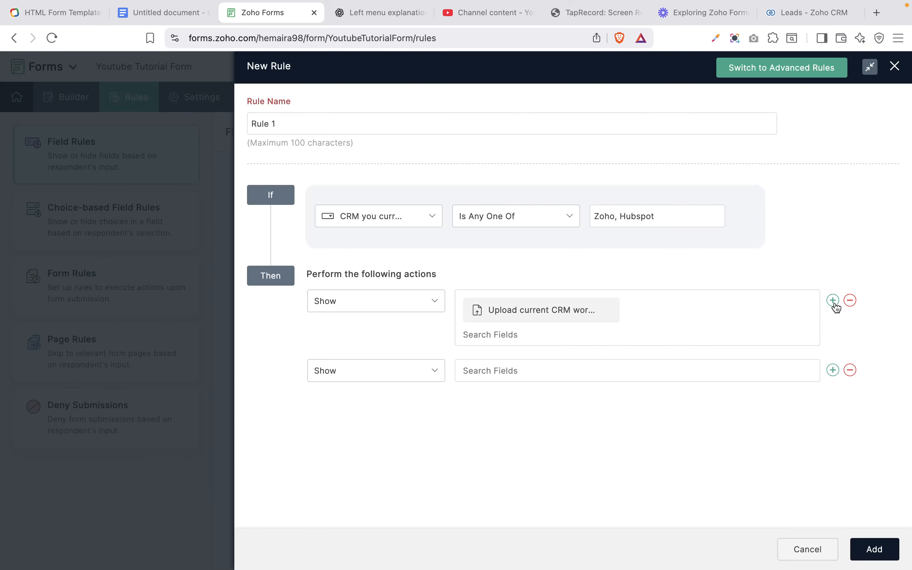
click(371, 377)
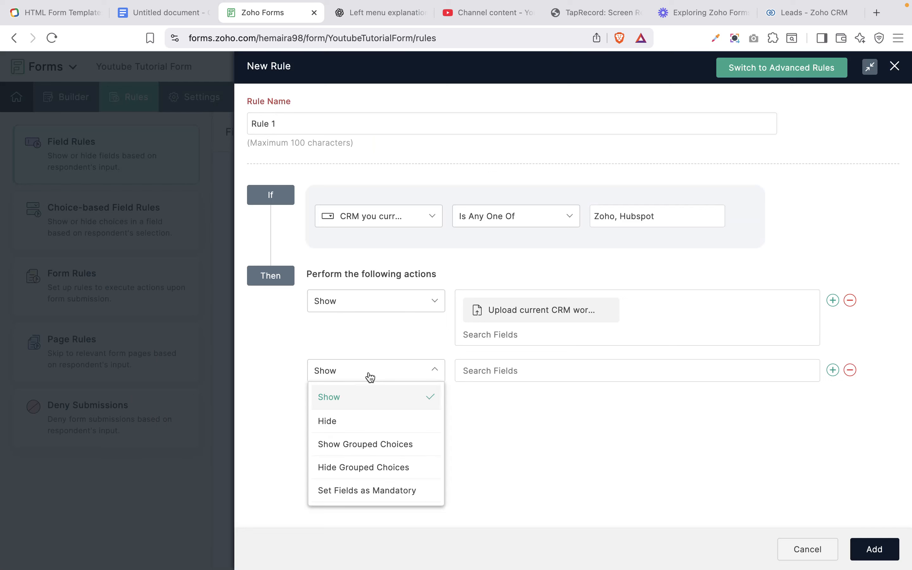
click(362, 428)
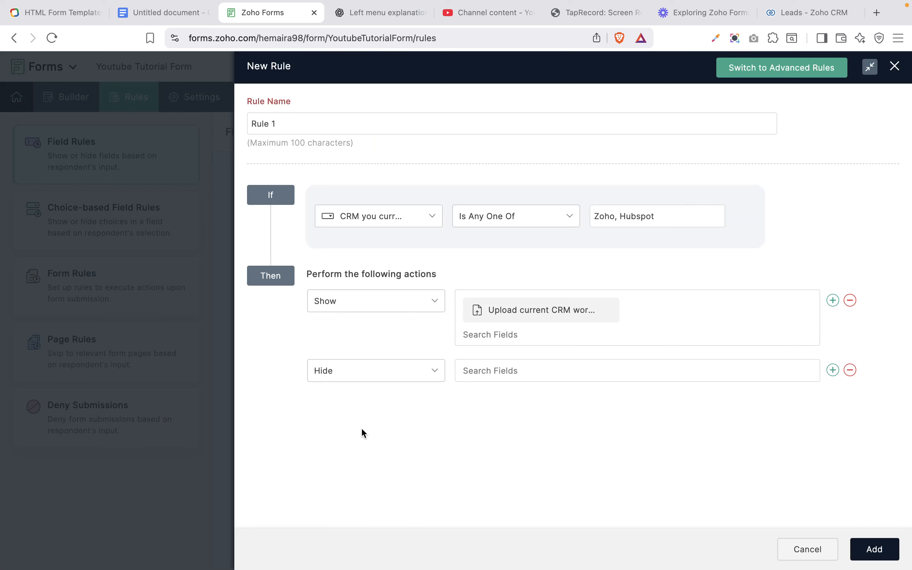
Step: Make the rule's Hide action apply to the "Upload company logo" field and add the rule to the form
click(553, 372)
scroll(552, 370, down, 2)
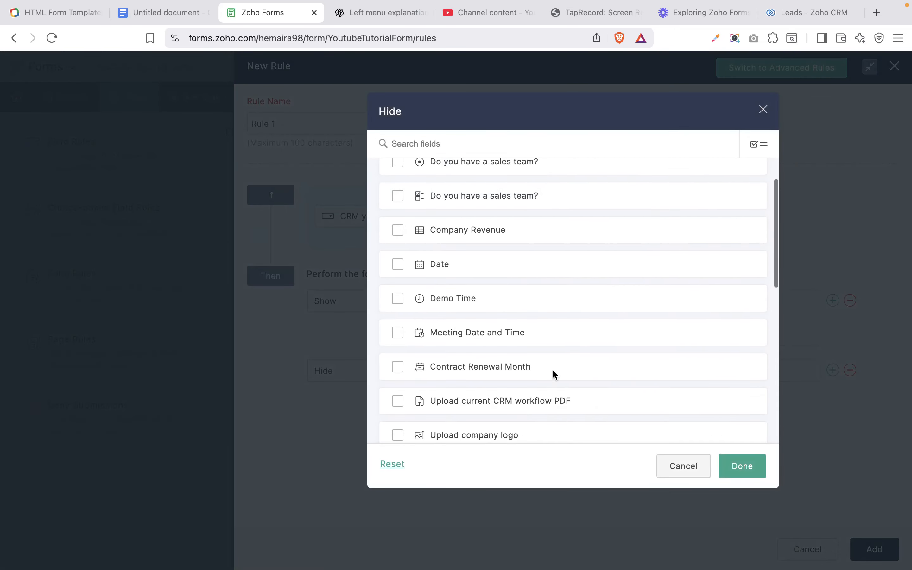
scroll(552, 371, down, 2)
scroll(552, 372, up, 5)
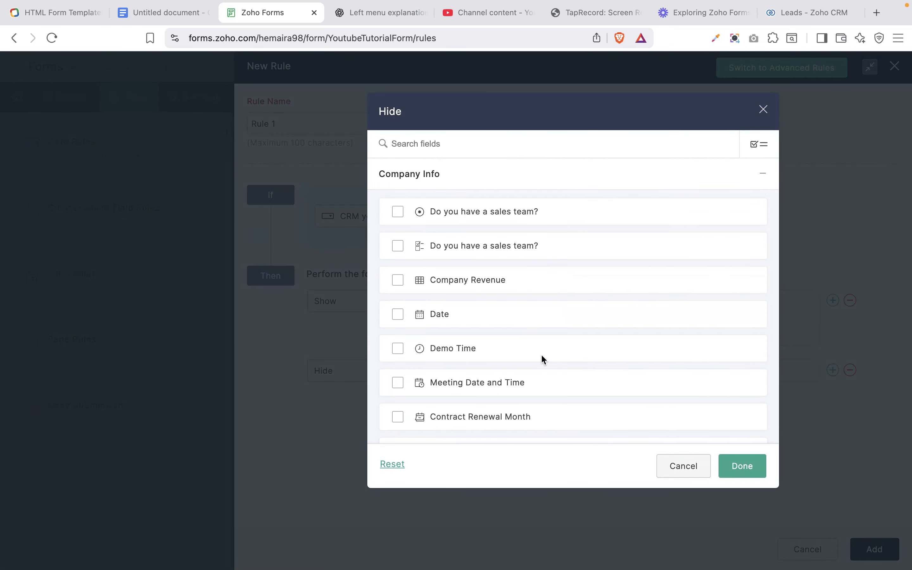
scroll(543, 358, down, 2)
scroll(544, 360, down, 1)
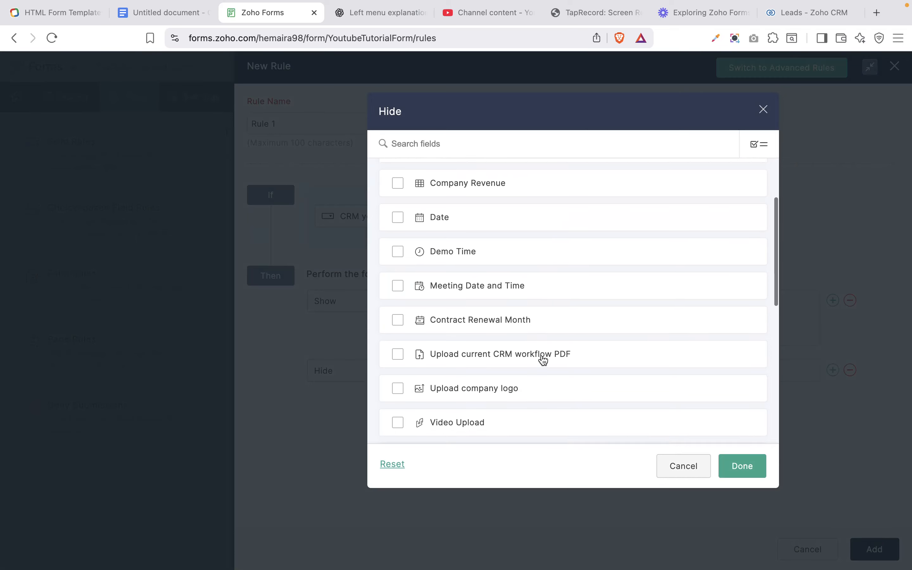
scroll(543, 358, down, 1)
scroll(541, 358, down, 1)
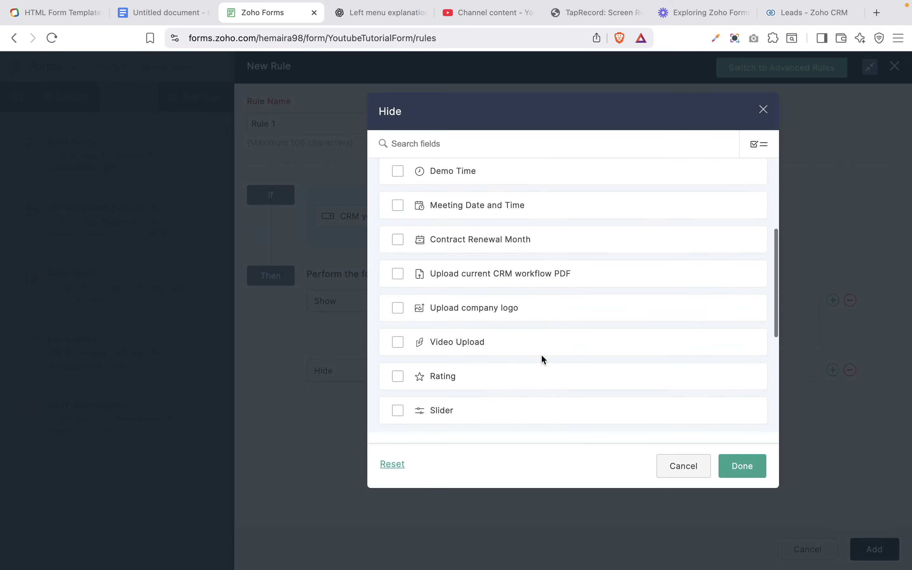
click(489, 313)
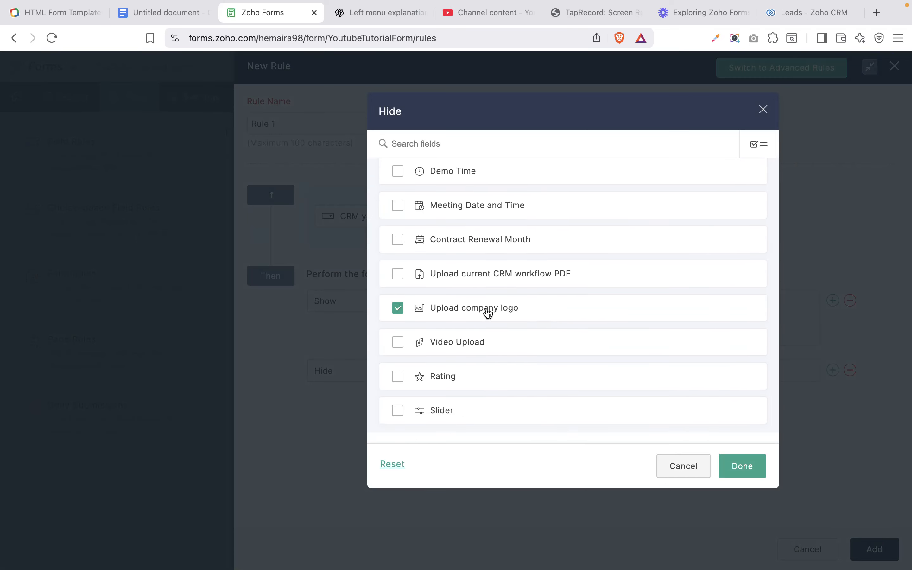
click(737, 467)
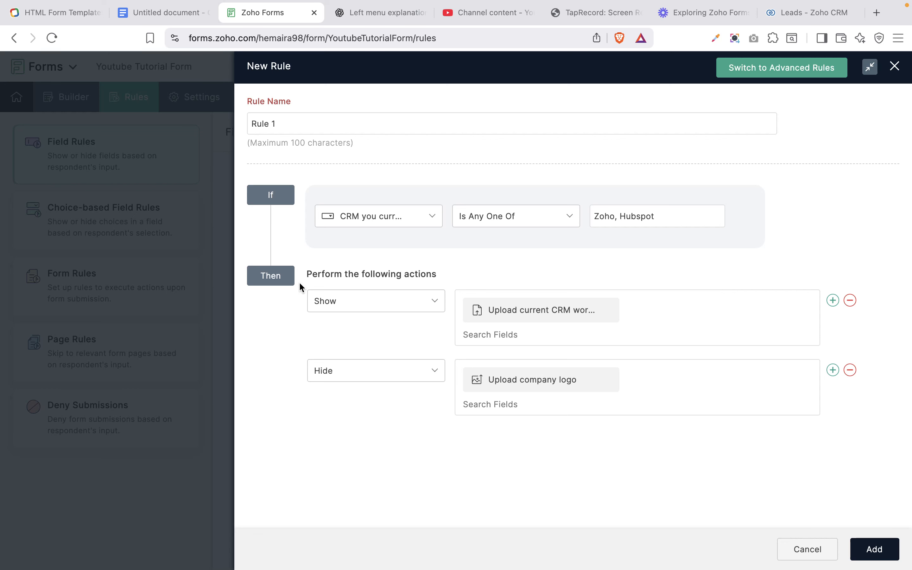
click(884, 551)
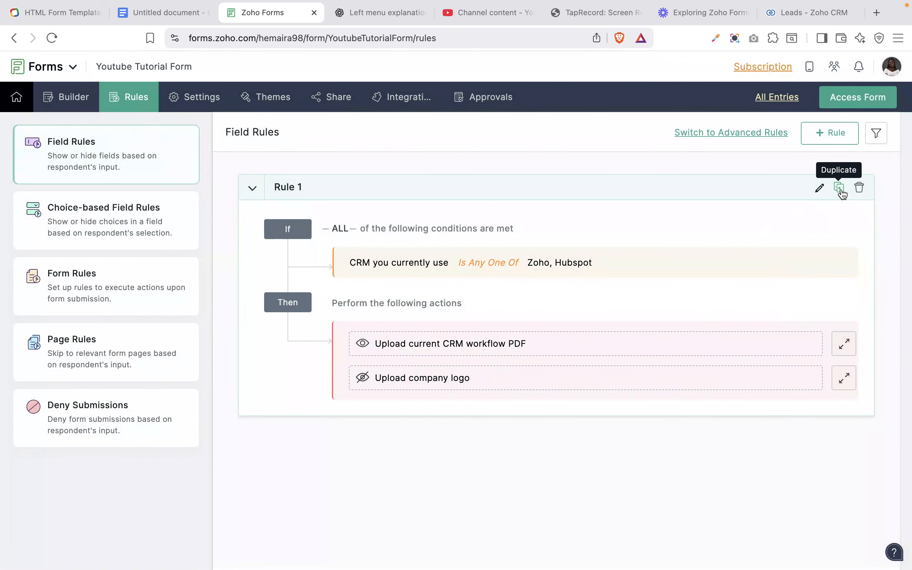
Step: Start a second field rule with the condition that the checkbox field "Do you have a sales team?" contains No
click(829, 133)
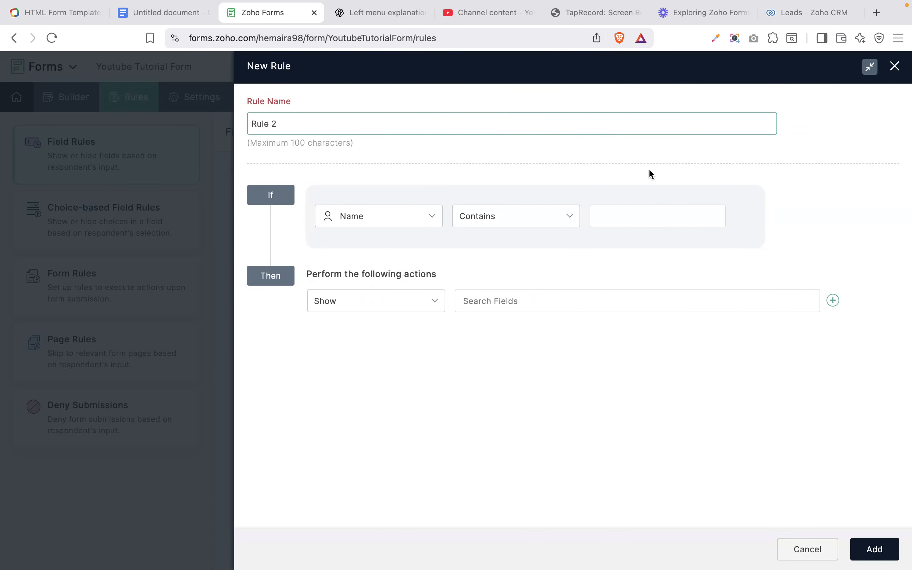
click(404, 225)
scroll(401, 332, down, 5)
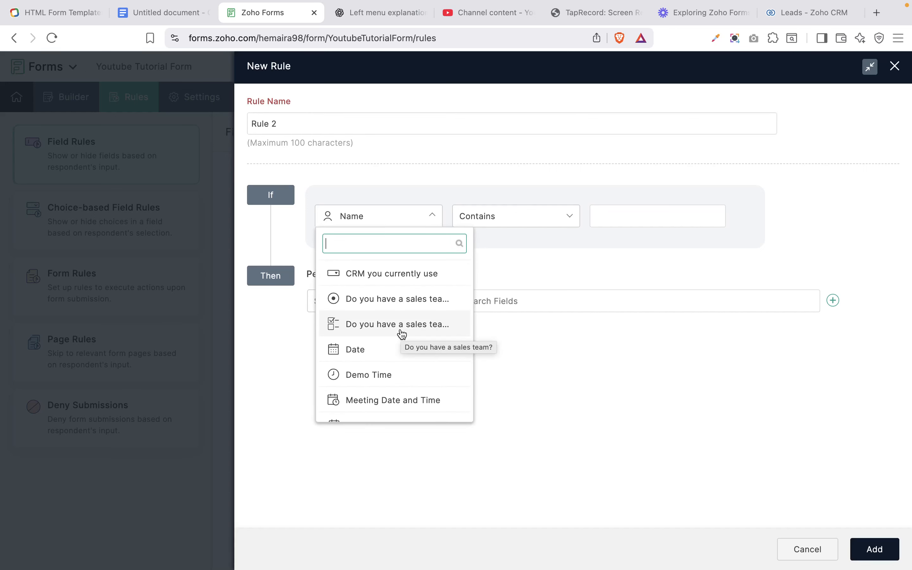
click(387, 325)
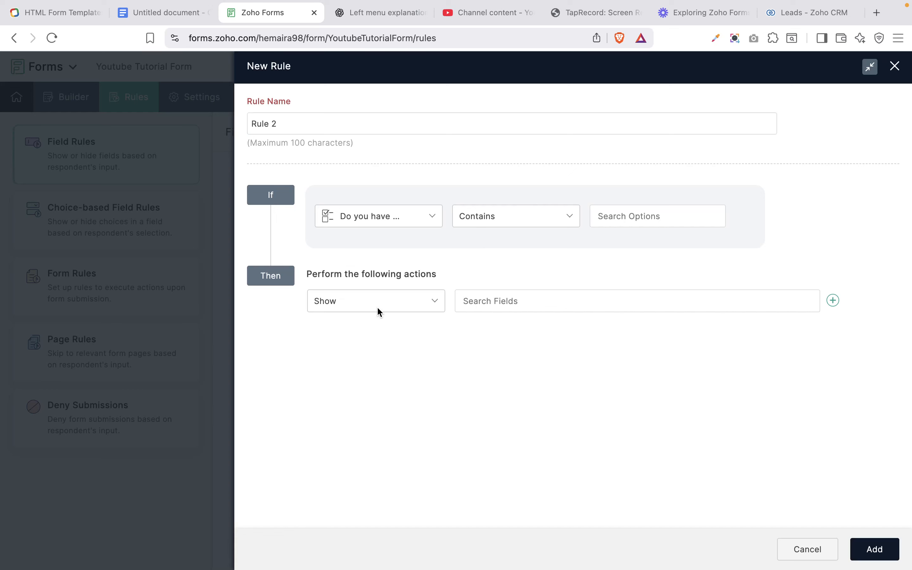
click(508, 220)
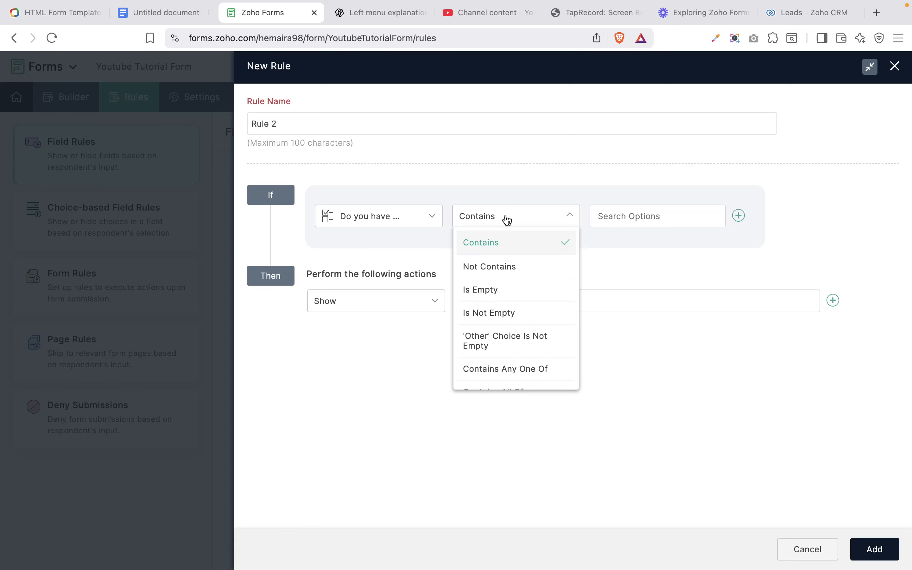
click(642, 218)
click(620, 260)
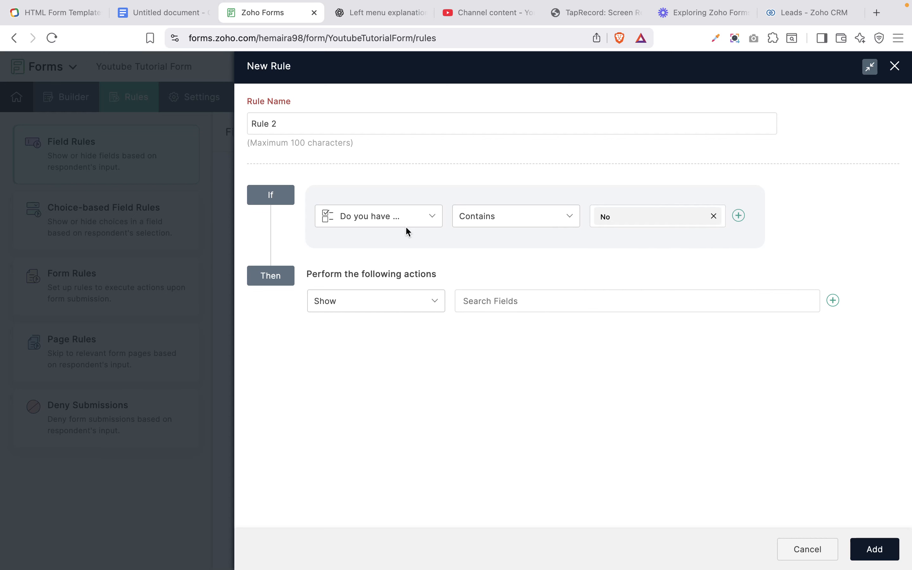
Step: Make the new rule hide the "Add multiple team members" field and add the rule to the form
click(365, 301)
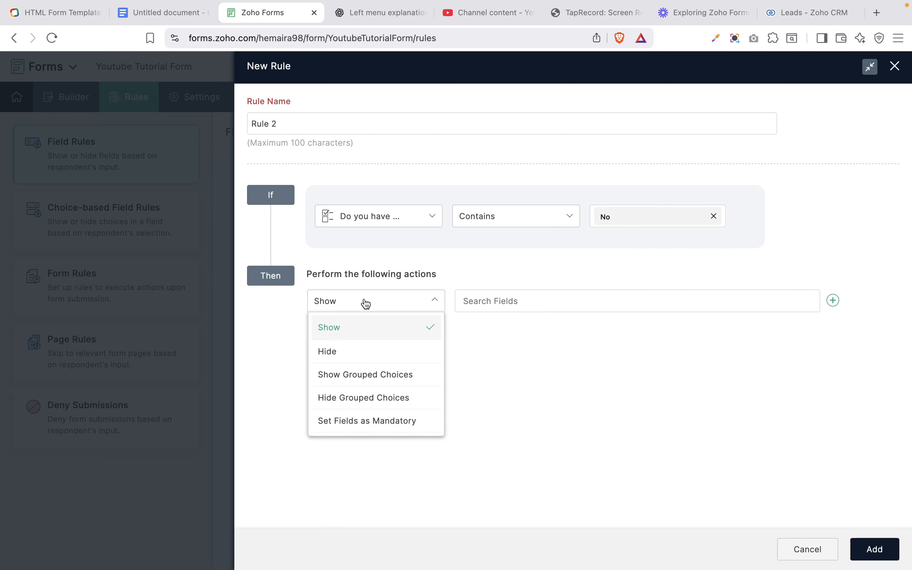
click(349, 356)
click(507, 301)
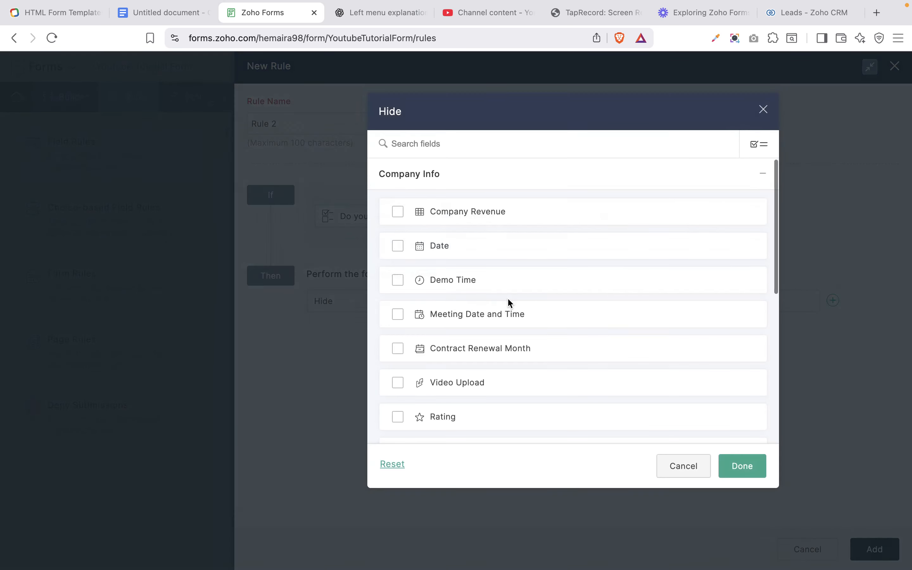
scroll(533, 381, down, 2)
scroll(533, 381, down, 5)
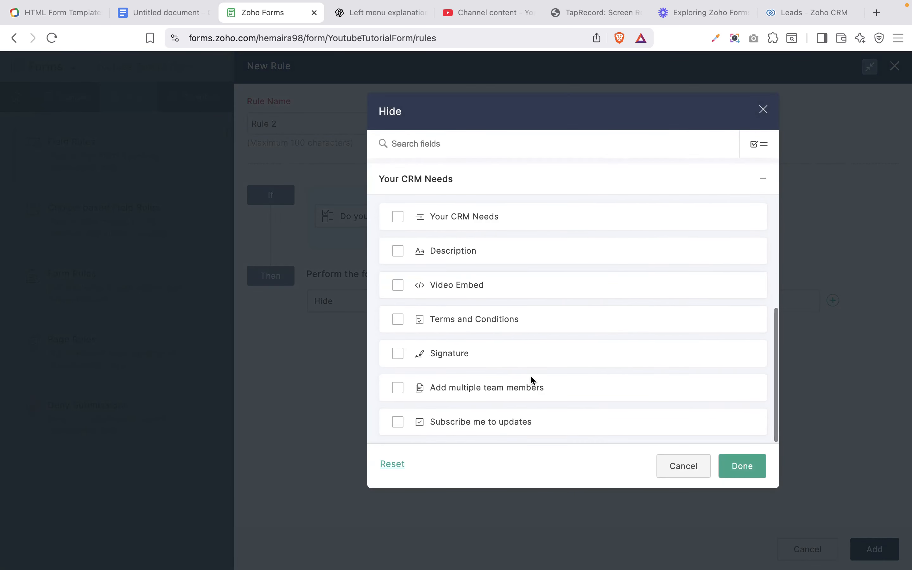
click(495, 394)
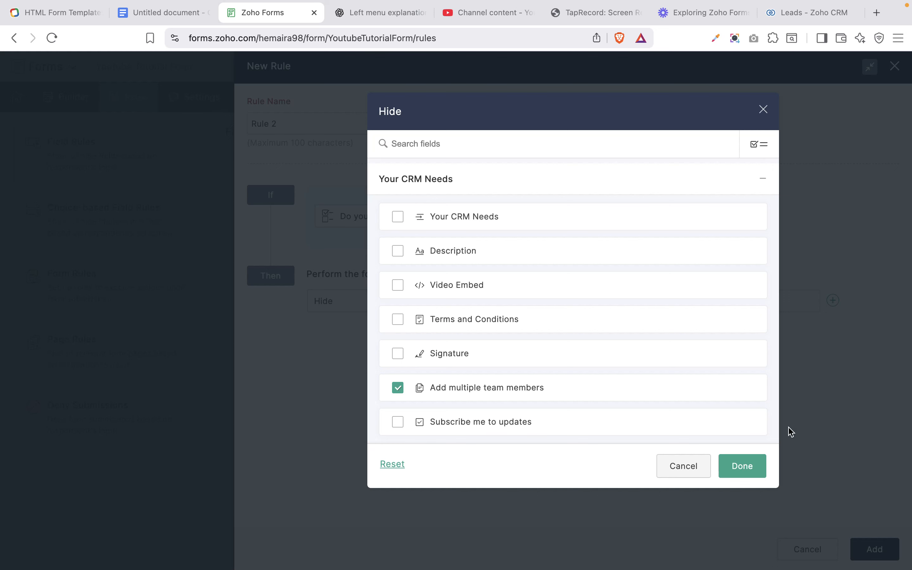
click(747, 468)
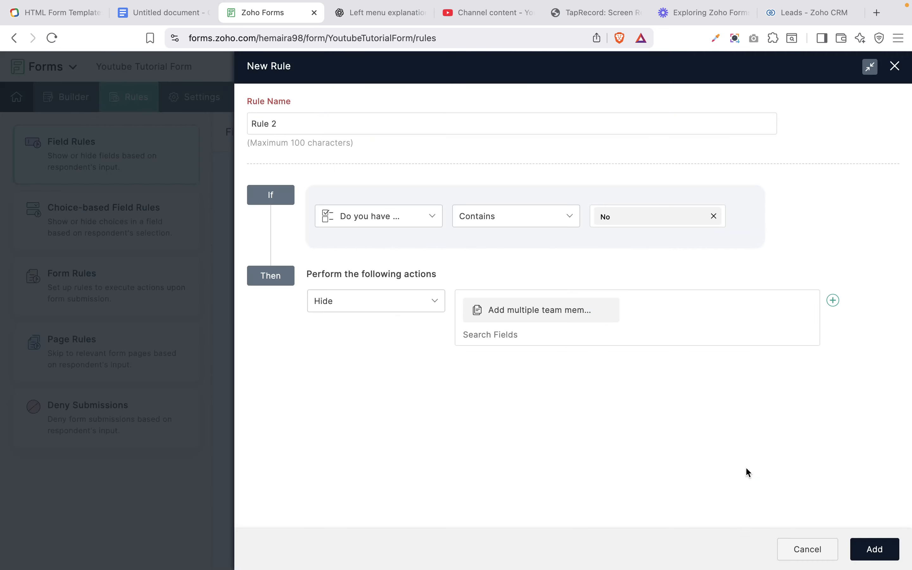
click(878, 553)
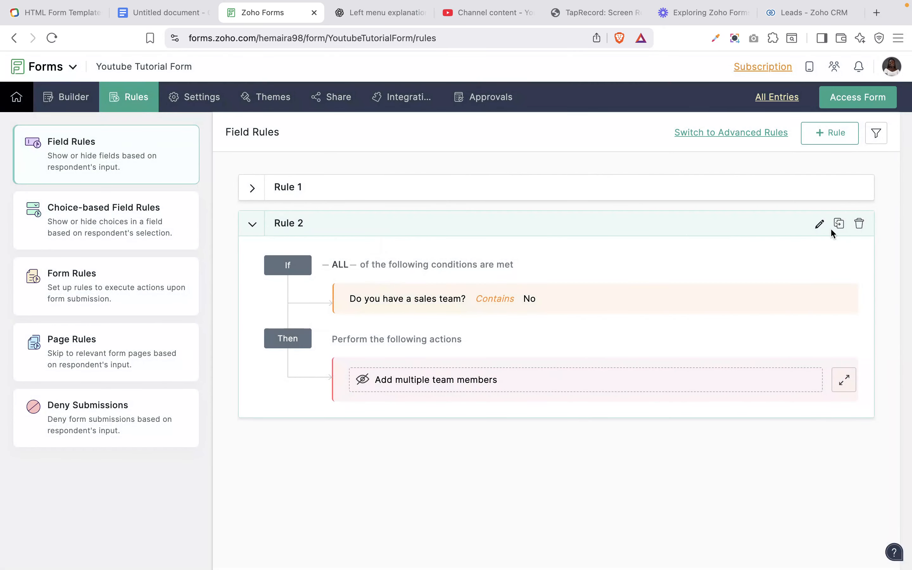
Step: Open Rule 2 for editing, look over its settings and leave without saving
click(821, 224)
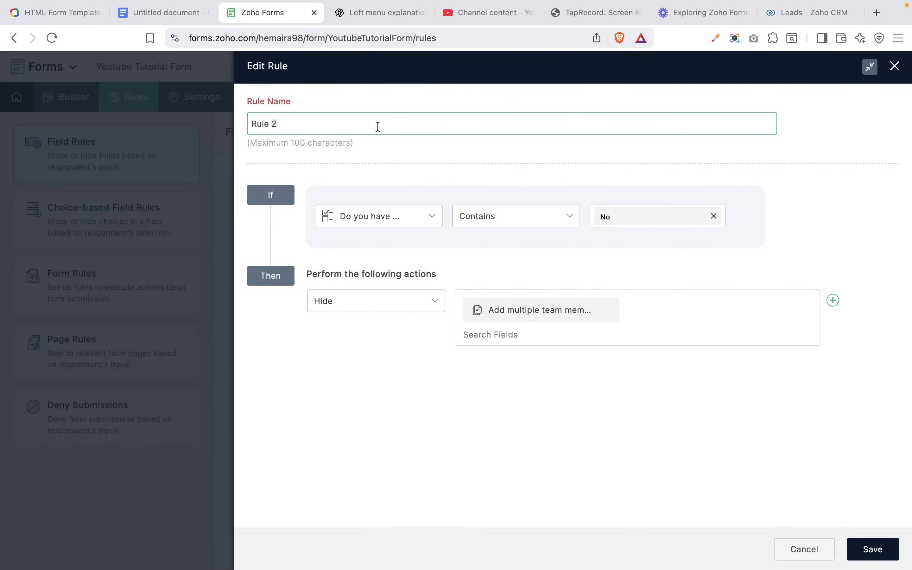
click(816, 554)
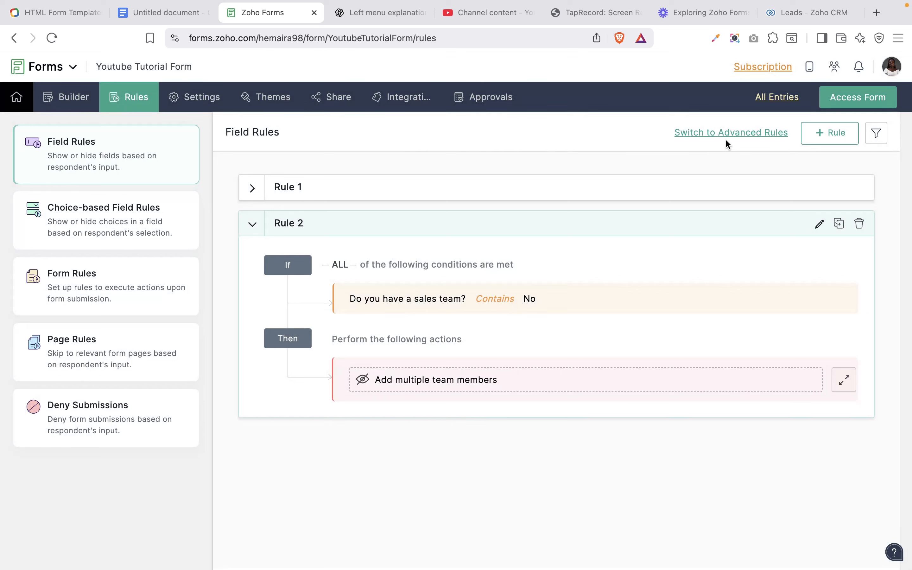
Step: Switch the field rules to Advanced Rules and start a third rule with the condition Email Is Not Empty
click(733, 133)
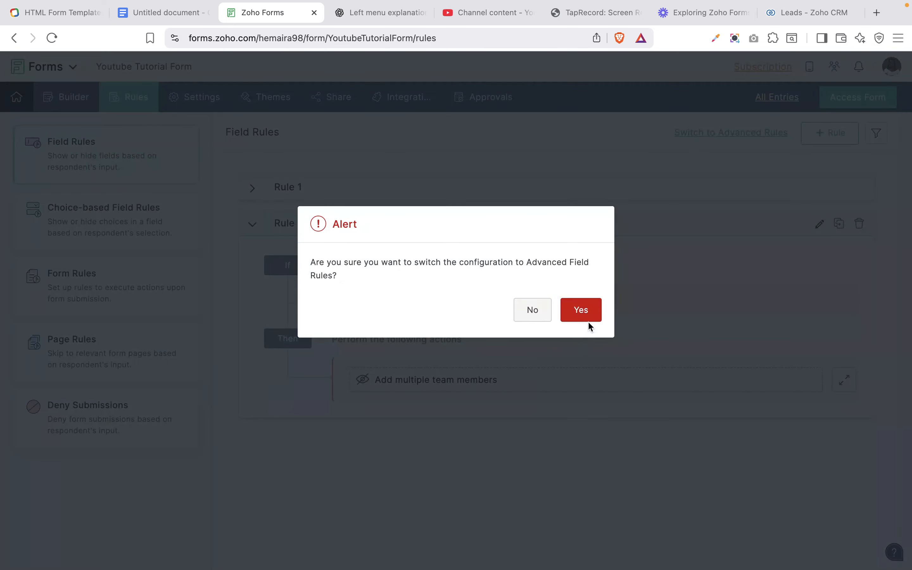
click(588, 318)
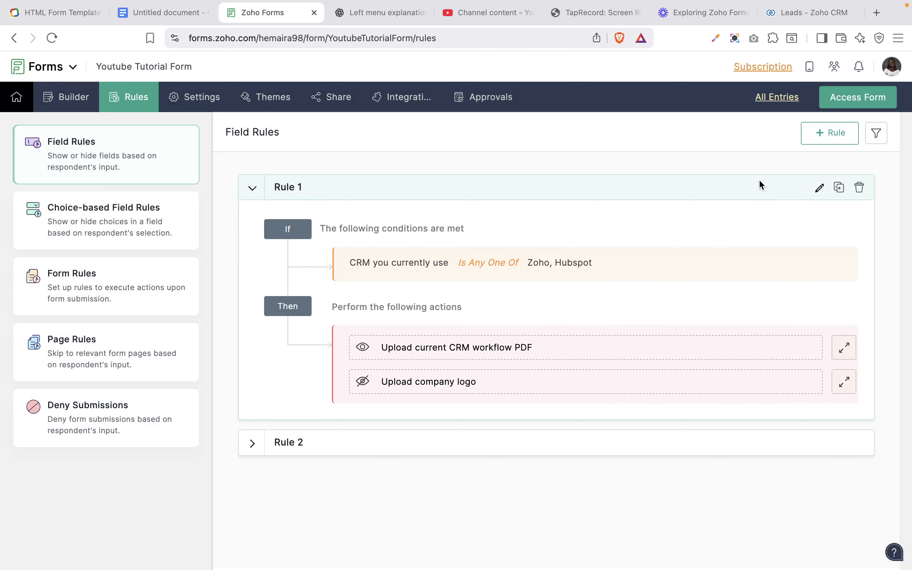
click(830, 143)
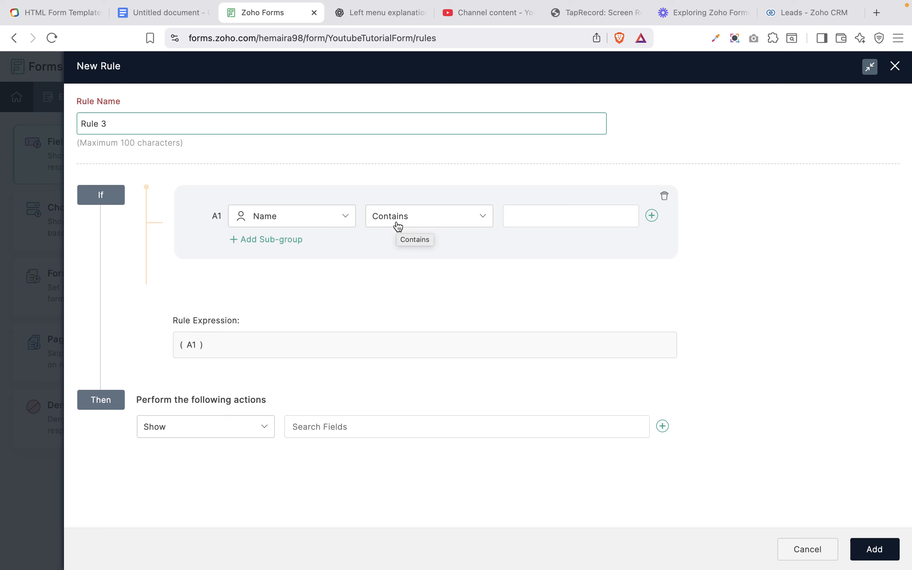
click(296, 223)
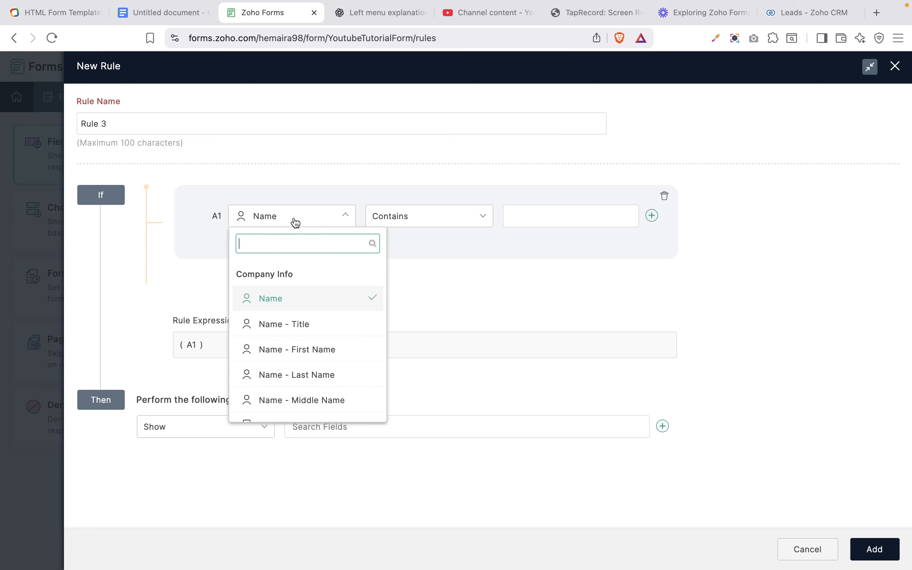
scroll(318, 408, down, 5)
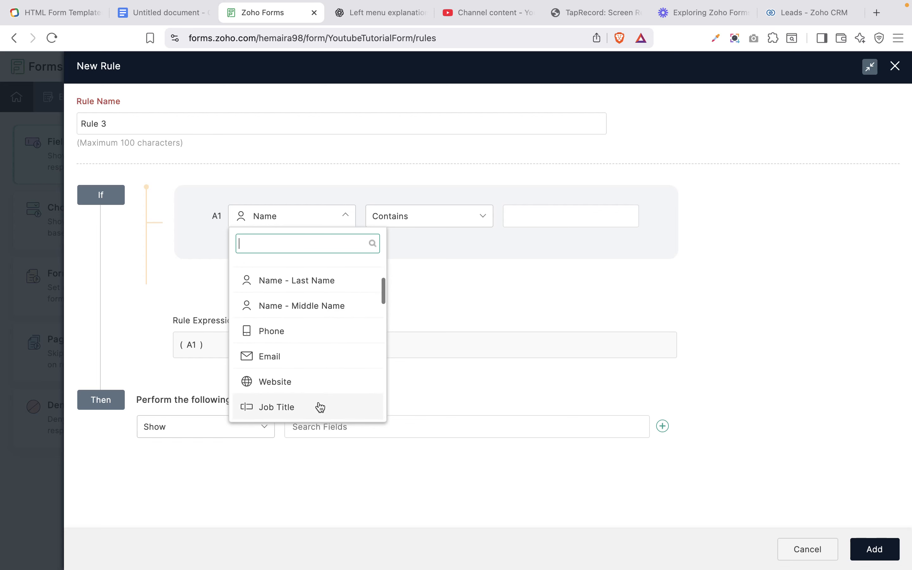
click(279, 315)
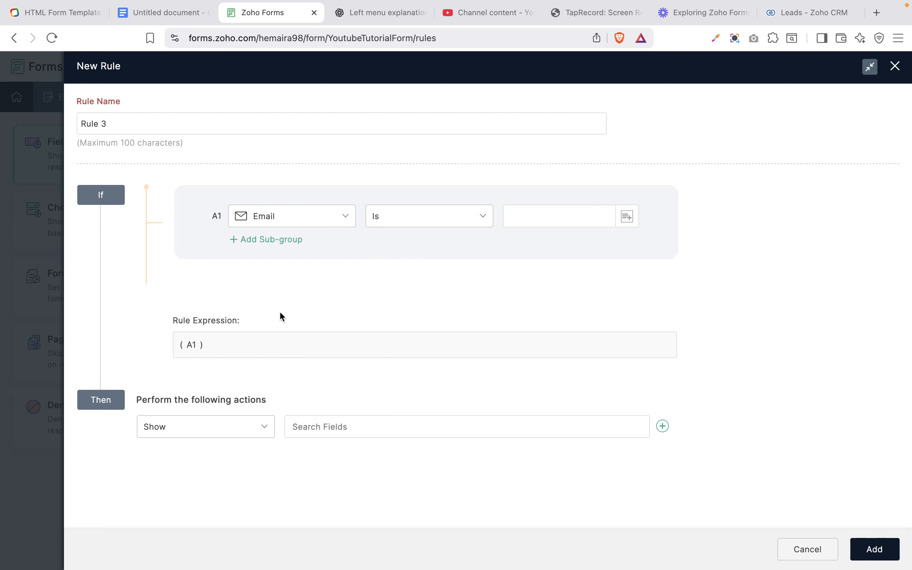
click(454, 215)
click(419, 312)
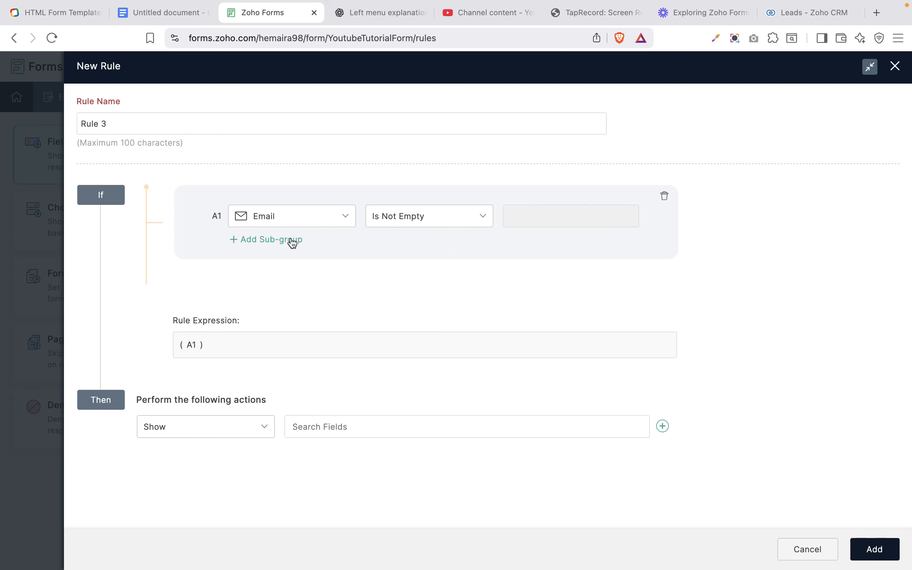
Step: Add a sub-group under the Email condition and nest another sub-group inside it
click(266, 241)
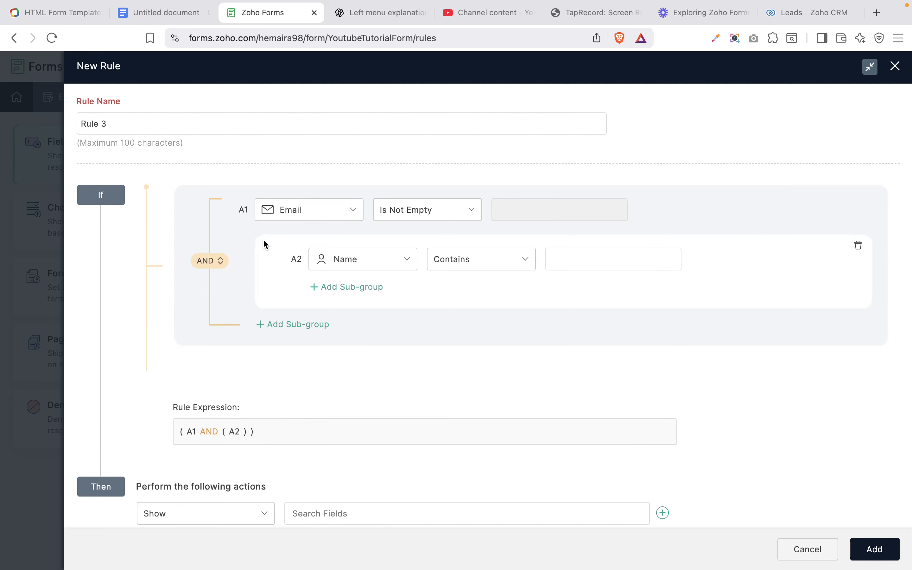
click(328, 288)
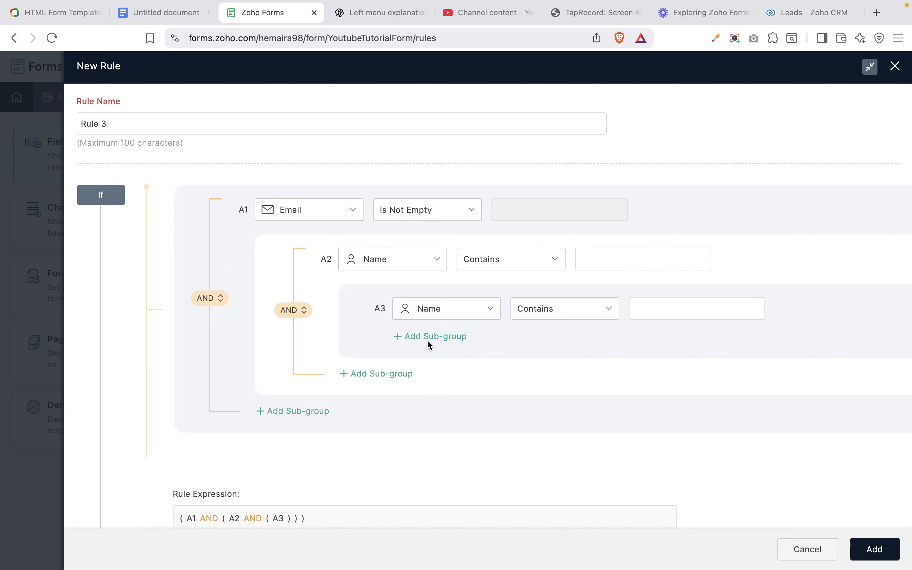
scroll(428, 342, down, 1)
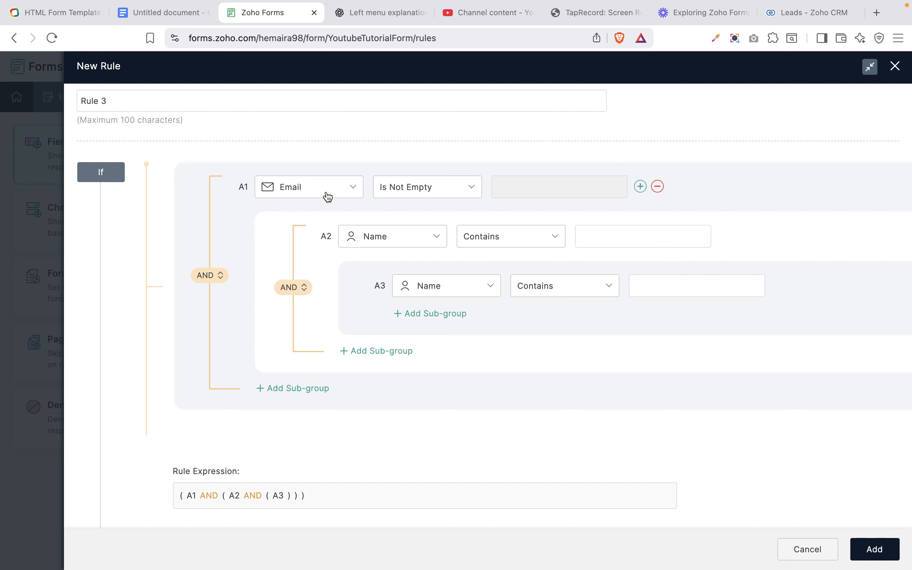
Step: Set condition A2 in the first sub-group to Website Is Not Empty
click(413, 239)
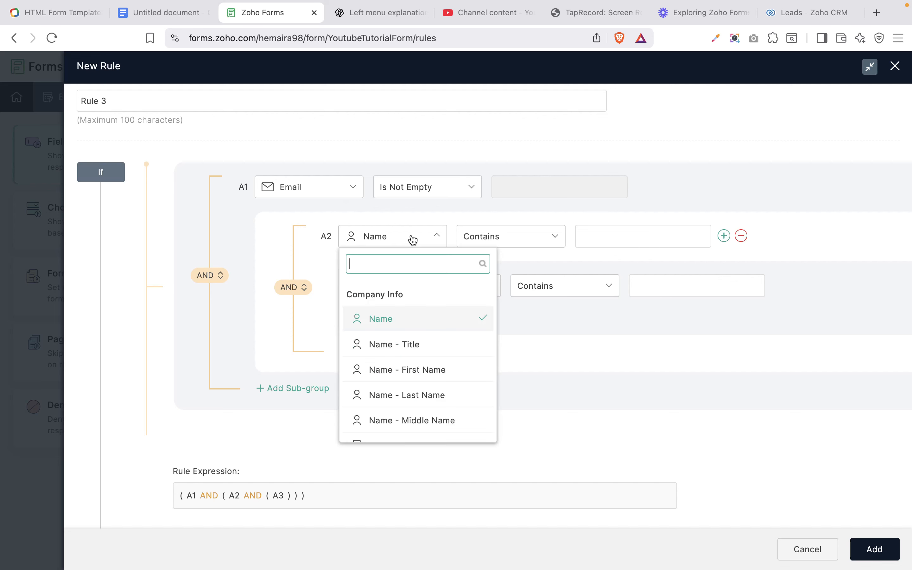
scroll(413, 362, down, 5)
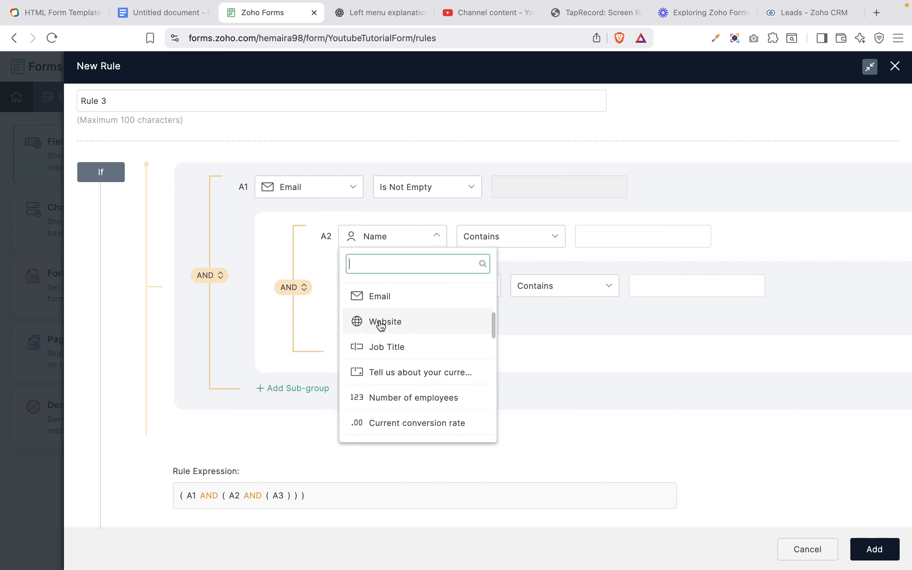
click(381, 323)
click(510, 236)
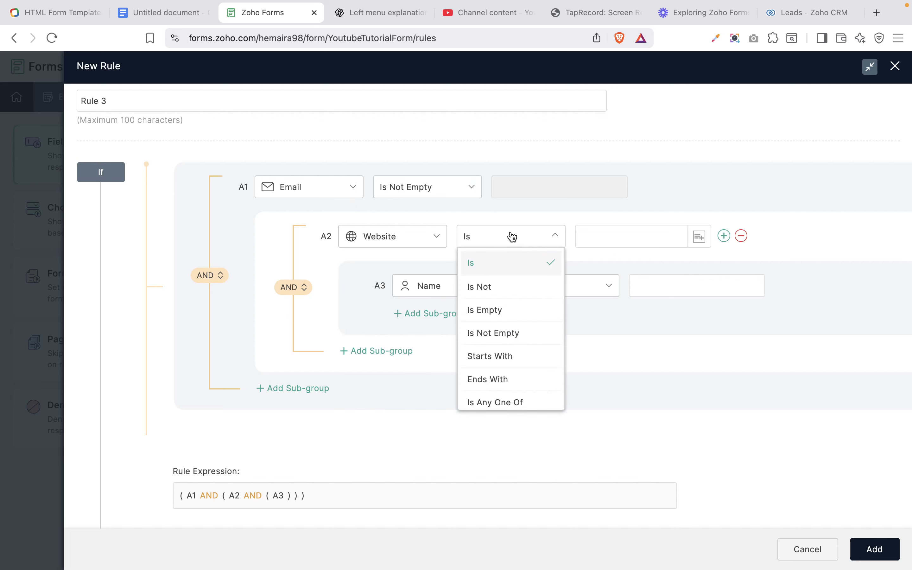
click(513, 339)
click(490, 240)
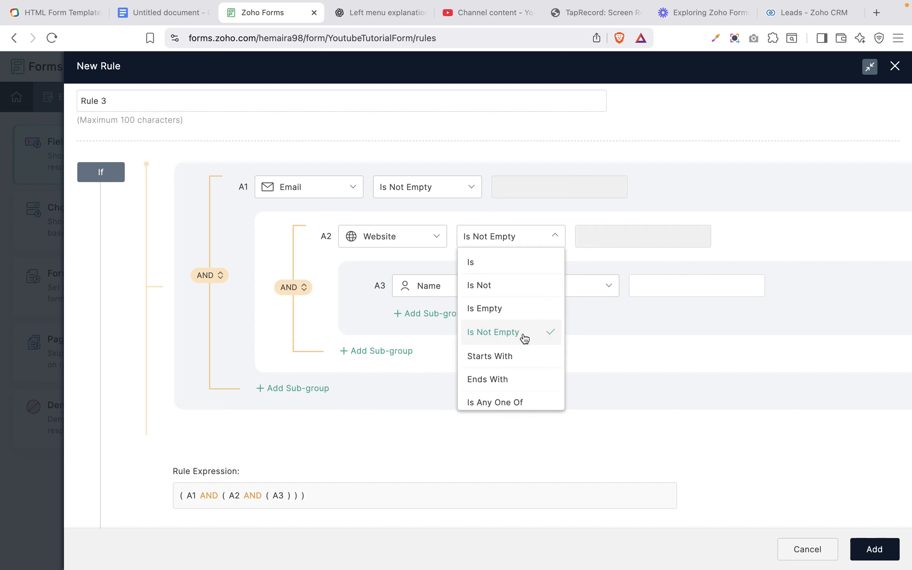
Step: Set condition A3 in the innermost sub-group to Number of employees Is Between 10 and 50
scroll(525, 339, down, 1)
click(432, 285)
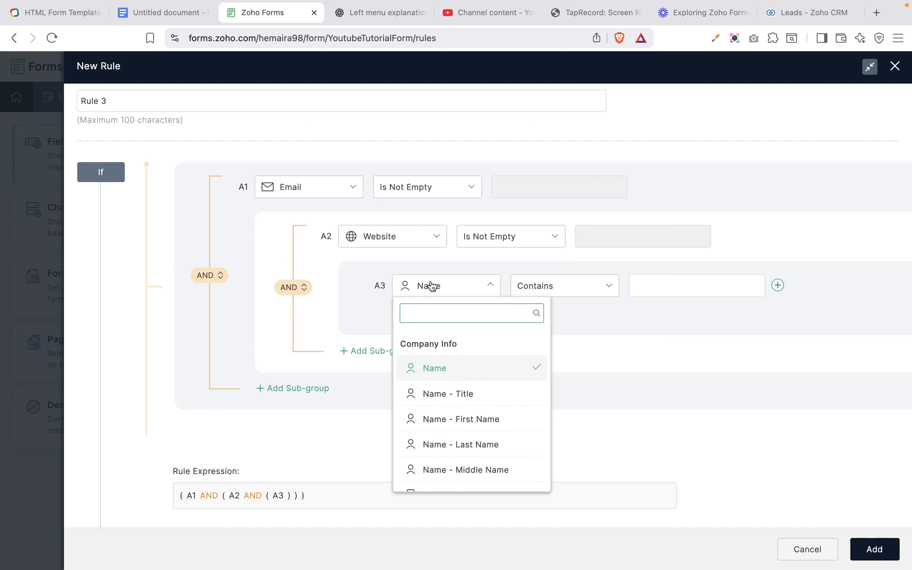
scroll(487, 462, down, 5)
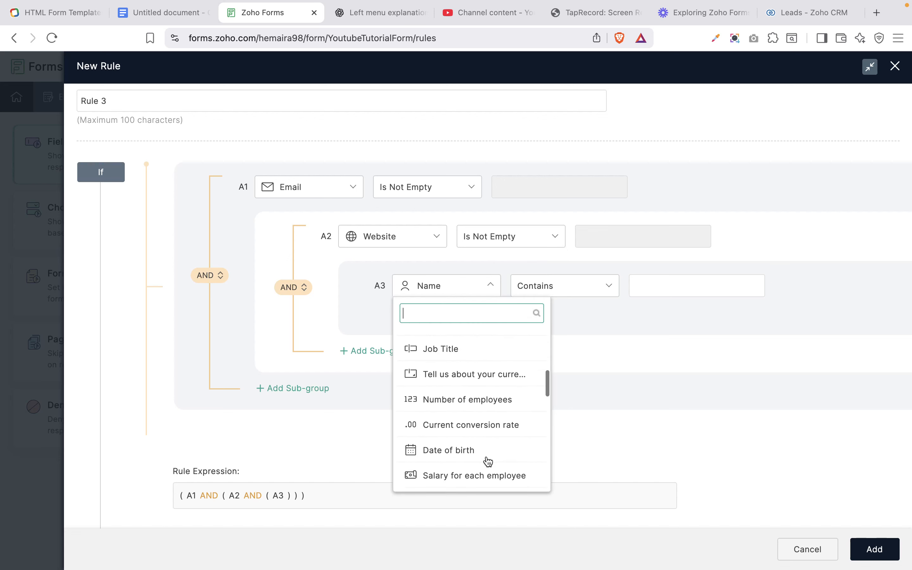
click(466, 399)
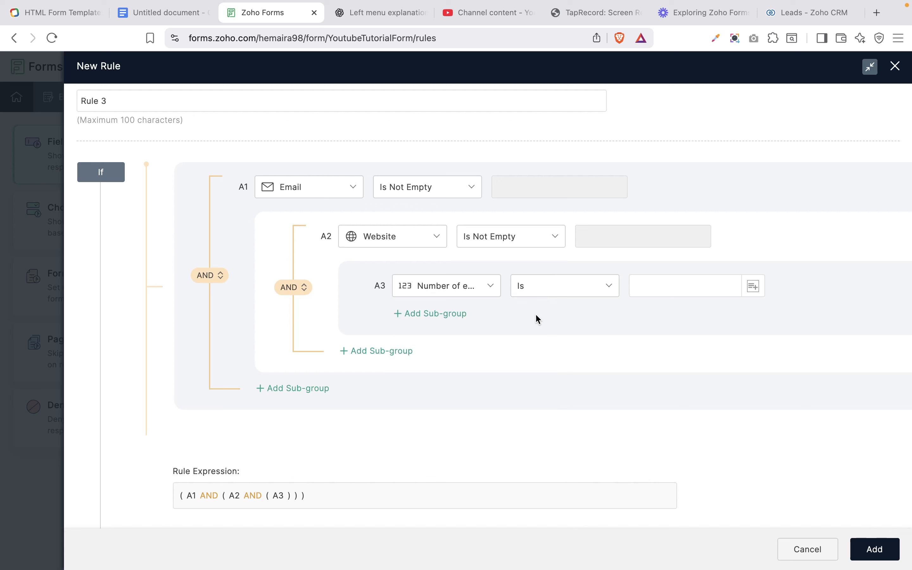
click(575, 291)
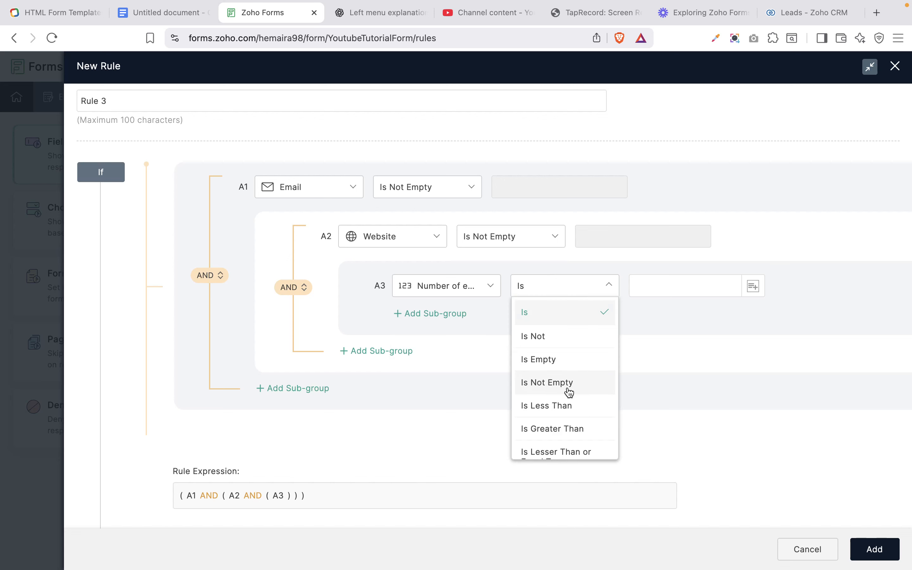
scroll(572, 432, down, 1)
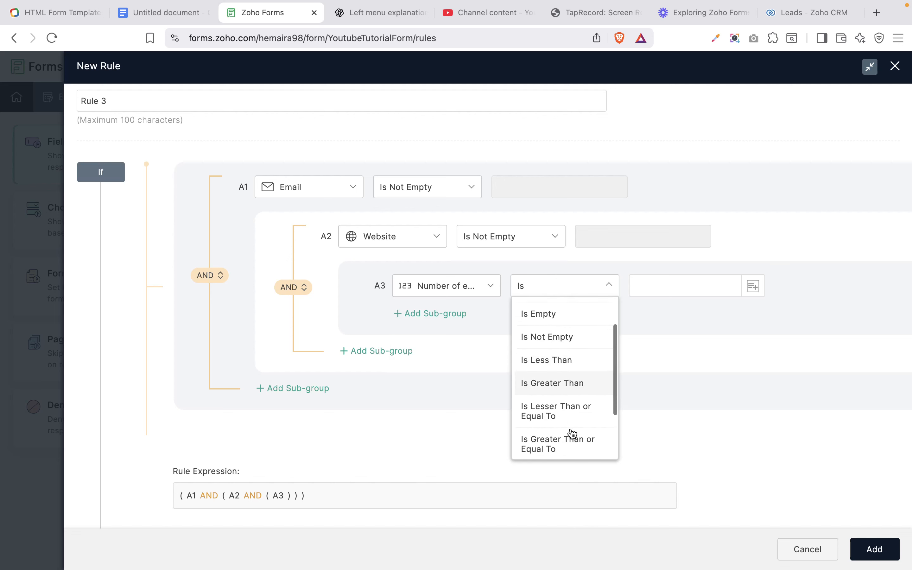
scroll(572, 433, down, 2)
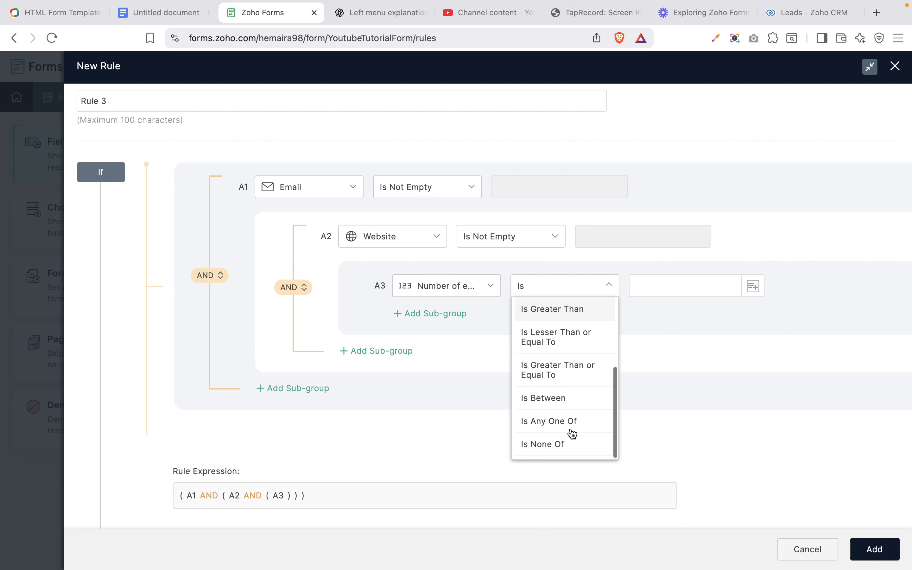
click(552, 399)
click(663, 285)
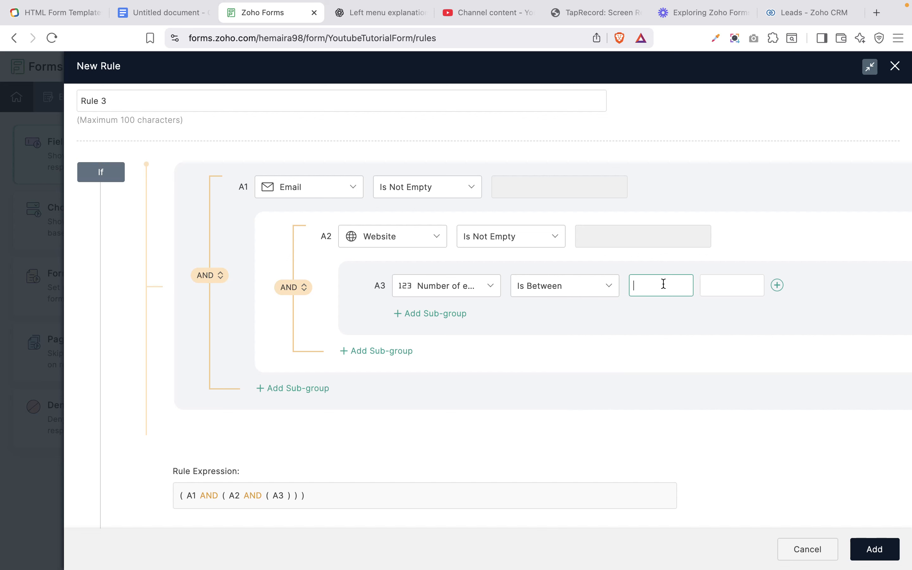
text(10)
click(718, 290)
text(50)
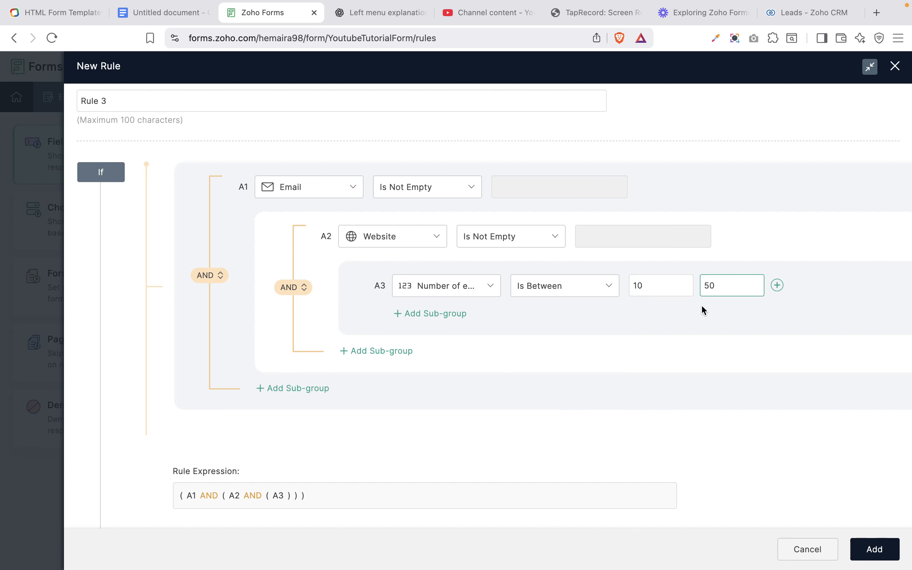
click(727, 328)
Step: Add another condition below the Email condition and remove it again
click(640, 187)
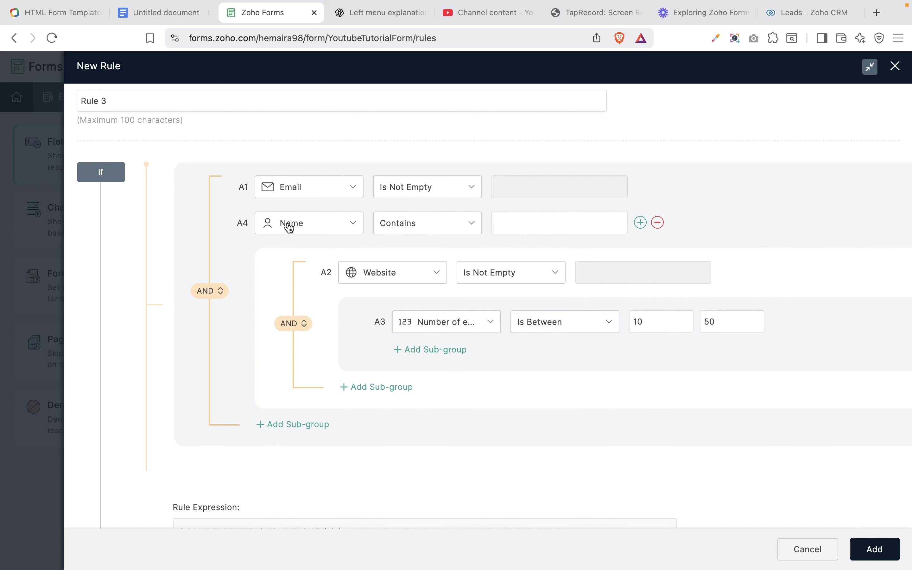
click(658, 223)
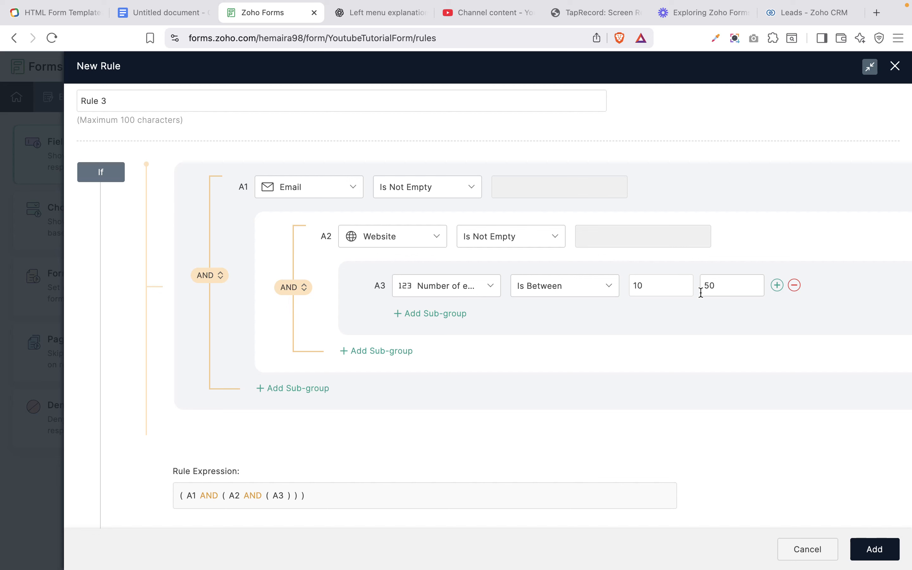
Step: Try OR and AND as the operator joining the Email condition to its sub-group
scroll(629, 435, down, 3)
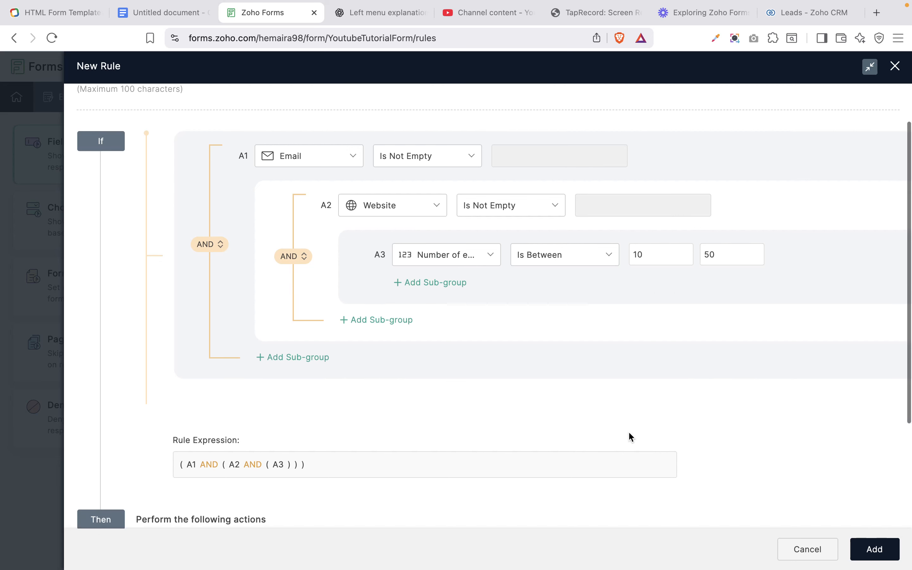
scroll(630, 436, up, 2)
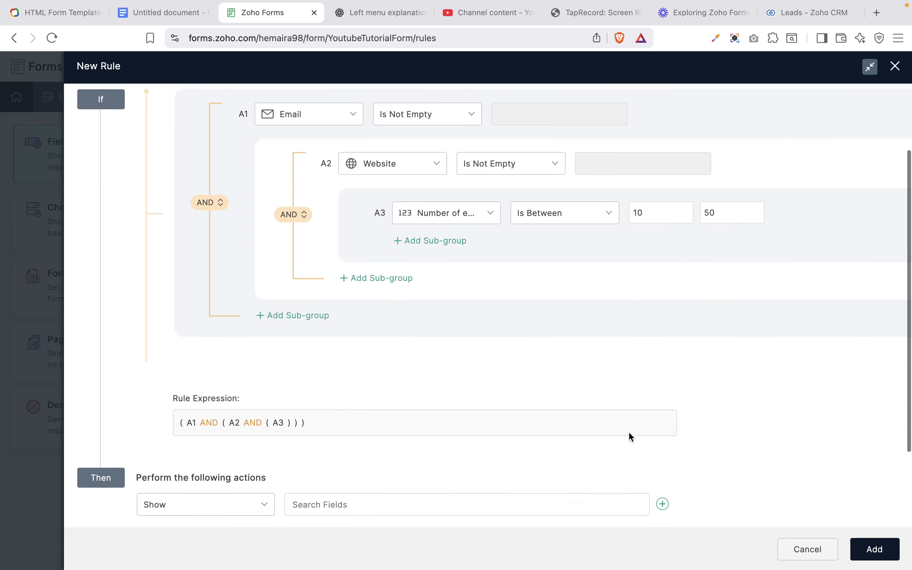
click(210, 203)
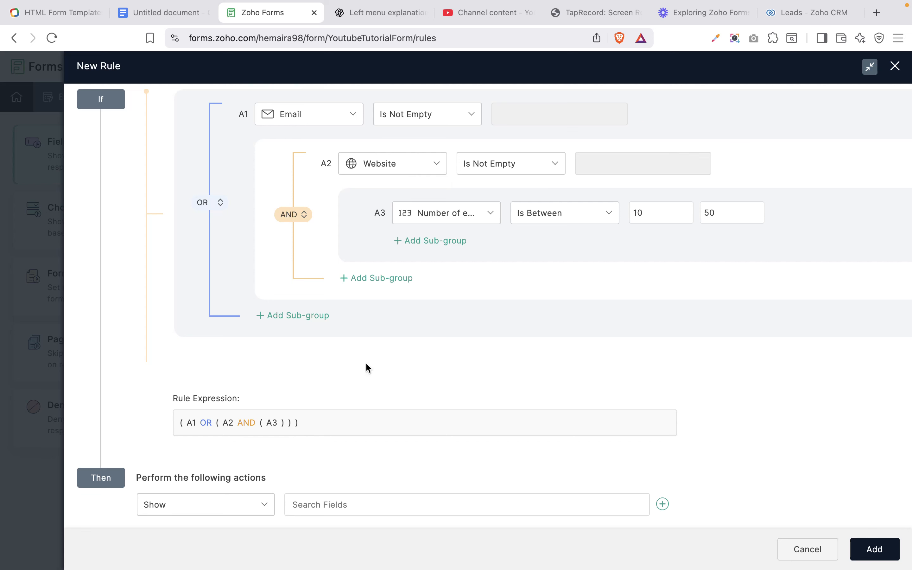
scroll(324, 260, up, 3)
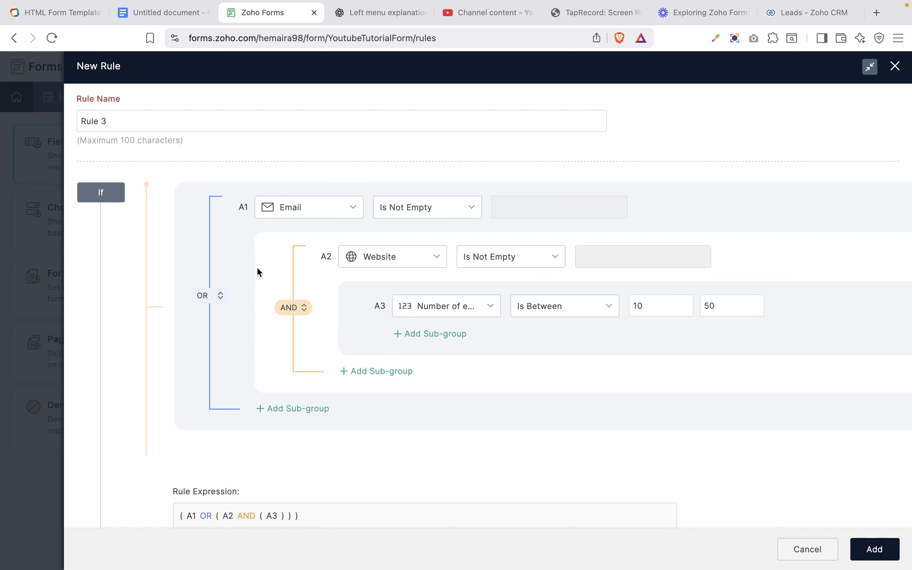
click(209, 299)
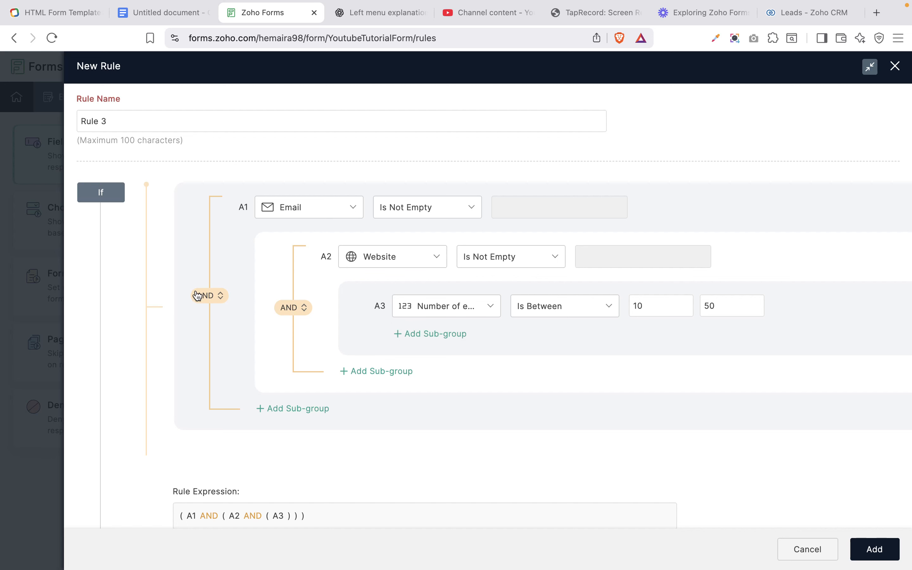
click(214, 304)
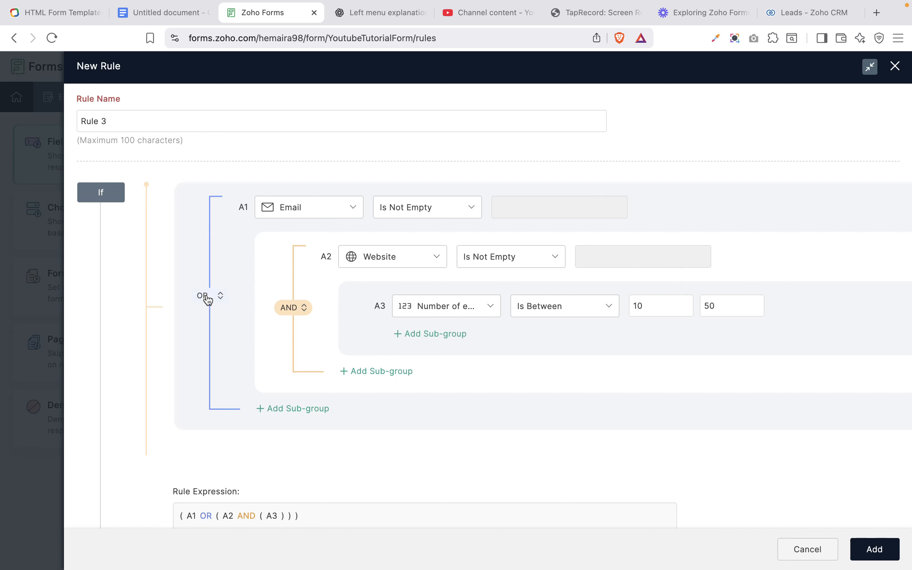
Step: Join conditions A2 and A3 with OR, combine A1 with that group using AND, and review the rule expression
click(295, 316)
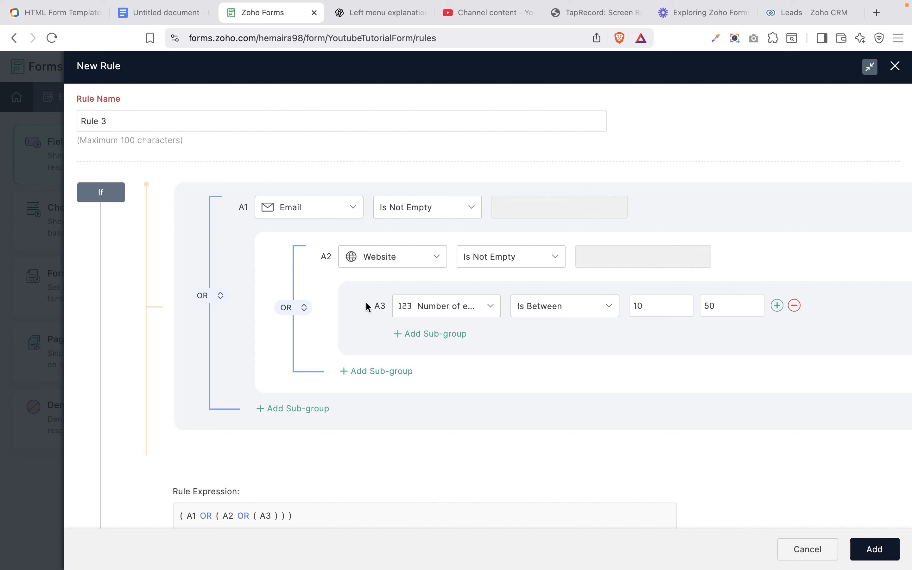
click(212, 296)
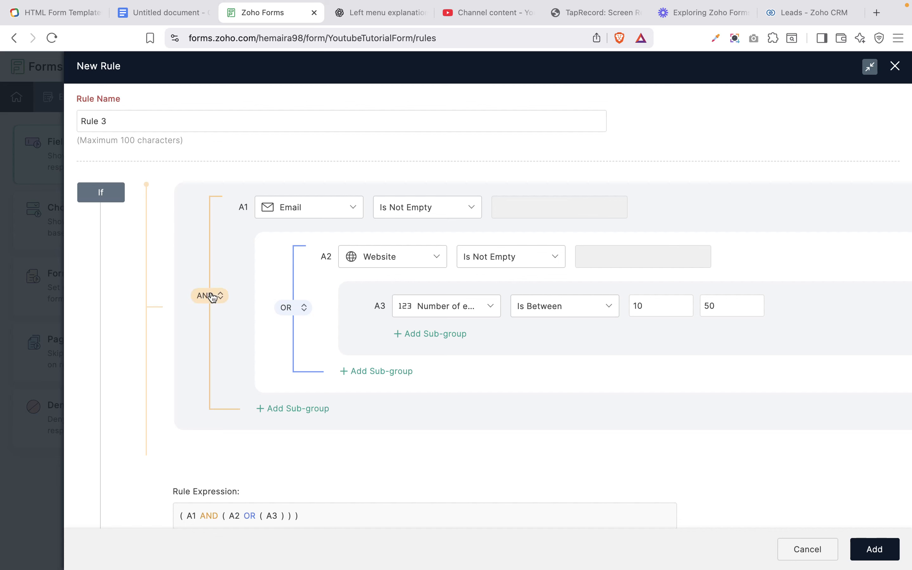
scroll(294, 377, down, 3)
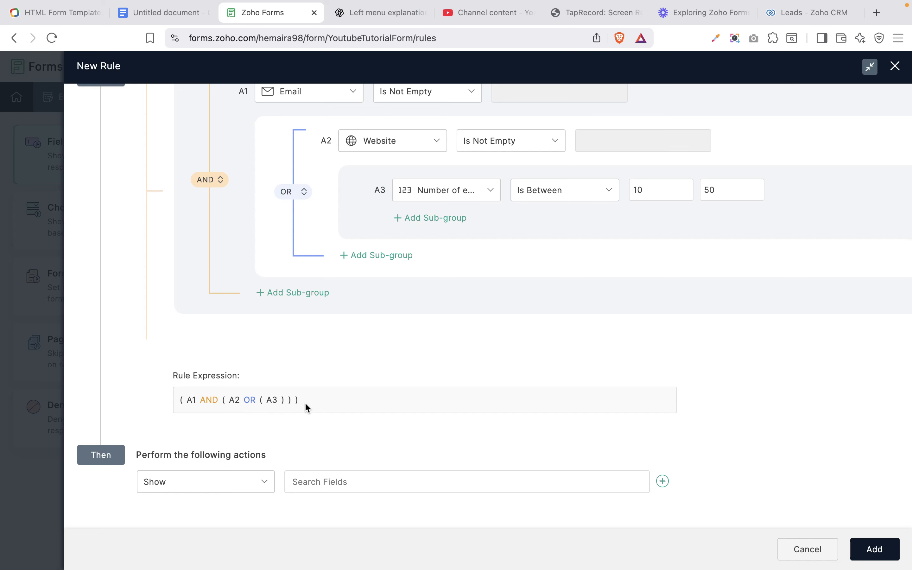
scroll(307, 407, up, 1)
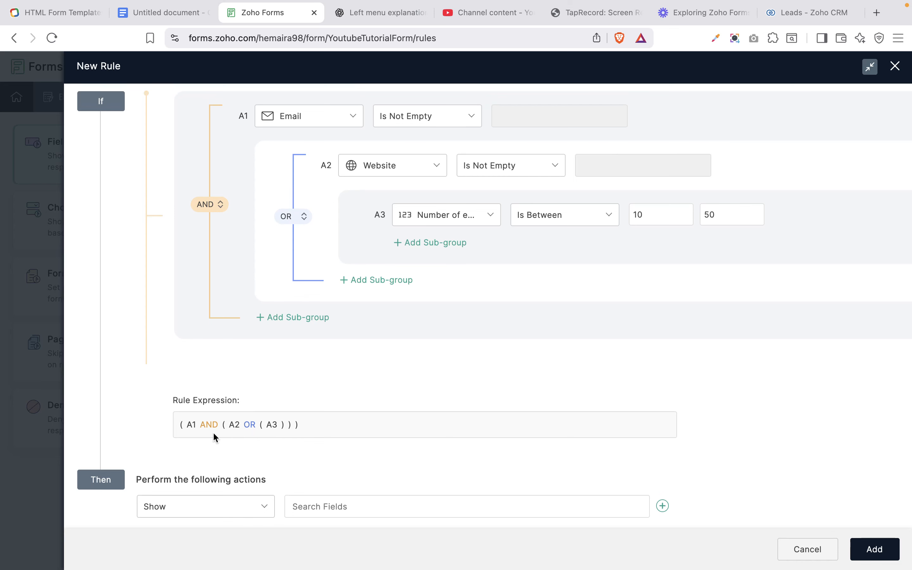
scroll(180, 424, up, 1)
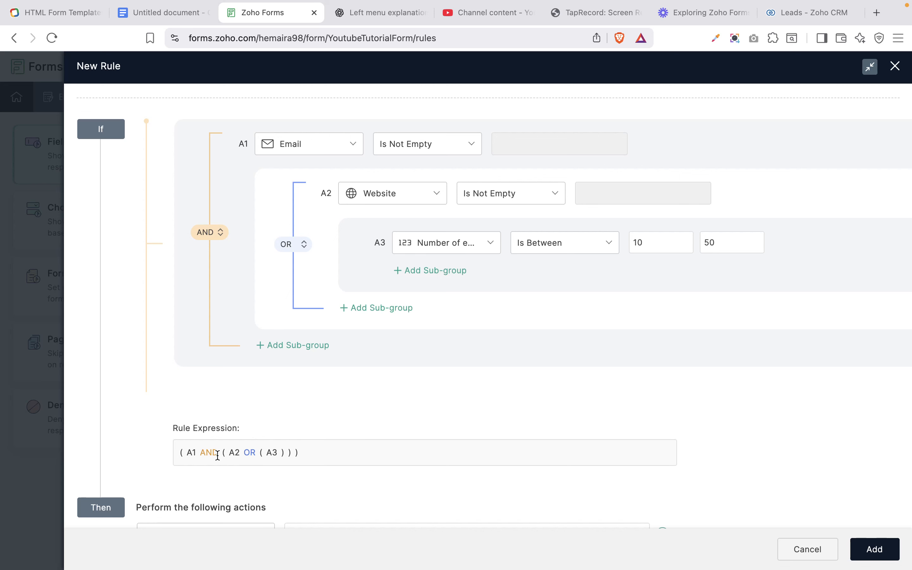
scroll(417, 455, down, 2)
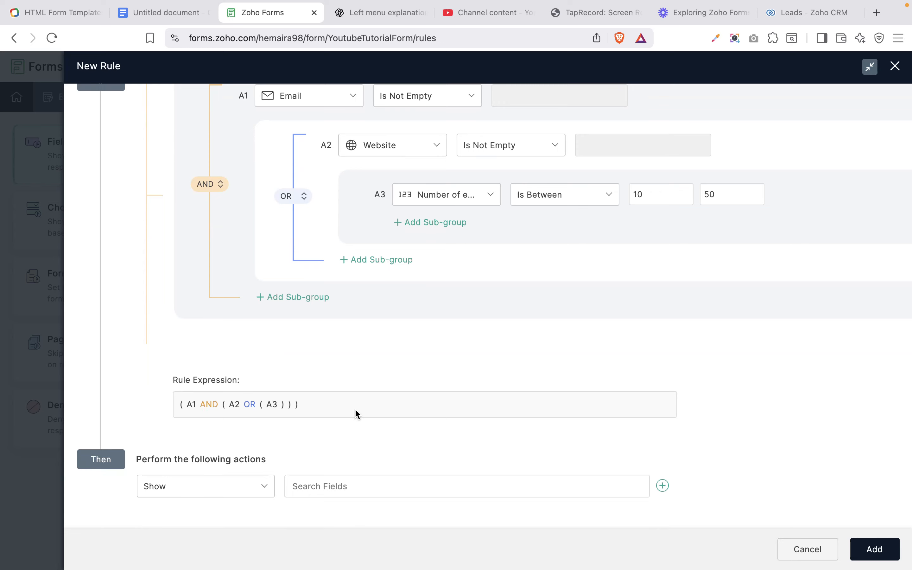
Step: Make the rule set the checkbox field "Do you have a sales team?" and Contract Renewal Month as mandatory, and add the rule
scroll(355, 408, down, 3)
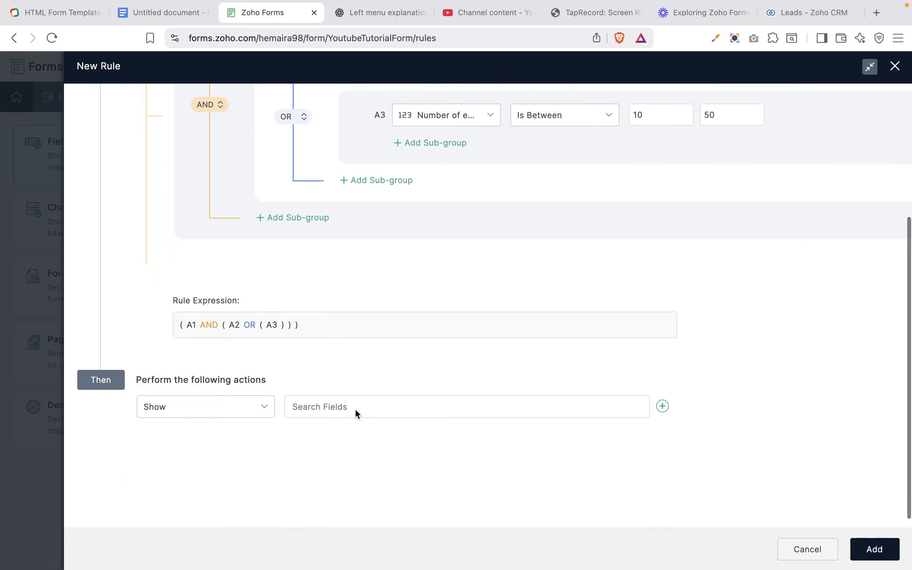
click(218, 407)
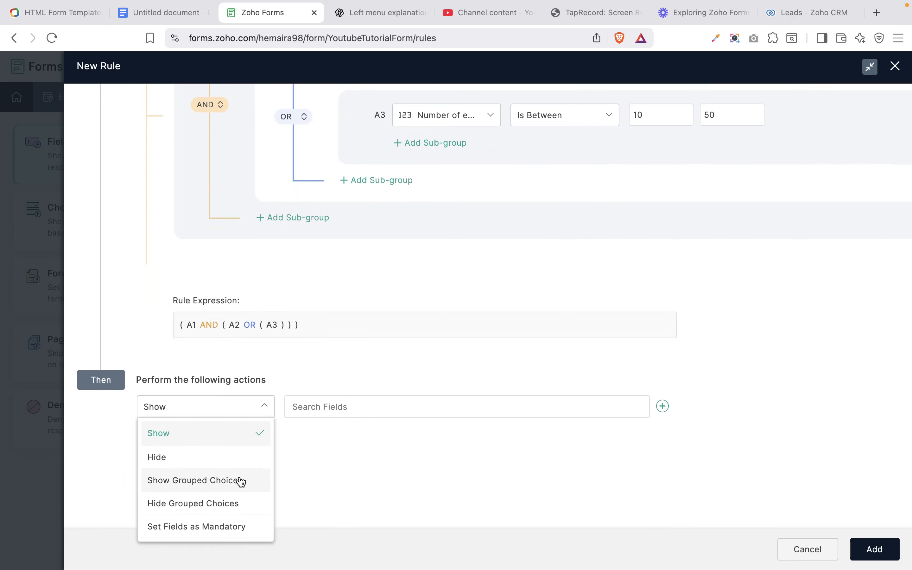
click(196, 527)
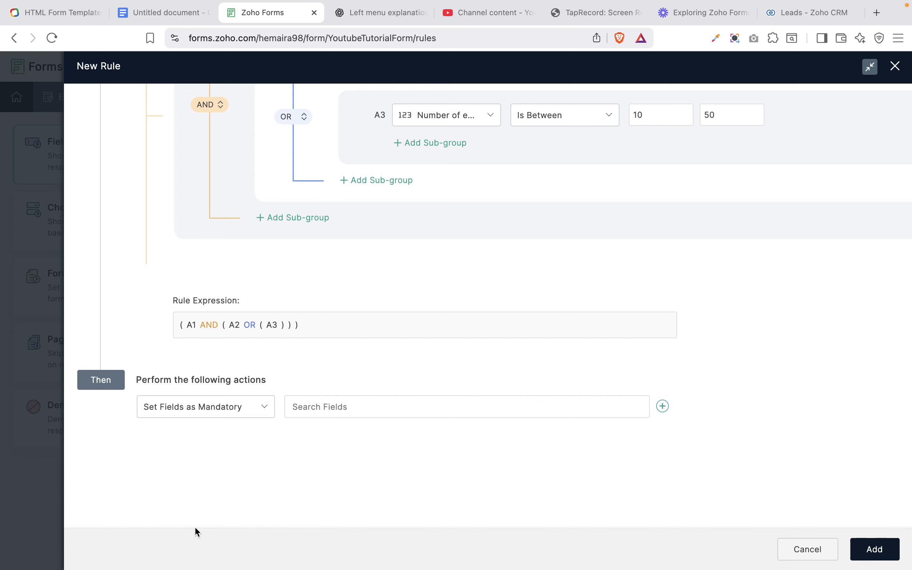
click(415, 398)
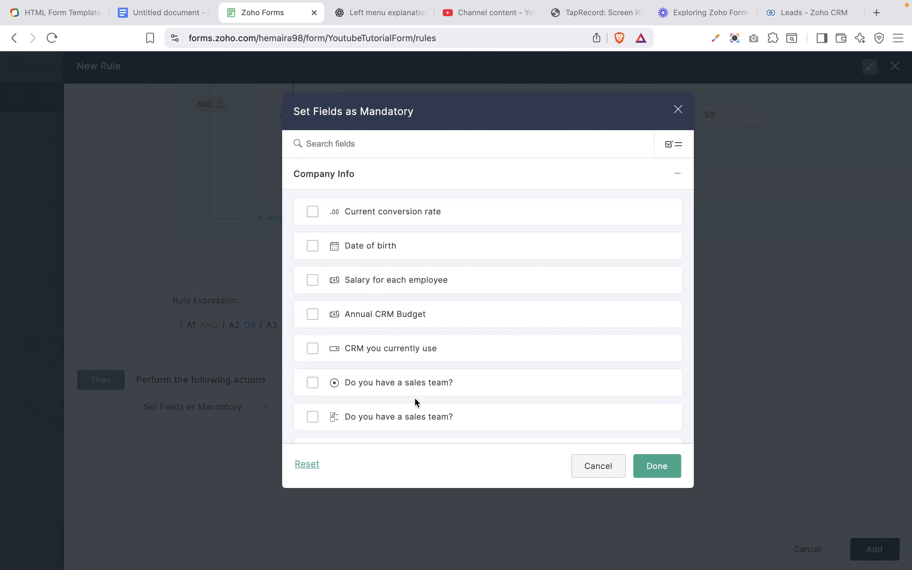
scroll(415, 400, down, 6)
click(401, 199)
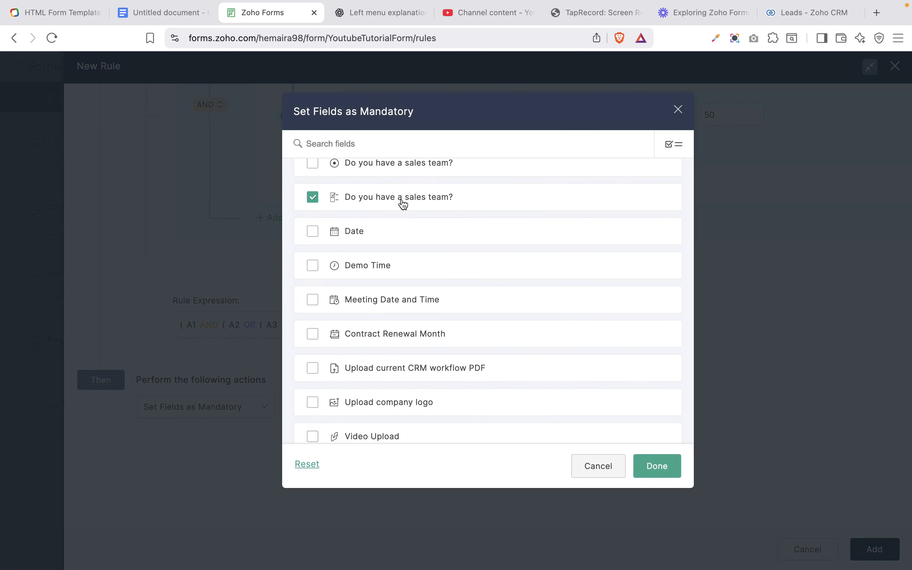
click(437, 337)
scroll(437, 337, down, 6)
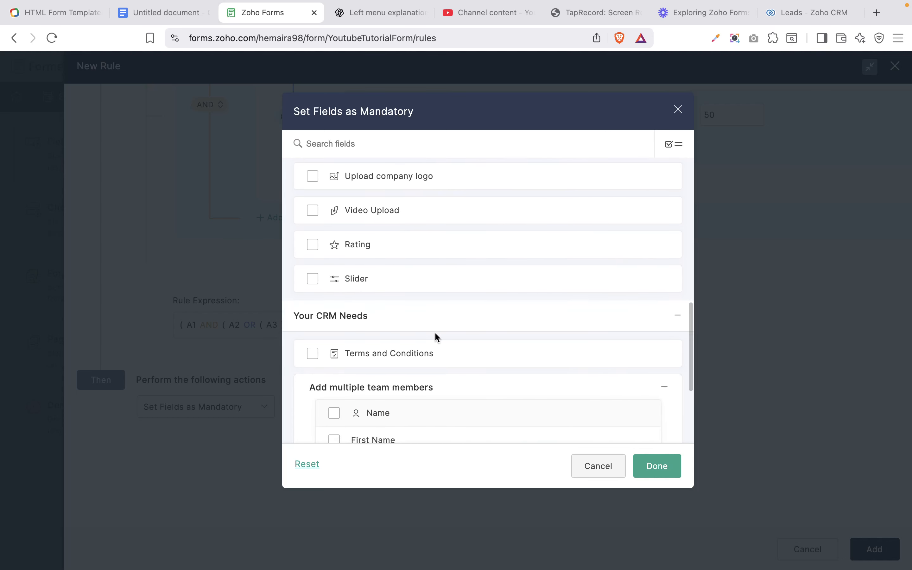
click(652, 466)
click(868, 551)
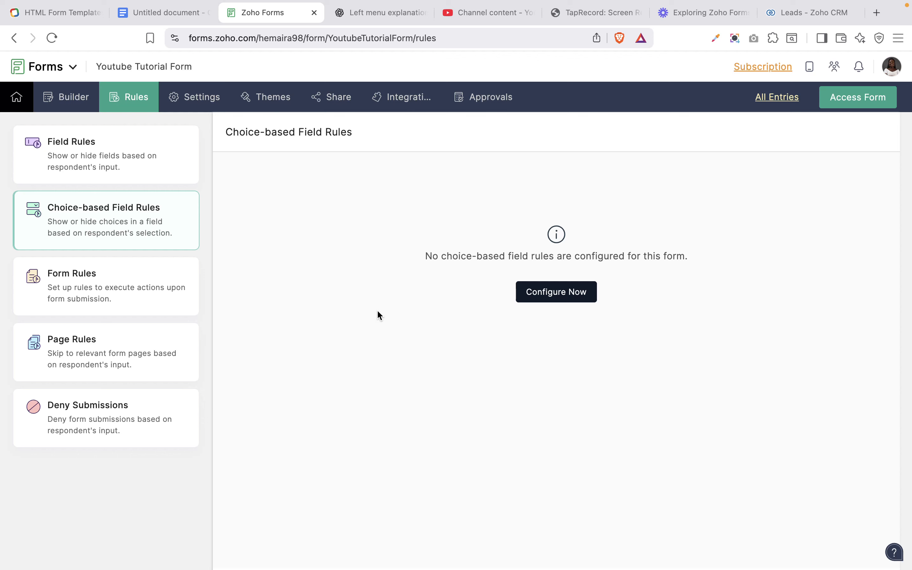
Step: Start a choice-based field rule with CRM you currently use as primary field and CRM you currently have as dependent field
click(578, 292)
click(597, 152)
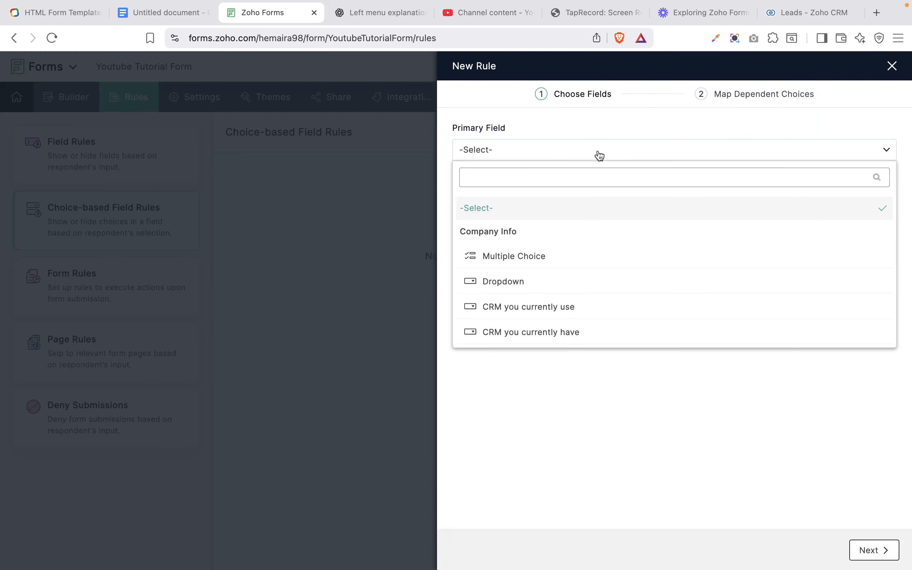
click(565, 304)
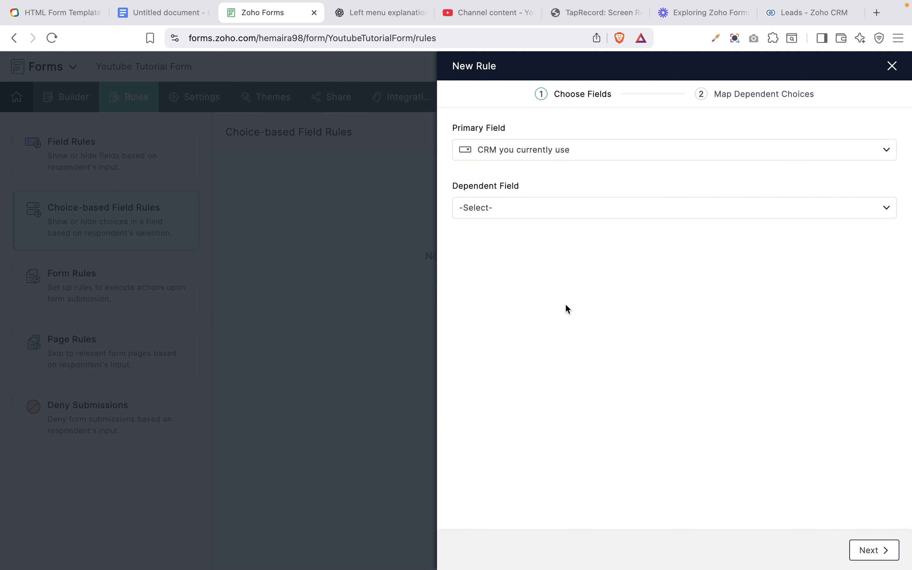
click(655, 212)
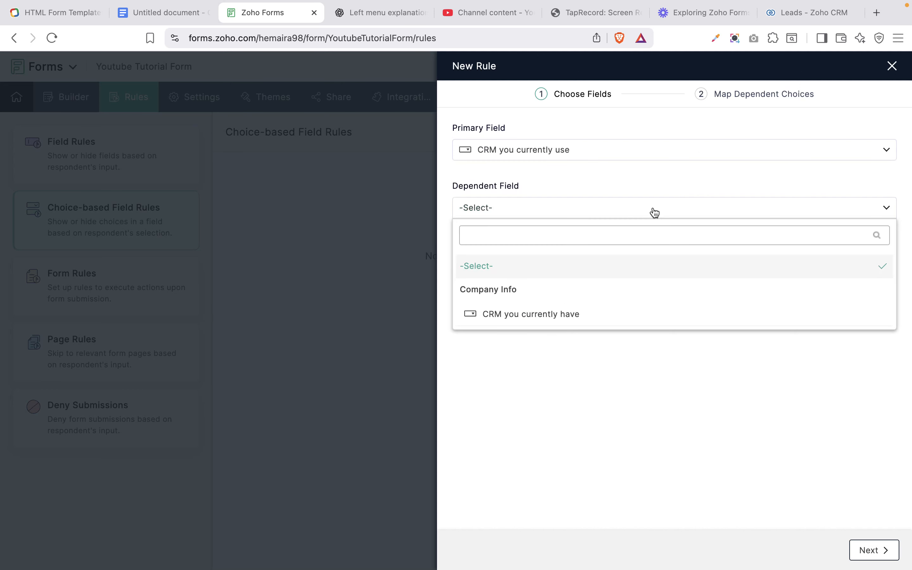
click(532, 317)
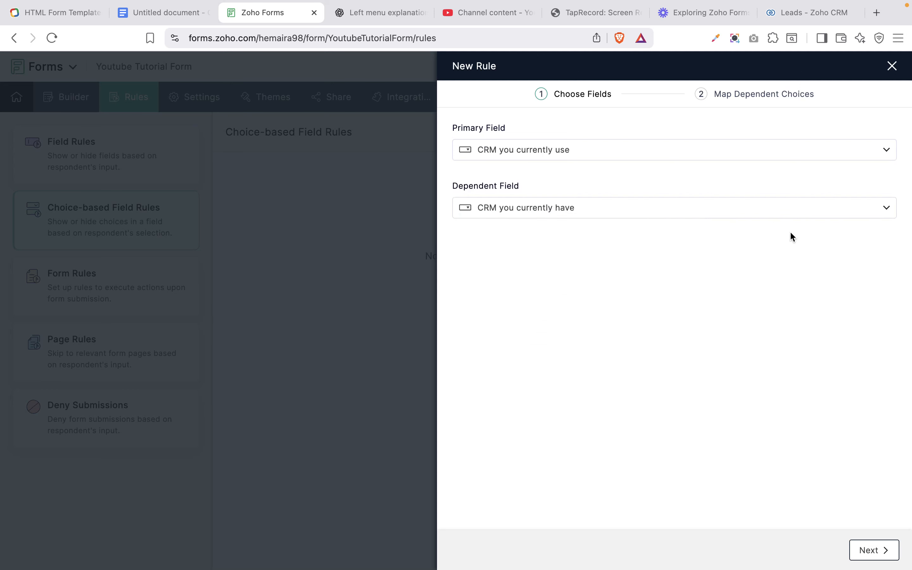
Step: Proceed to mapping dependent choices and add Hubspot as a choice of the primary field CRM you currently use
click(878, 548)
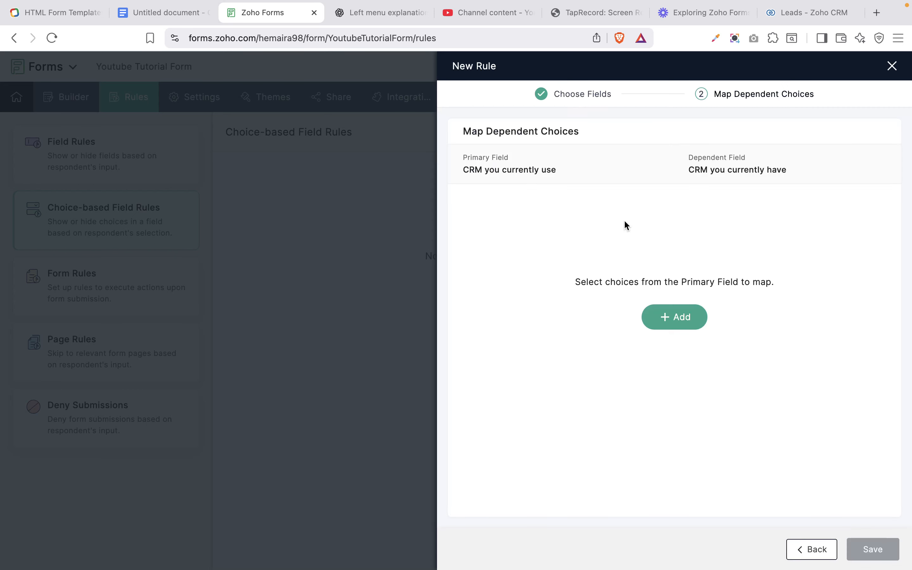
click(678, 325)
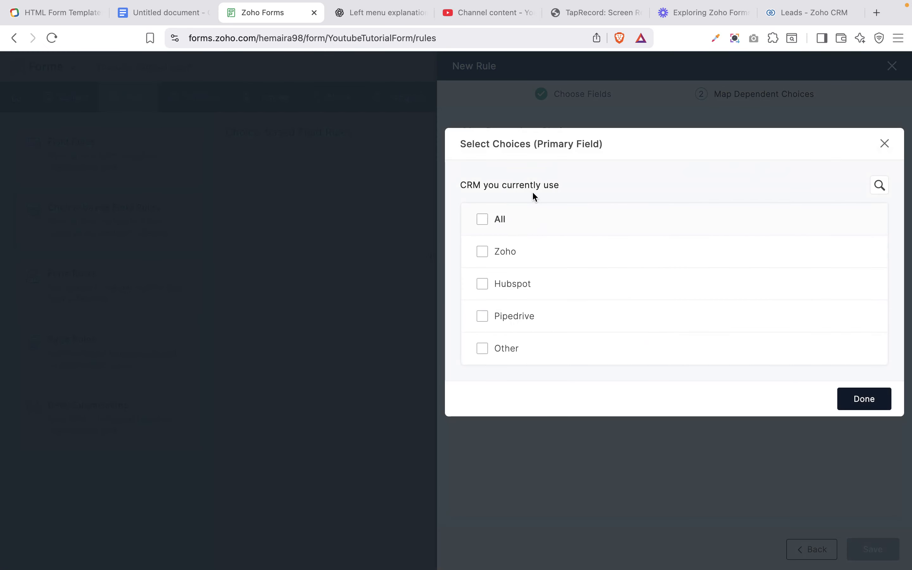
click(483, 287)
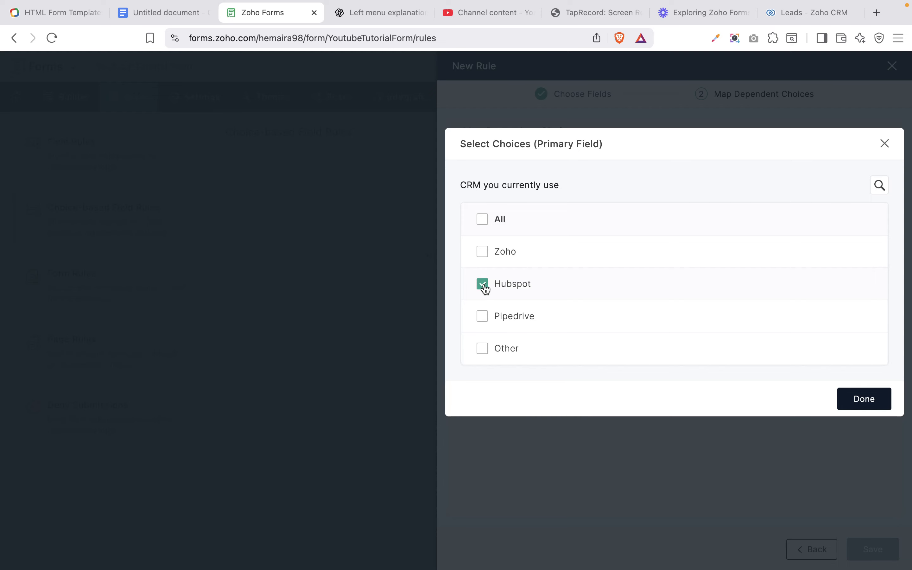
click(863, 400)
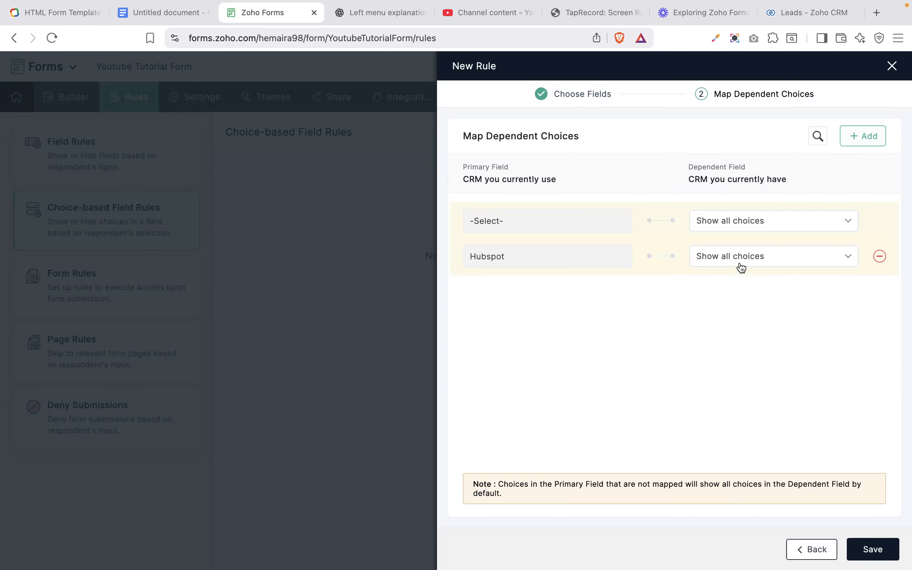
Step: Manually map the Hubspot choice to the dependent choices Zoho and Hubspot
click(745, 258)
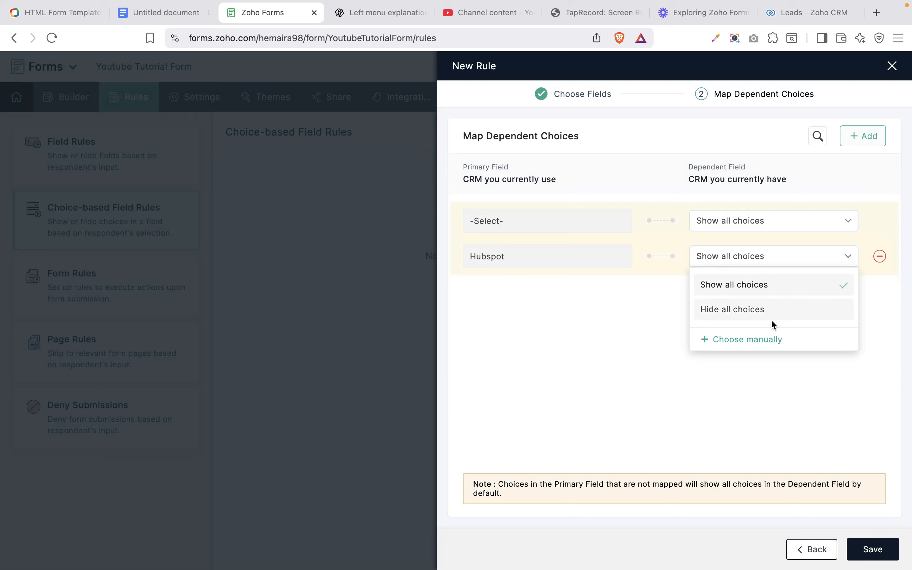
click(759, 340)
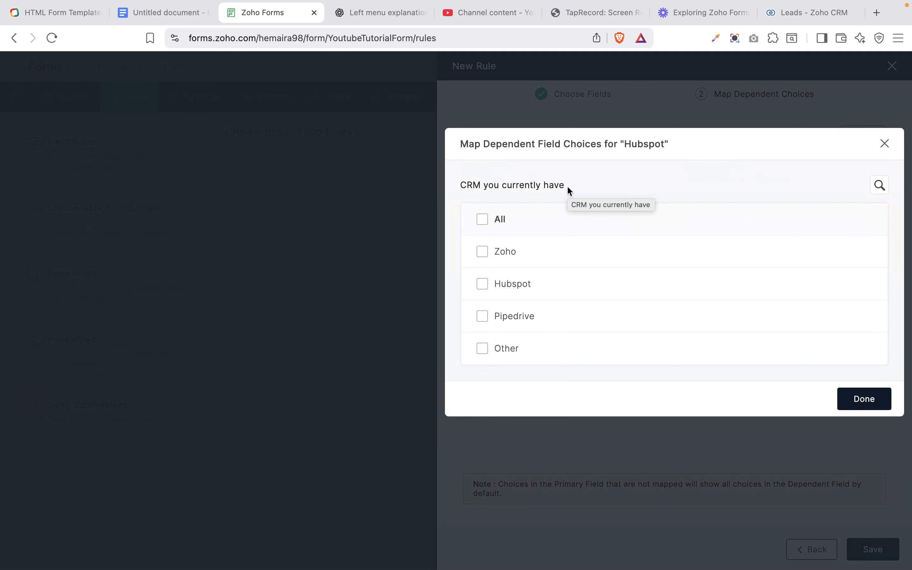
click(508, 256)
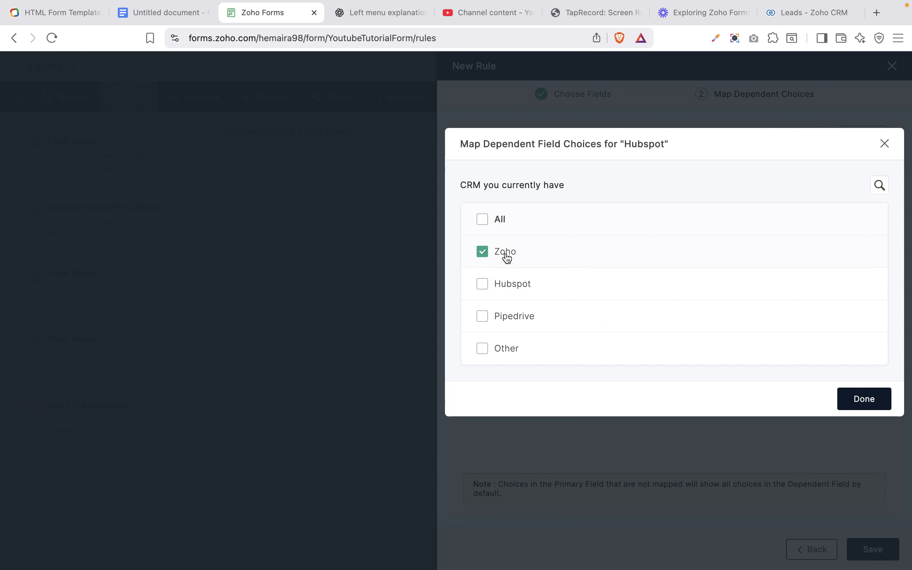
click(517, 291)
click(887, 401)
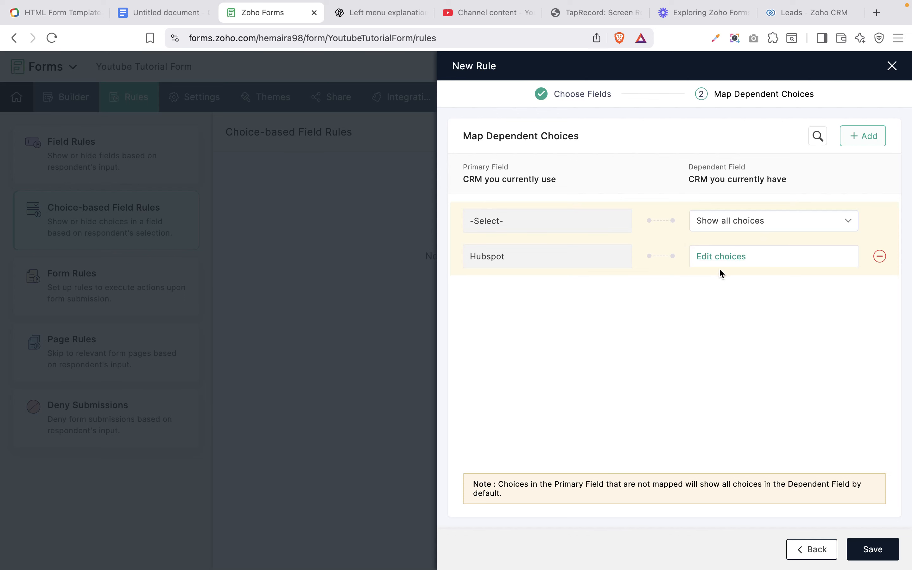
Step: Check the display options for the unselected primary choice, and add Zoho as another primary choice to map
click(750, 225)
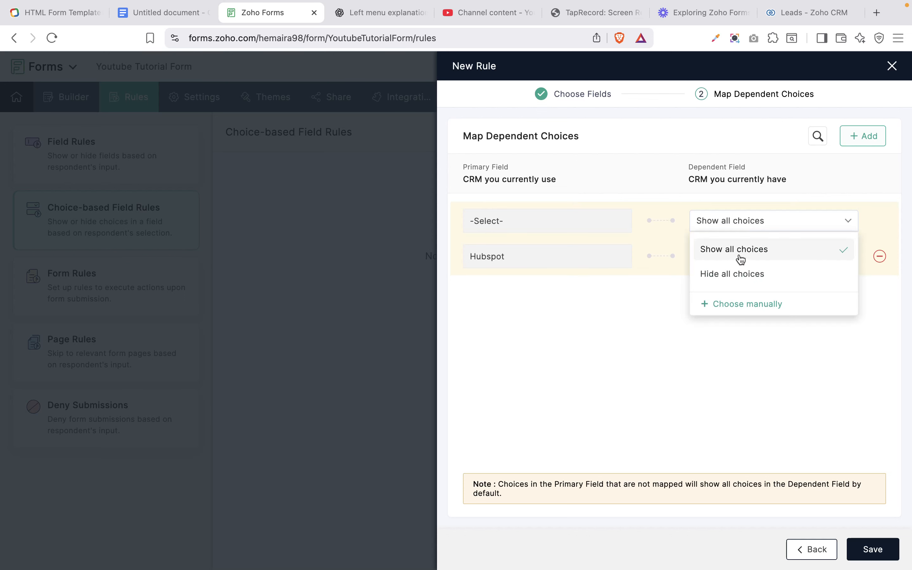
click(636, 341)
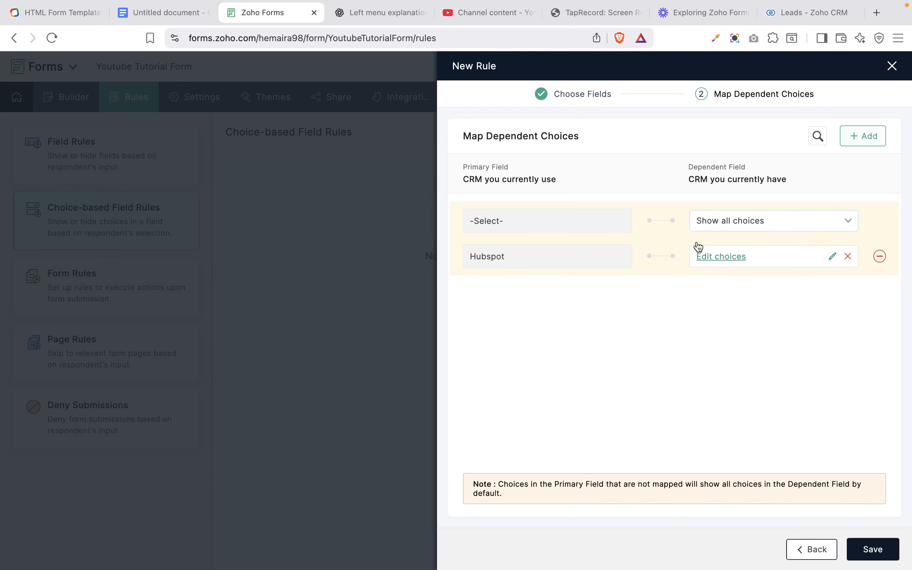
click(865, 137)
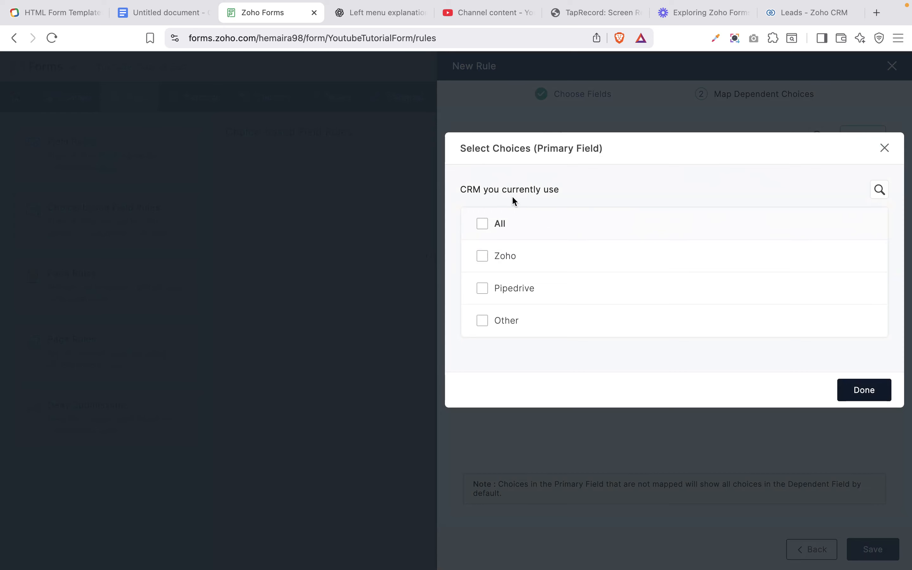
click(489, 260)
click(873, 389)
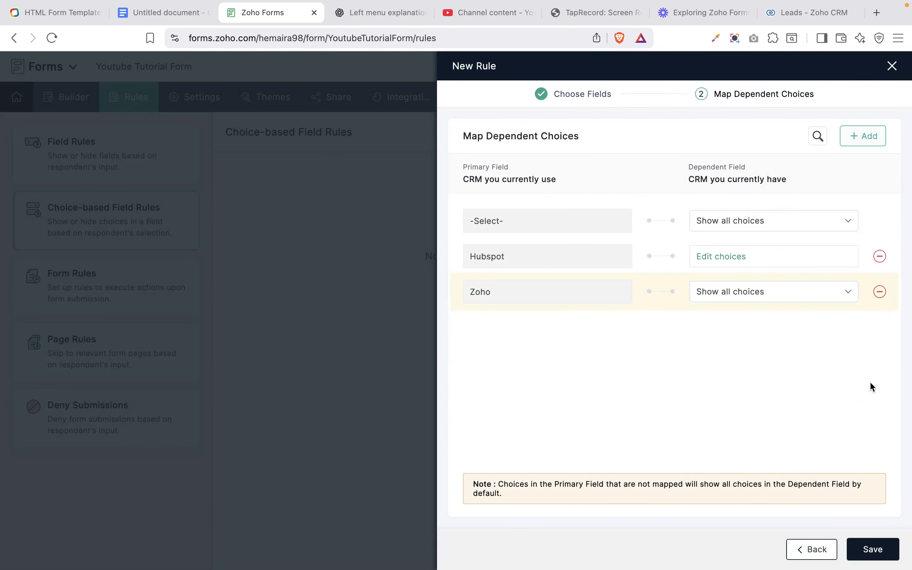
Step: Manually map the Zoho choice to the dependent choices Zoho, Pipedrive and Other, and save the choice-based rule
click(771, 233)
click(763, 345)
click(774, 301)
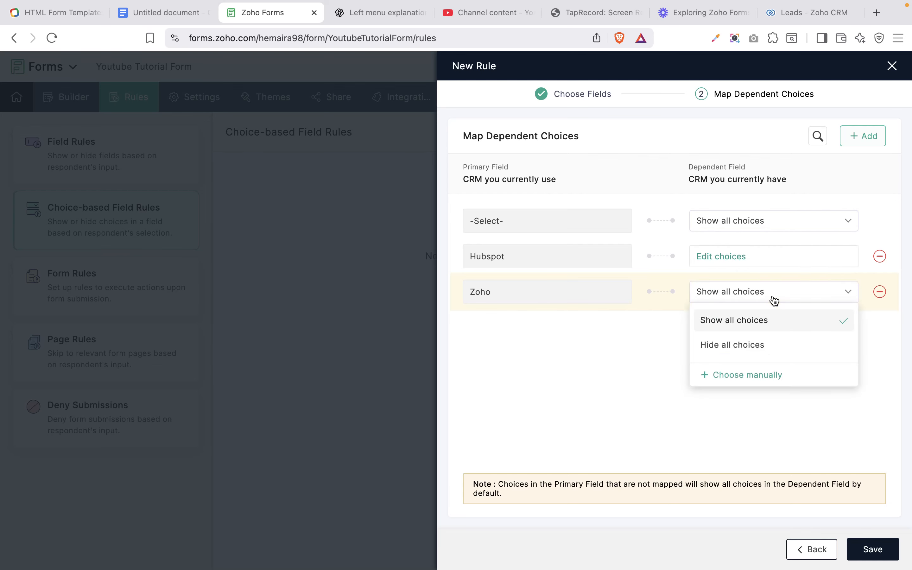
click(763, 369)
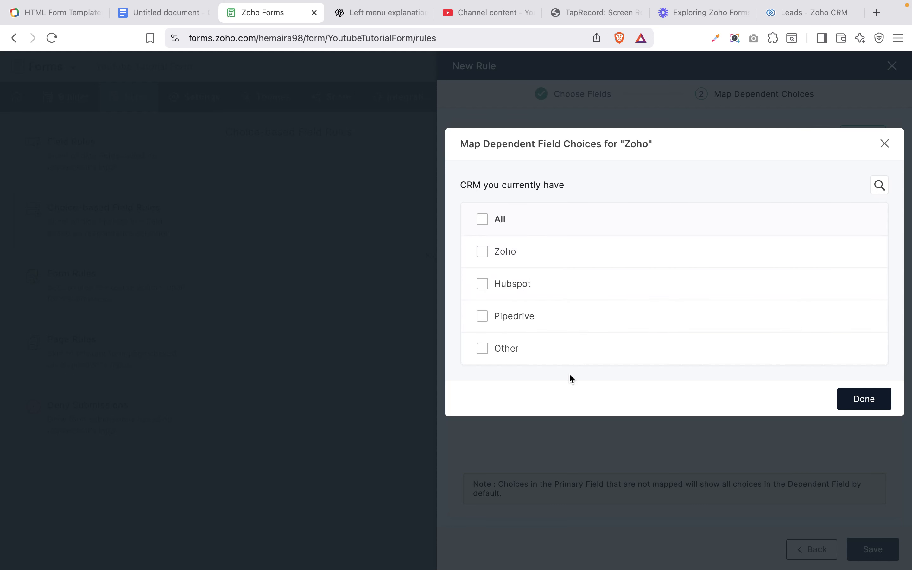
click(875, 408)
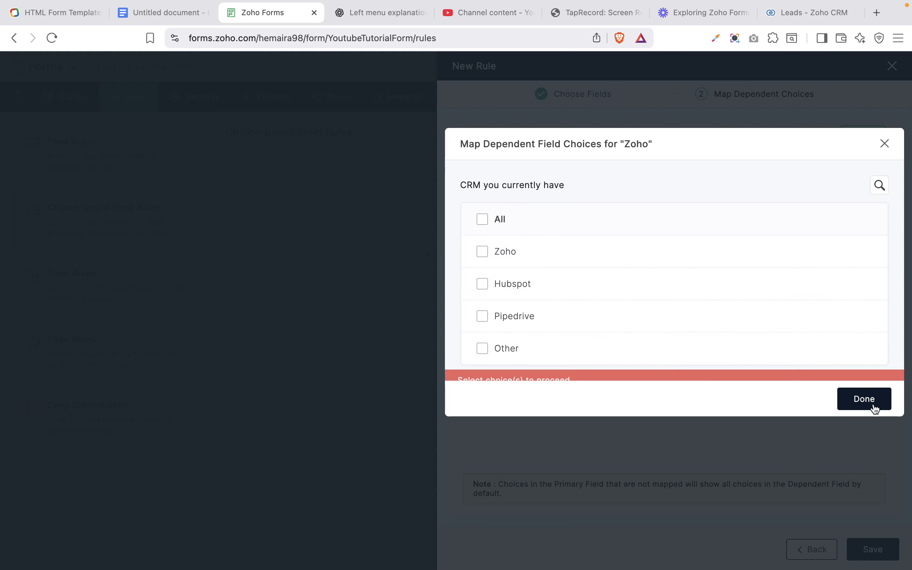
click(495, 252)
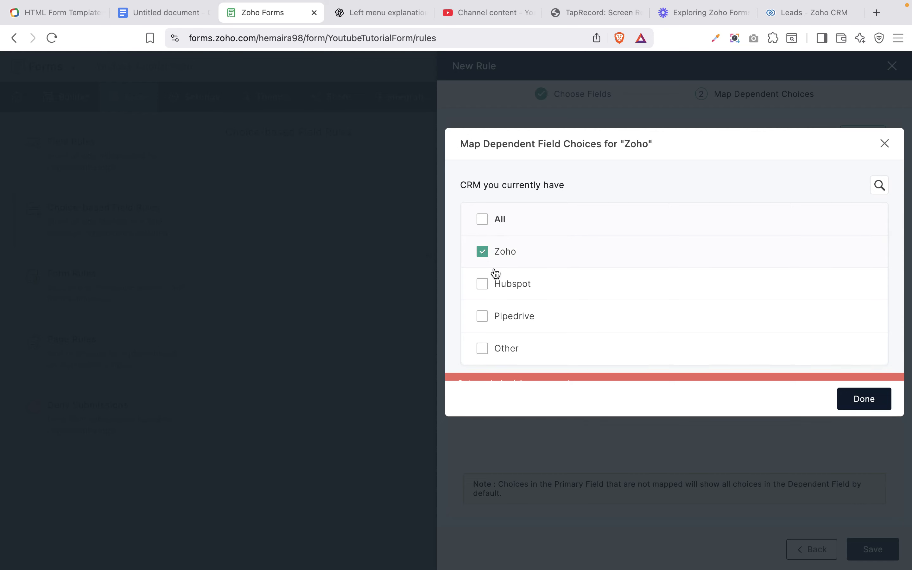
click(506, 348)
click(507, 319)
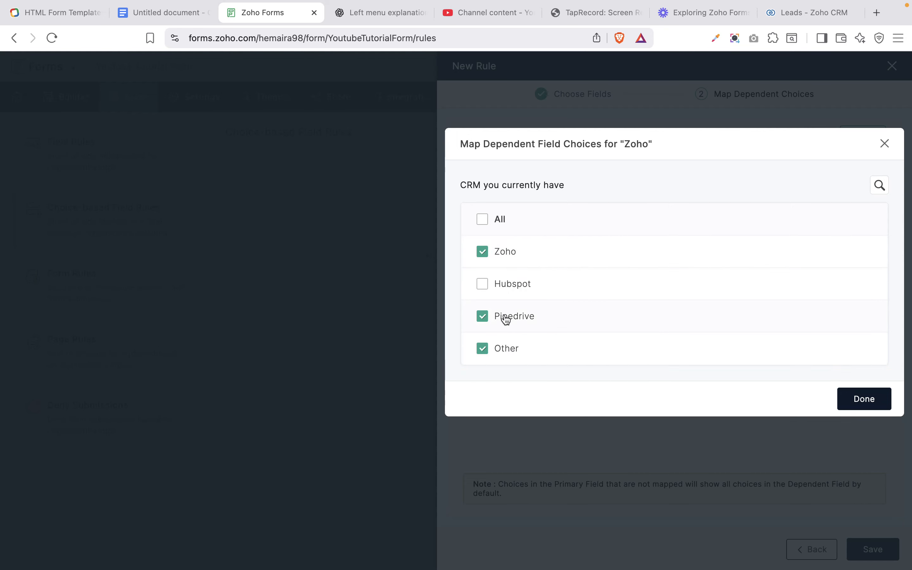
click(866, 399)
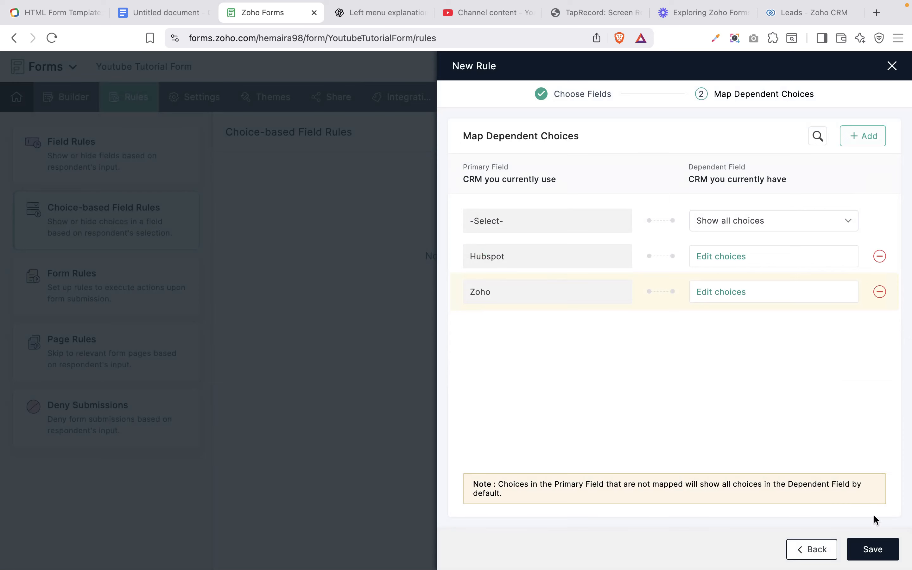
click(875, 548)
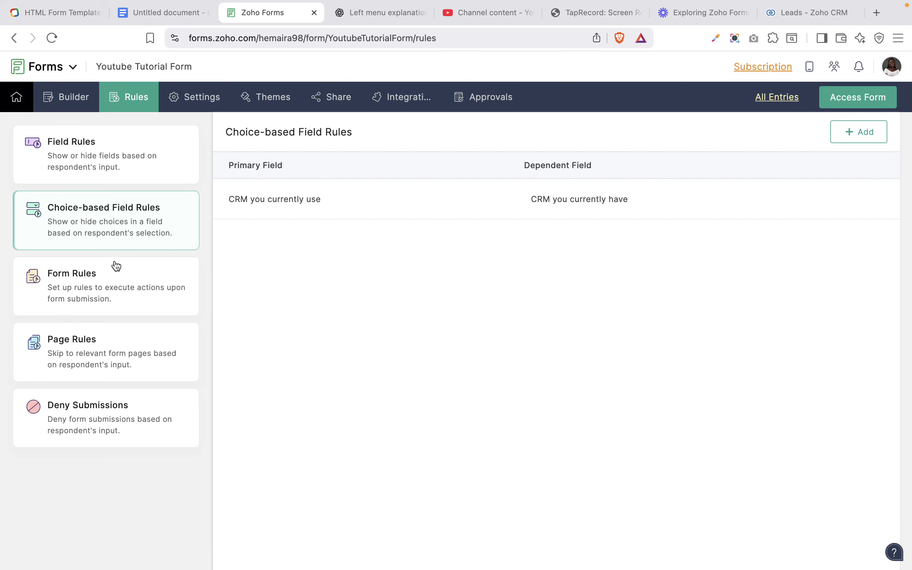
Step: Start a form rule for new records with the condition that Email Is Not Empty
click(115, 280)
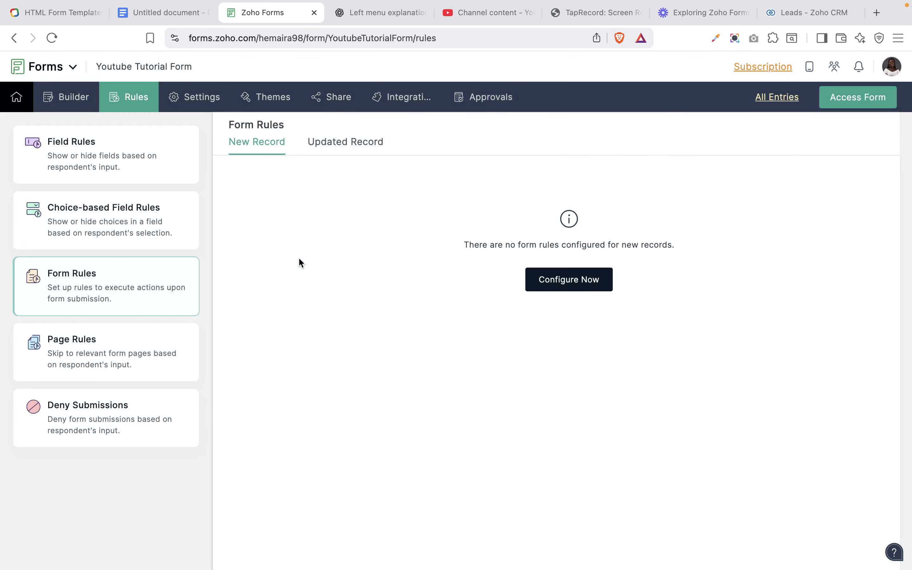
click(581, 281)
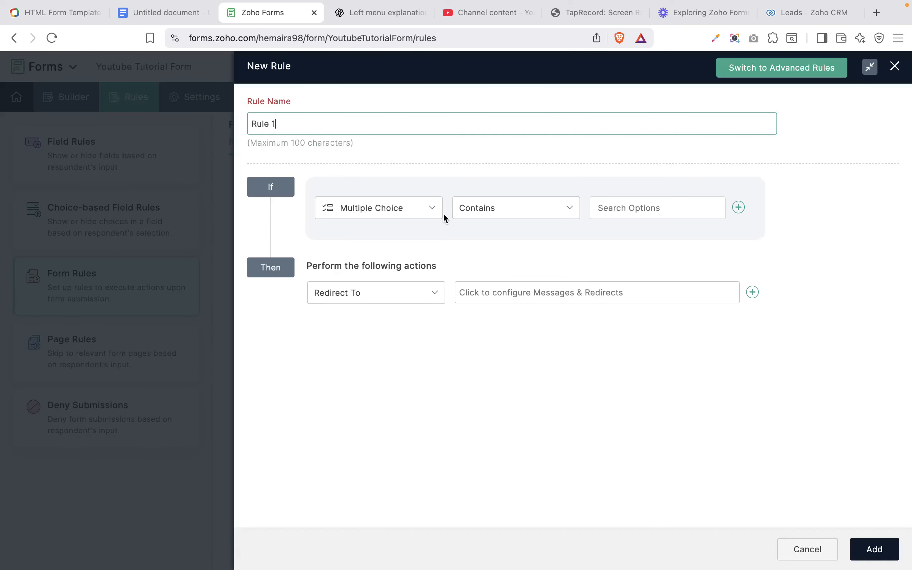
click(415, 216)
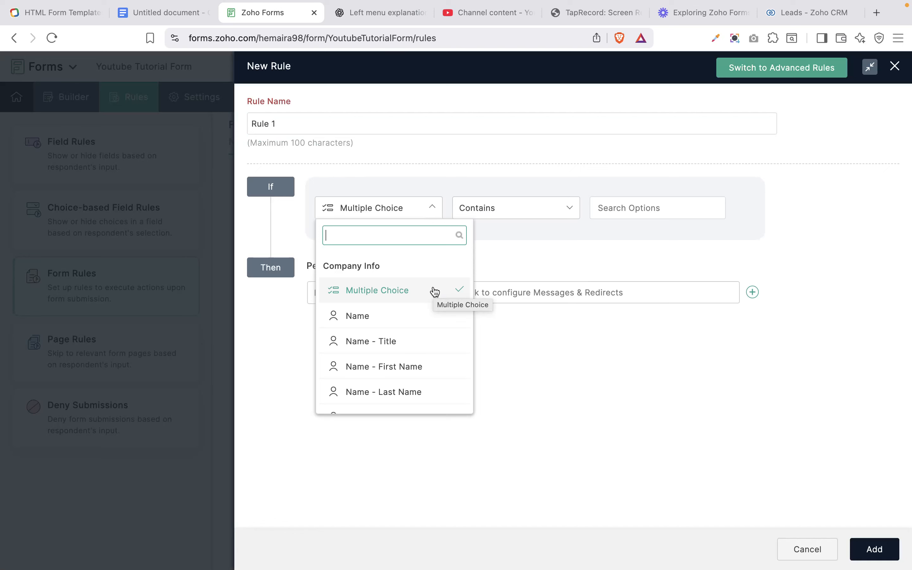
scroll(426, 342, down, 5)
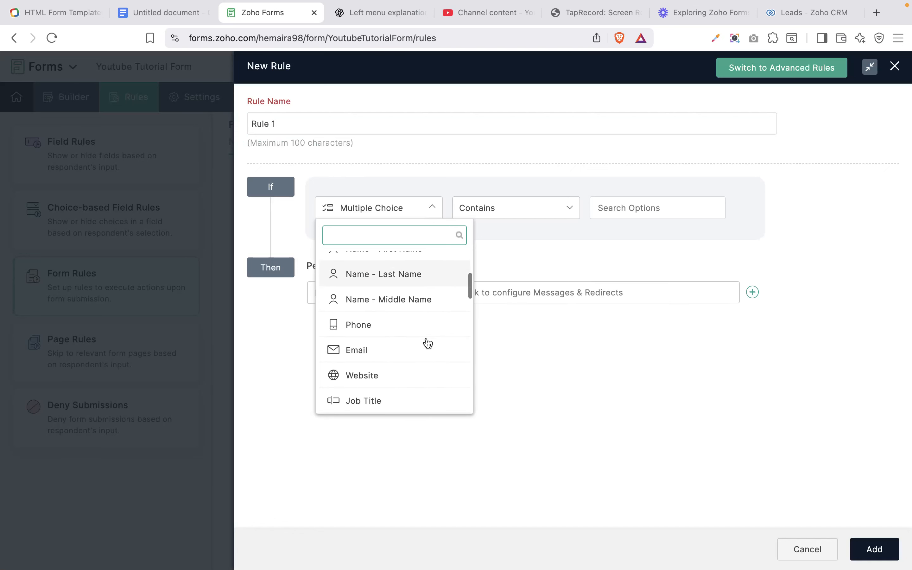
scroll(426, 342, down, 2)
click(380, 306)
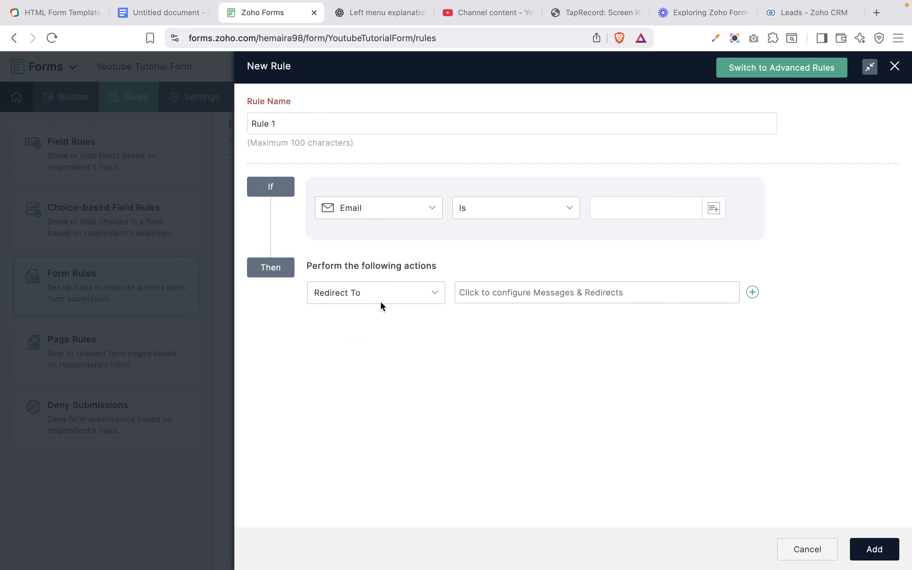
click(494, 213)
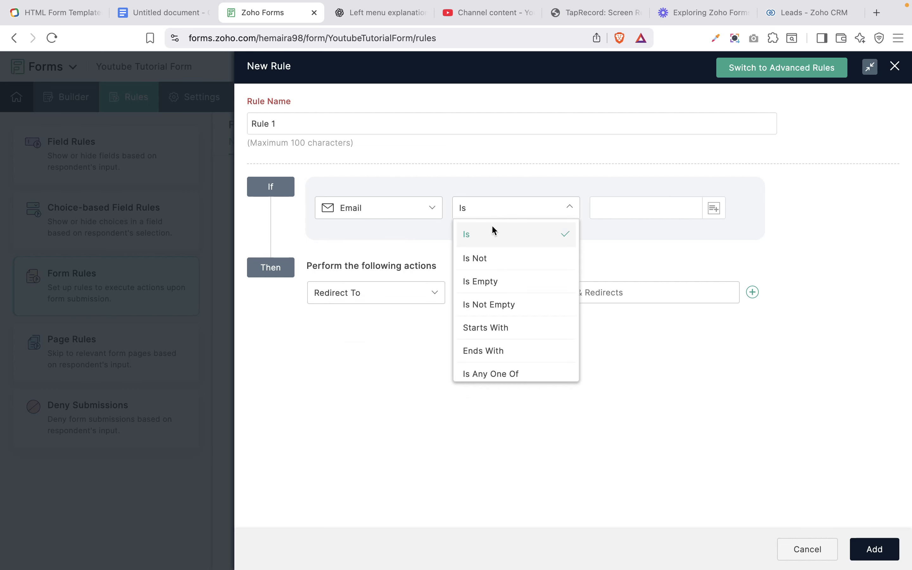
click(503, 309)
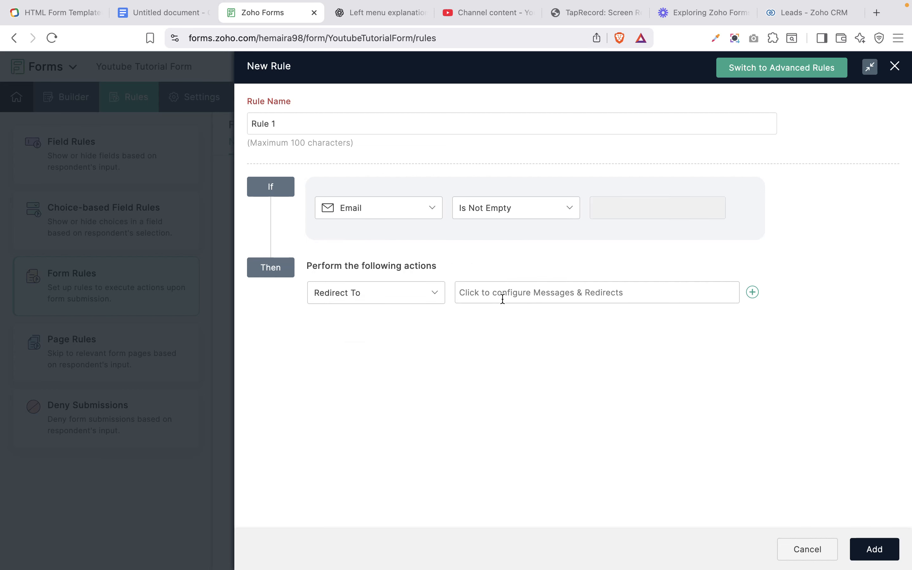
Step: Open the redirect page settings of the rule's Redirect To action
click(421, 301)
click(480, 293)
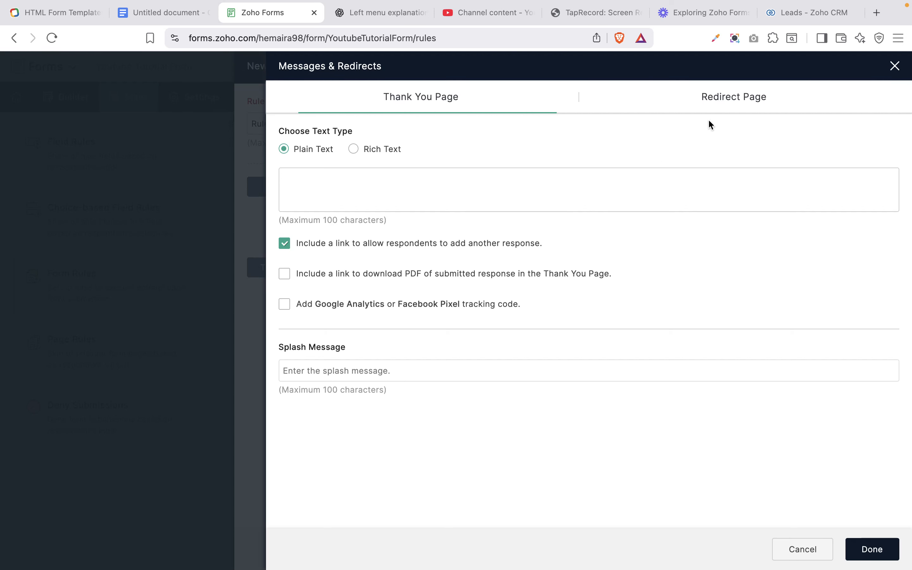
click(729, 97)
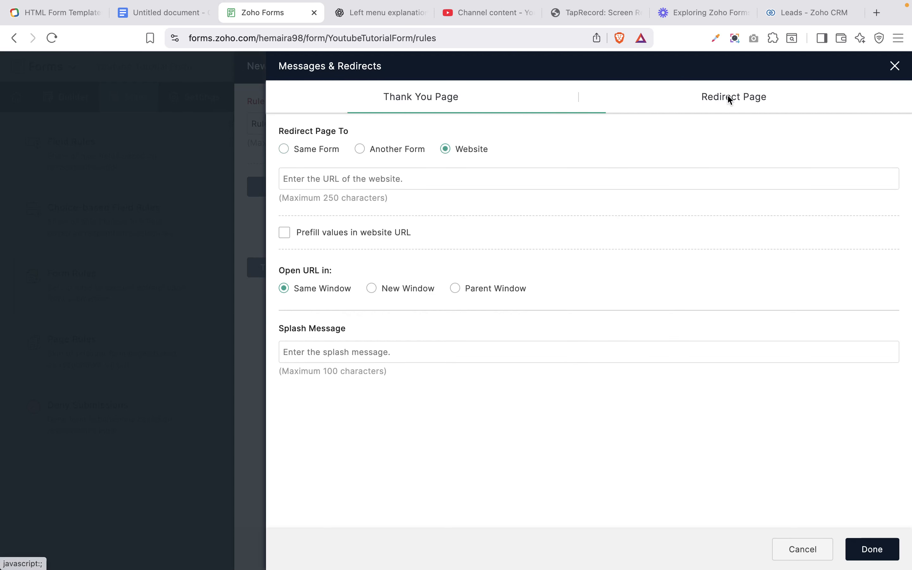
Step: Try Another Form, browsing the available forms, and Same Form as the redirect destination
click(481, 180)
click(361, 149)
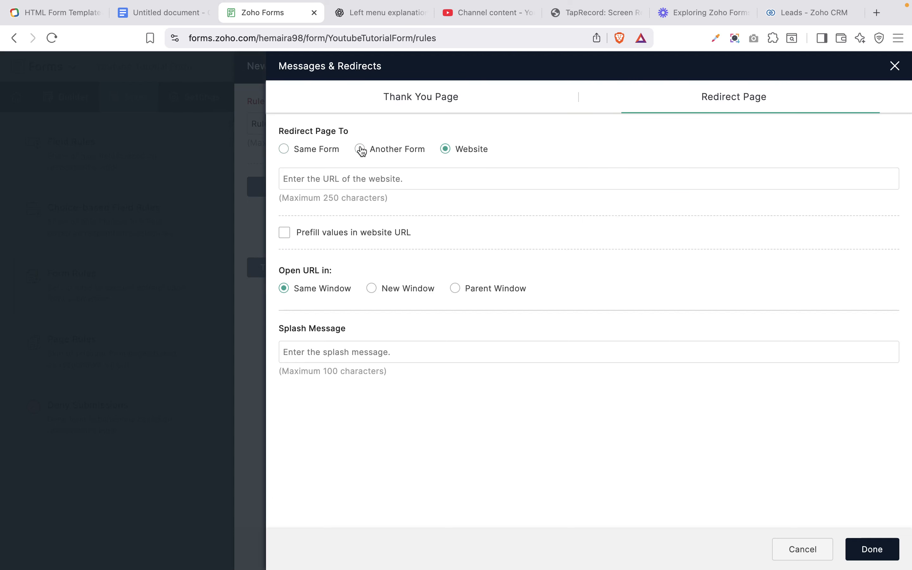
click(341, 183)
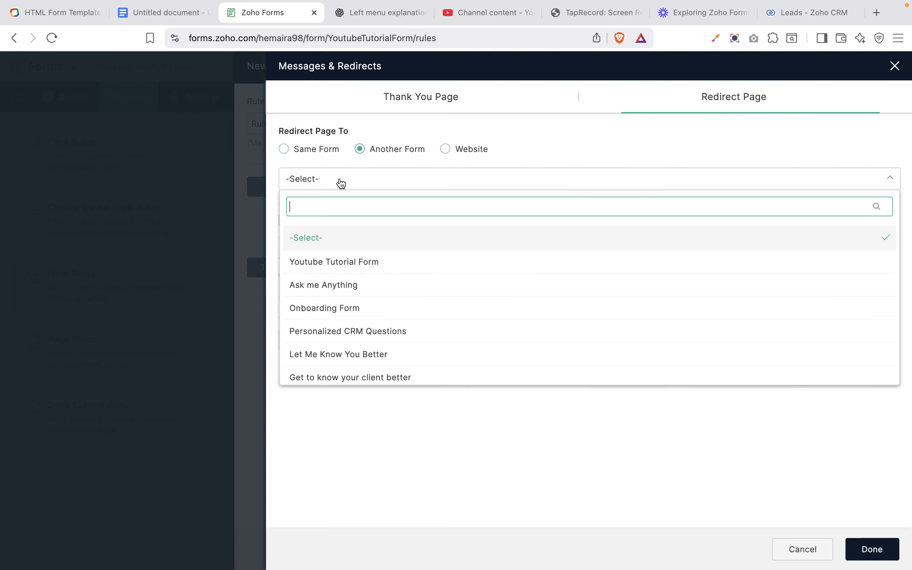
scroll(354, 294, down, 2)
scroll(356, 295, up, 2)
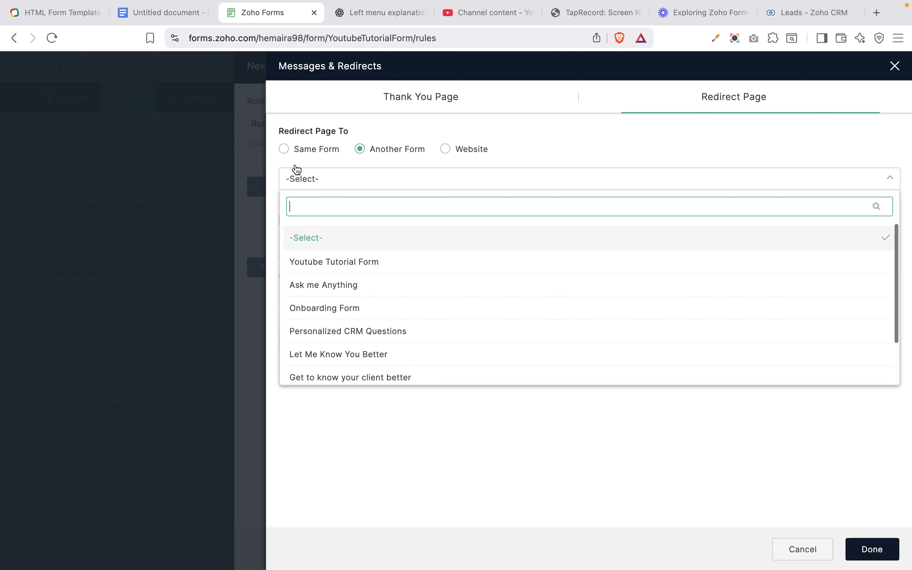
click(316, 148)
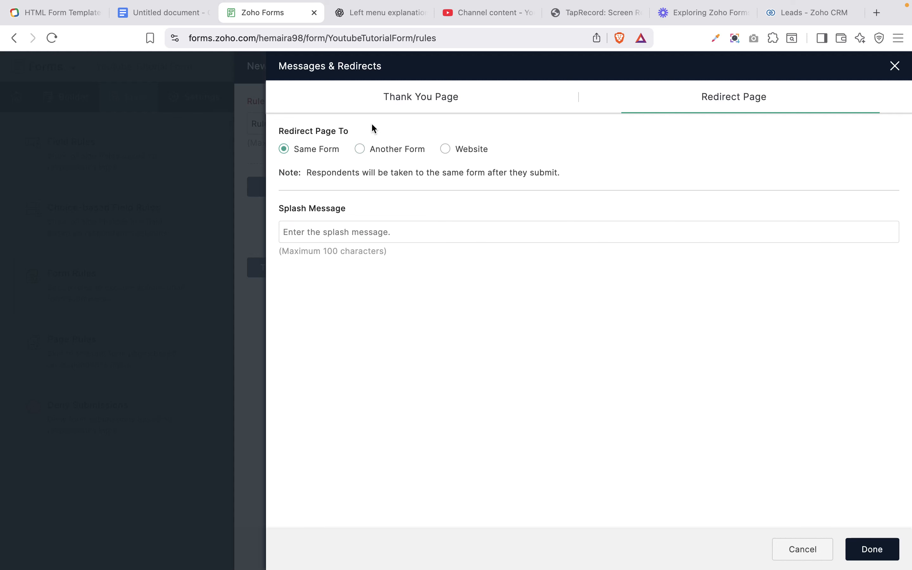
Step: Try Website as the redirect destination without a URL, and set the URL to open in a new window
click(446, 150)
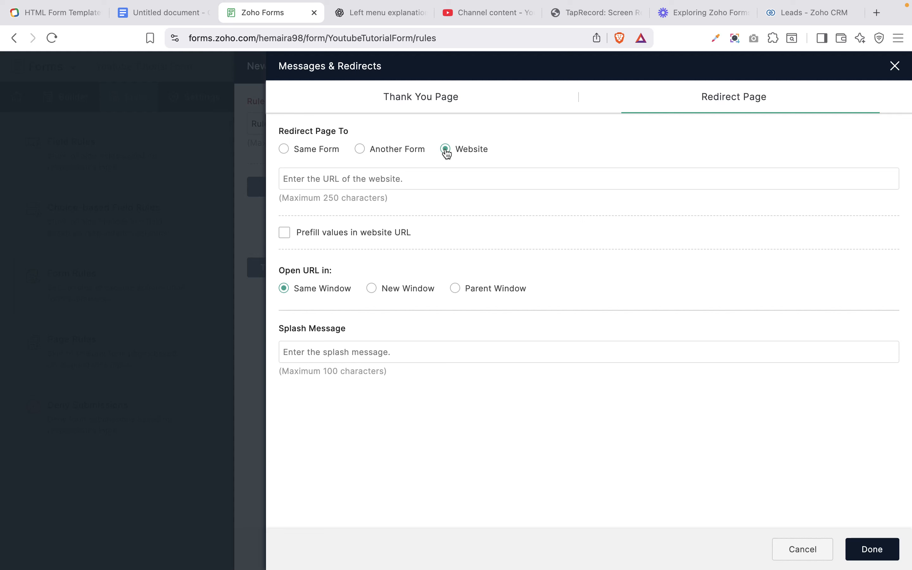
click(410, 178)
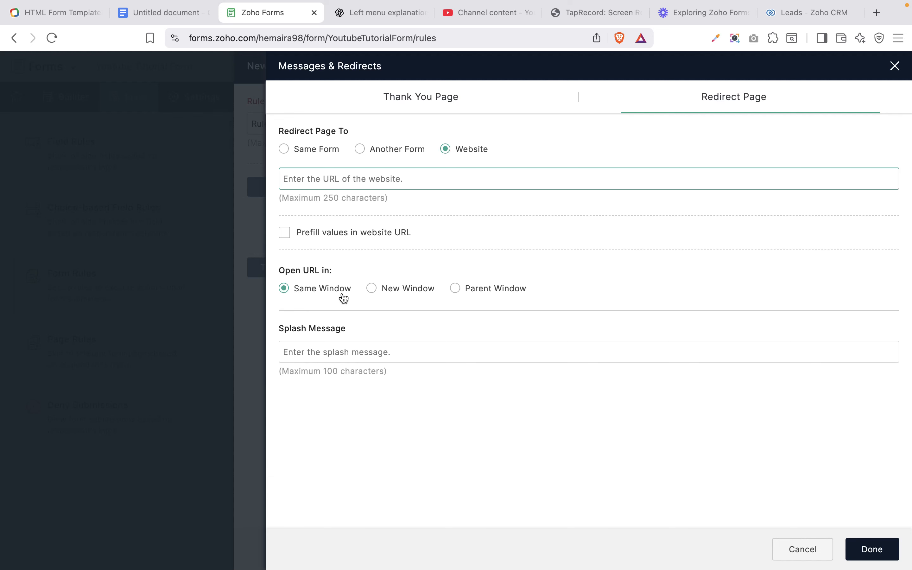
click(424, 297)
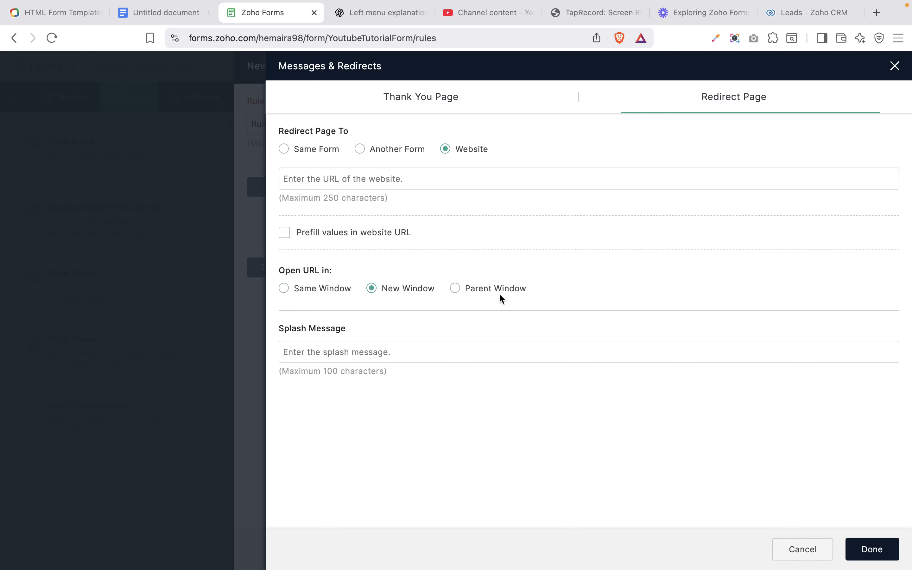
click(483, 344)
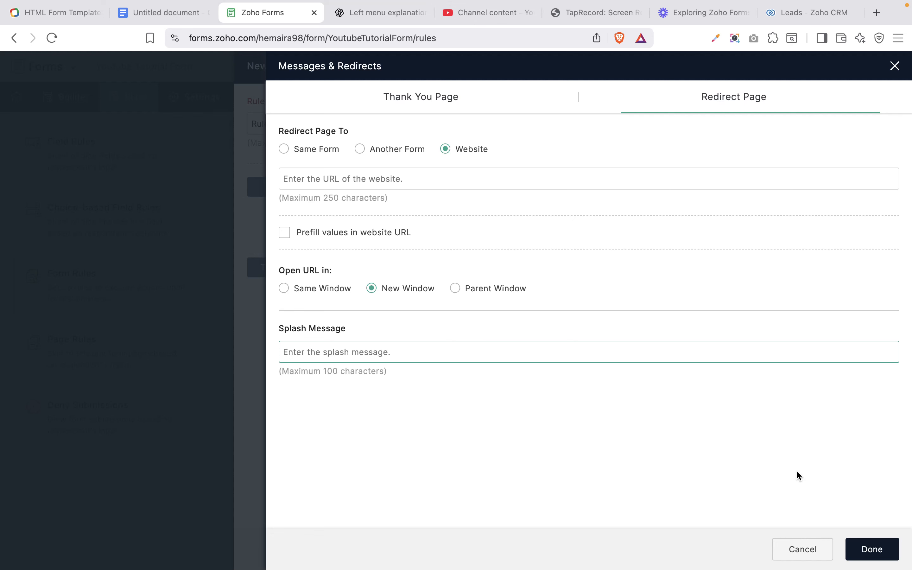
click(875, 548)
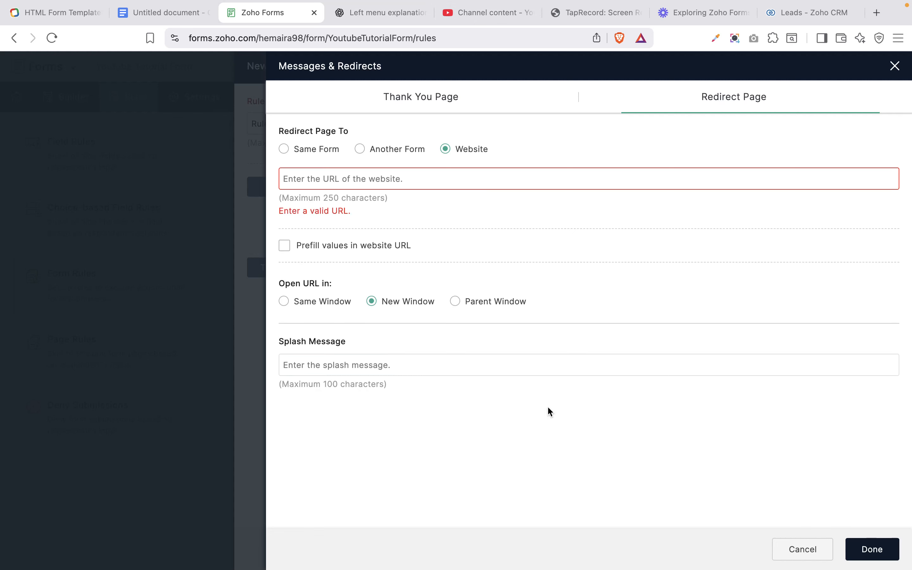
Step: Redirect respondents to another form, Personalized CRM Questions, and add the form rule
click(359, 149)
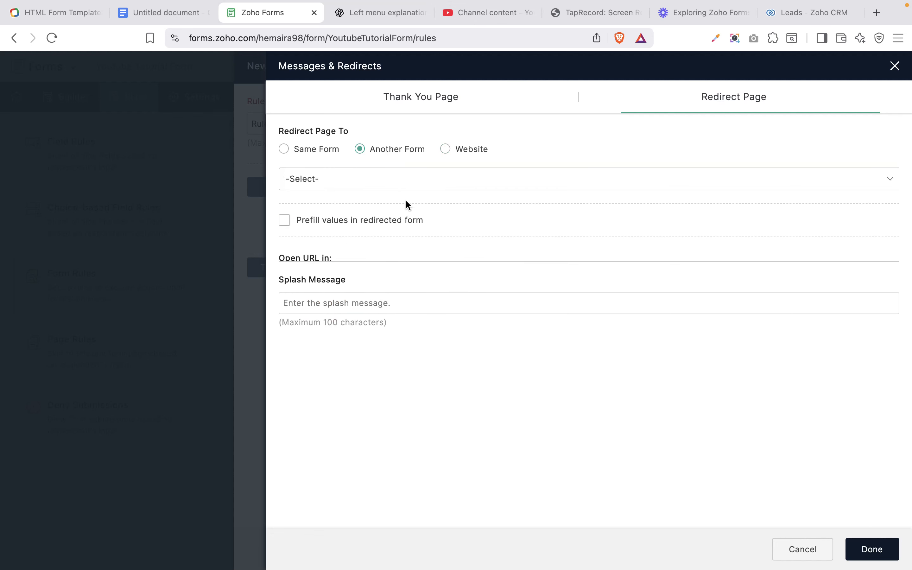
click(436, 187)
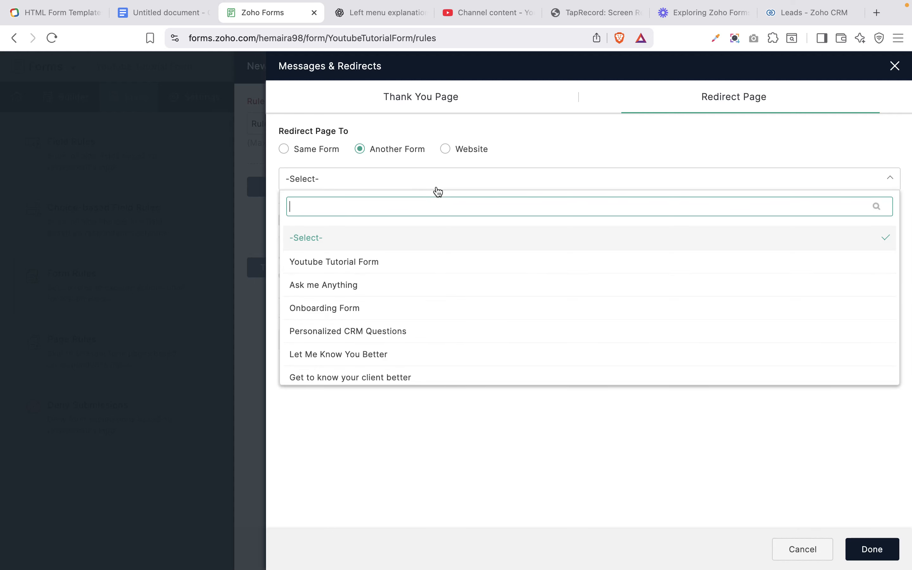
click(434, 330)
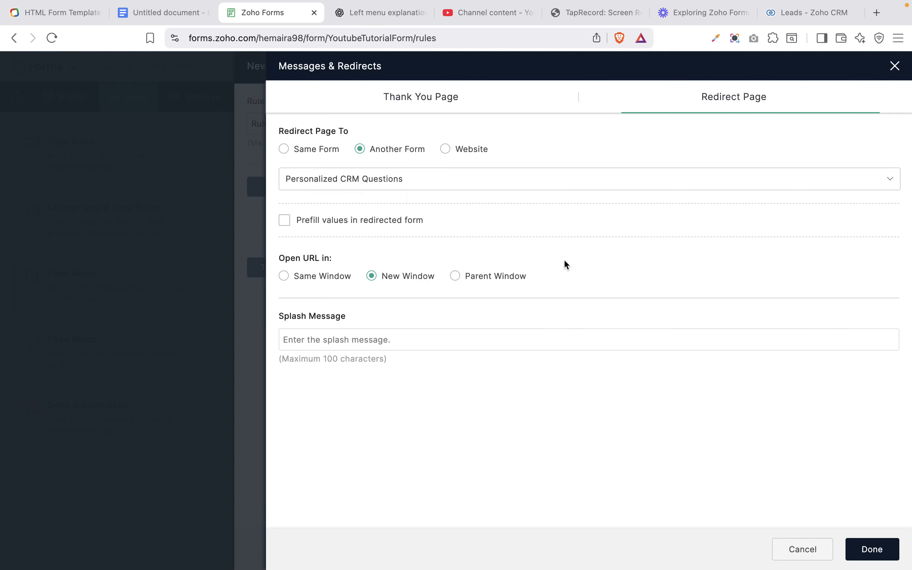
click(872, 546)
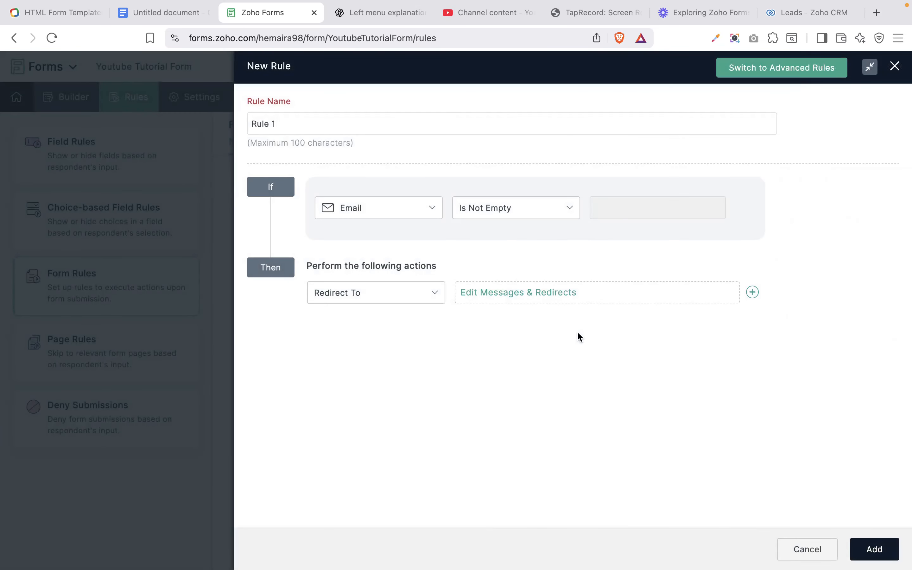
click(874, 549)
Step: Start a second form rule with the condition that "CRM you currently use" Is Pipedrive
click(835, 130)
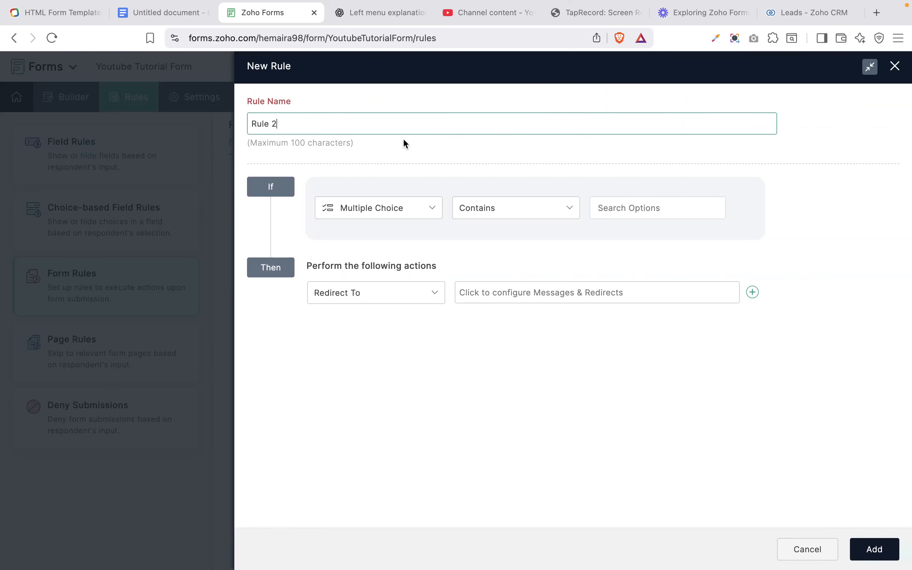
click(402, 208)
scroll(405, 403, down, 7)
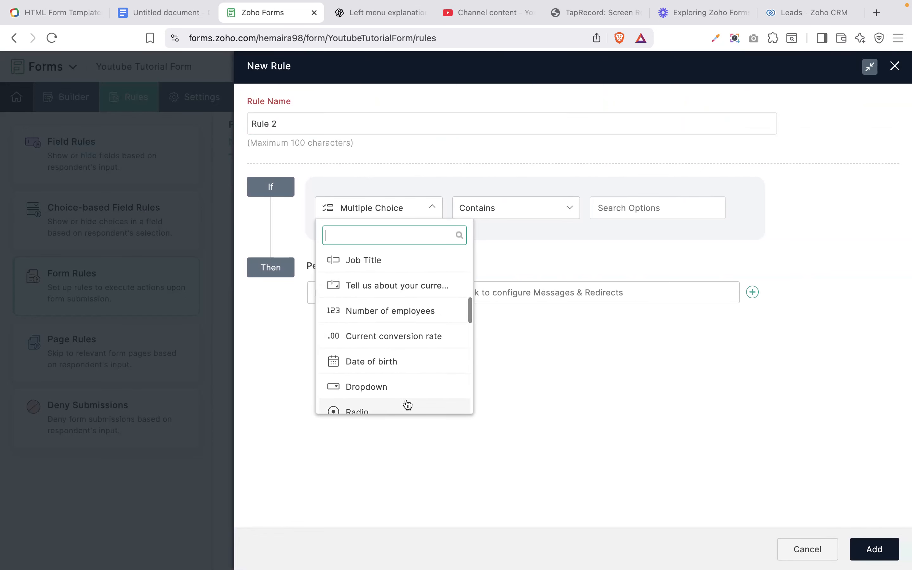
scroll(409, 404, down, 5)
scroll(409, 404, down, 3)
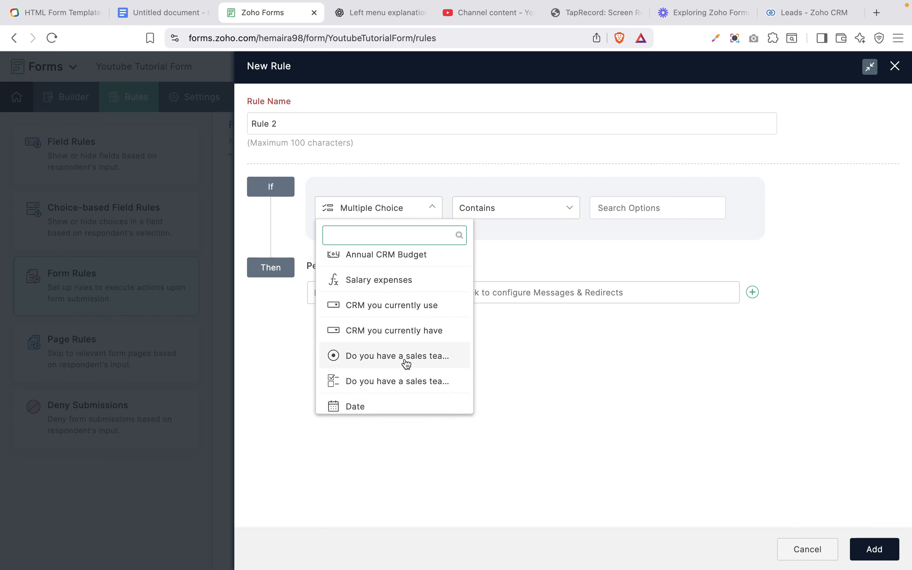
click(417, 304)
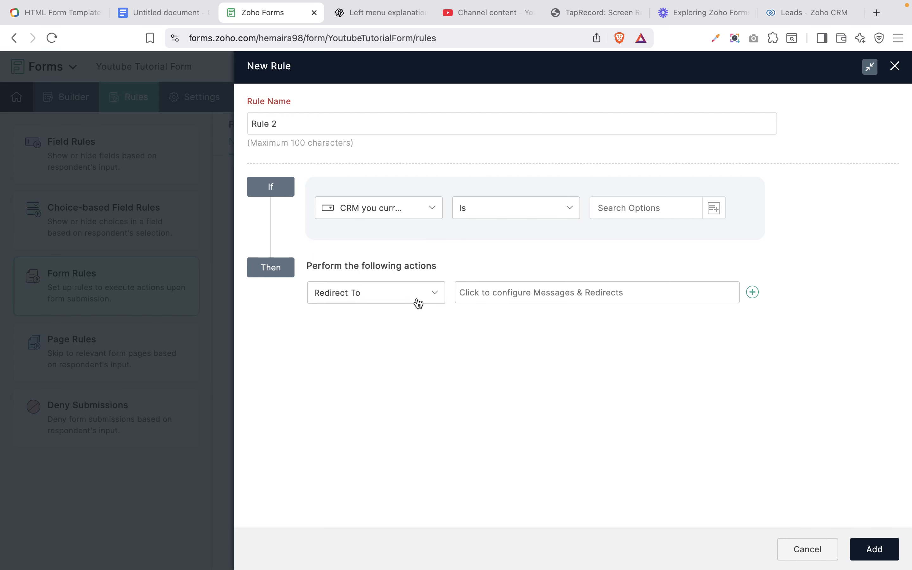
click(612, 207)
click(634, 273)
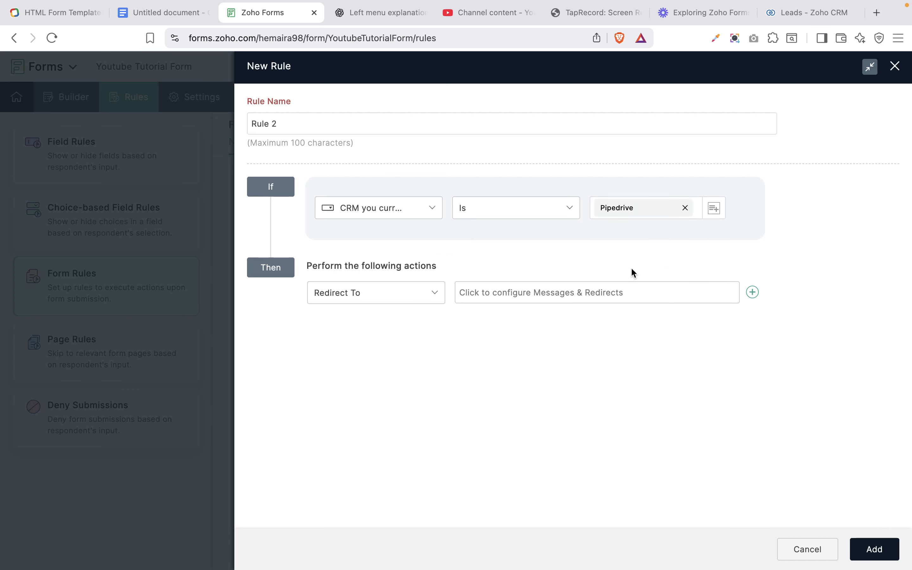
Step: Try Send Email as the second rule's action and look at its email notification settings
click(383, 298)
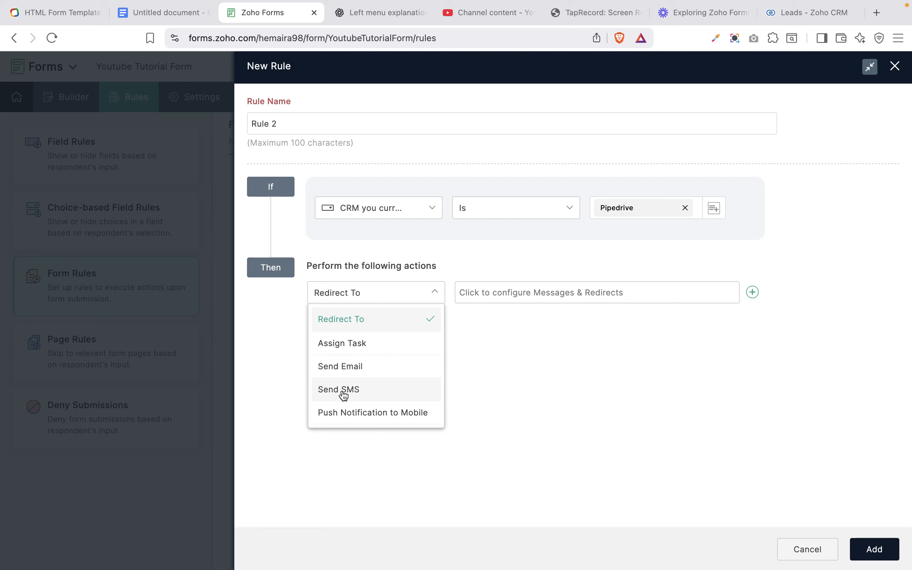
click(350, 368)
click(551, 289)
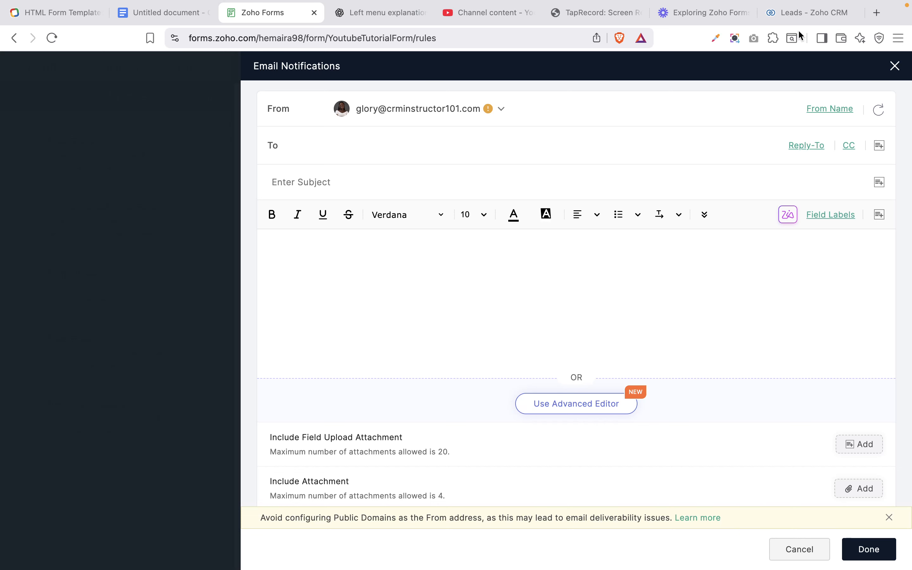
click(895, 67)
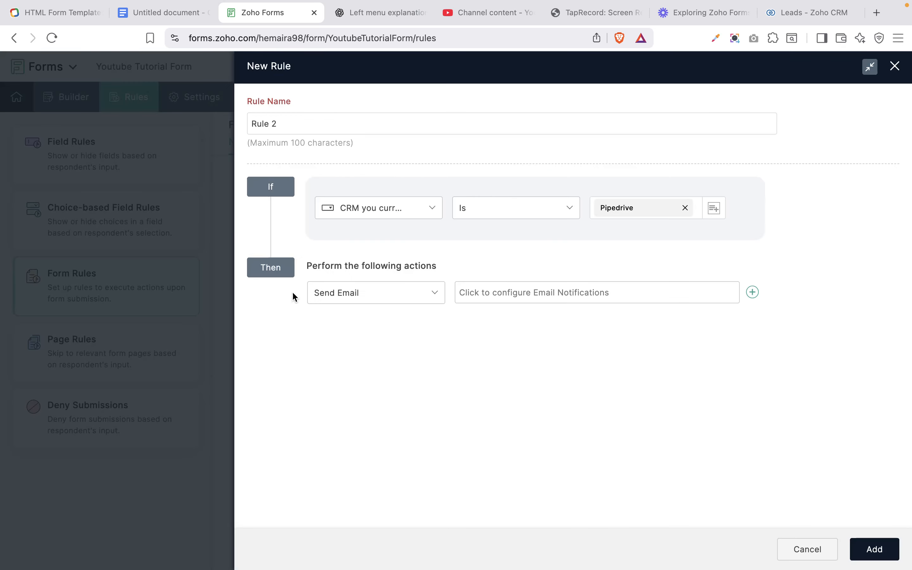
Step: Set the second rule's action to Assign Task, choose the account user as assignee, and add the rule
click(341, 295)
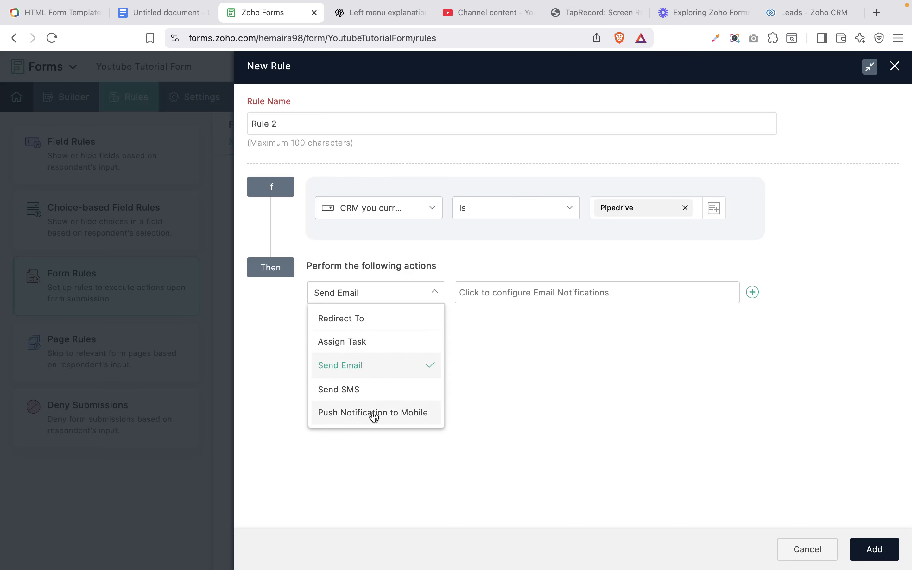
click(354, 348)
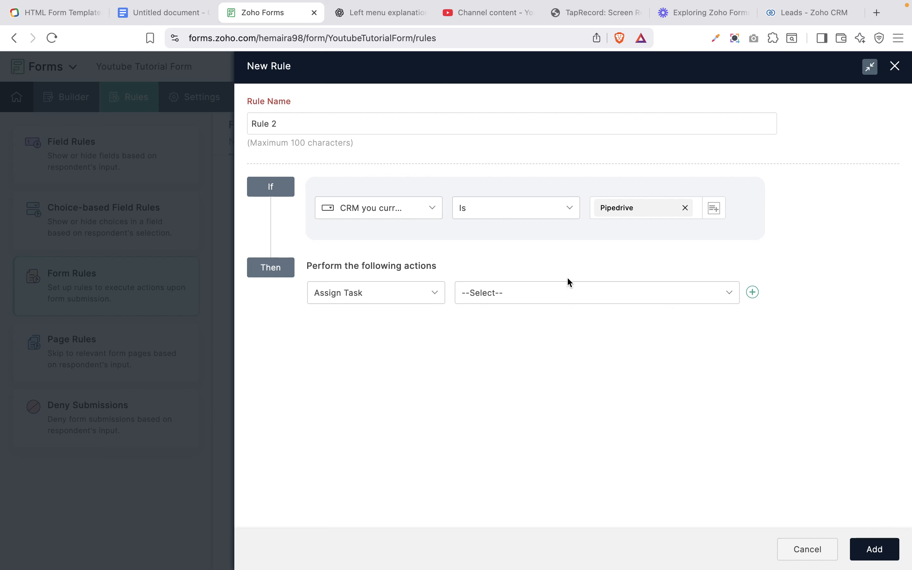
click(636, 292)
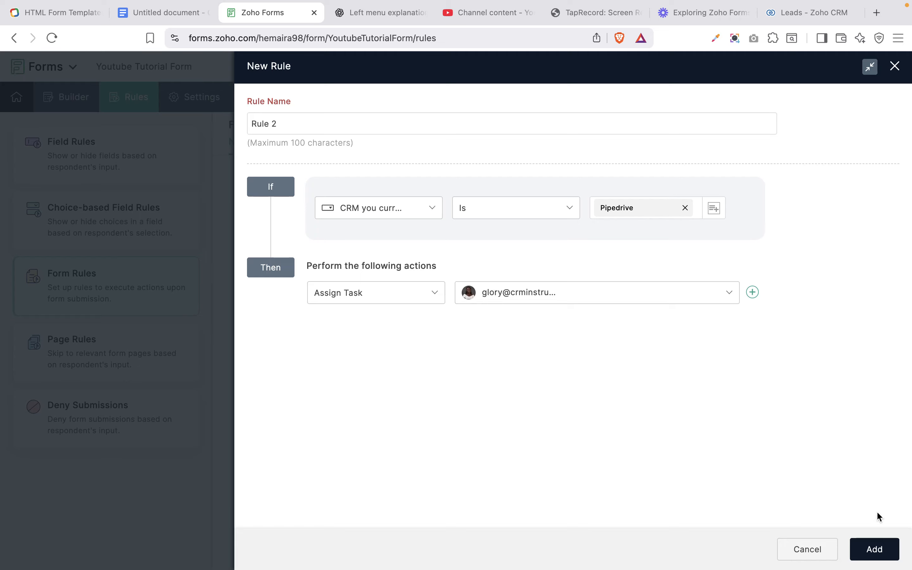
click(881, 547)
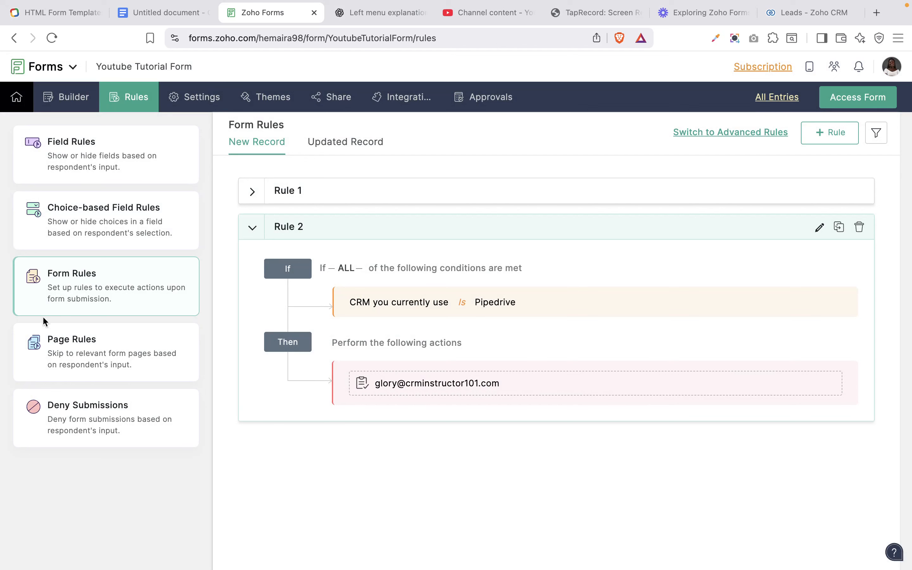
Step: Check the Page Rules section and insert a page break in the form above "Tell us about your current sales challenges"
click(84, 358)
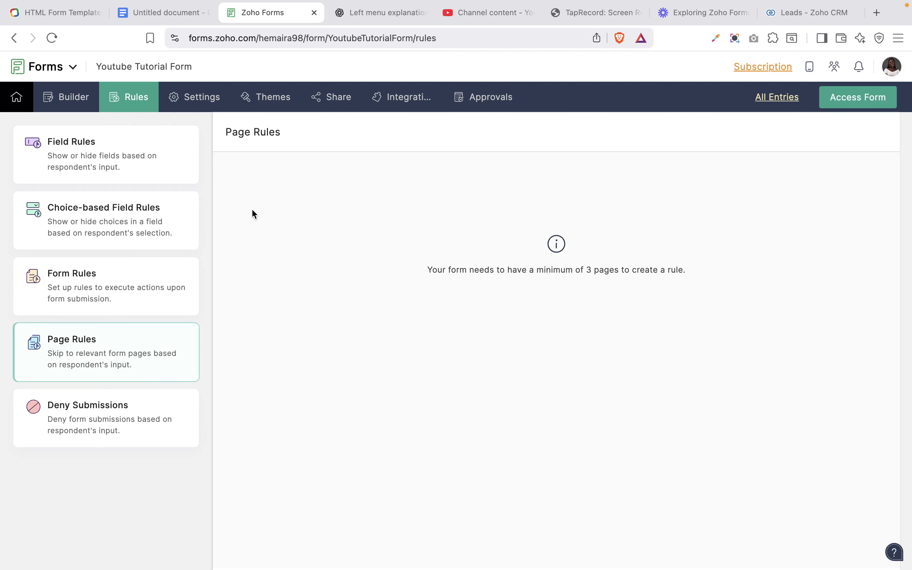
click(65, 98)
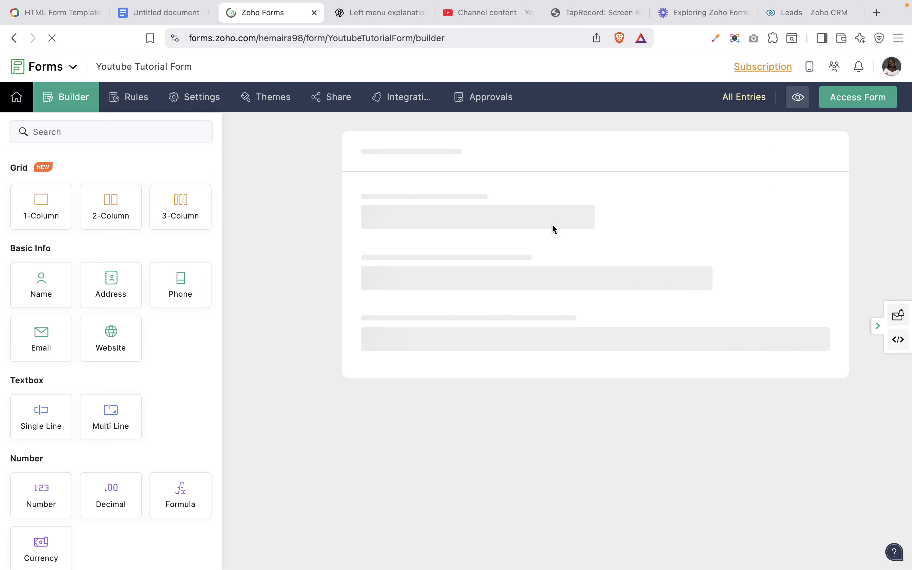
scroll(556, 368, down, 10)
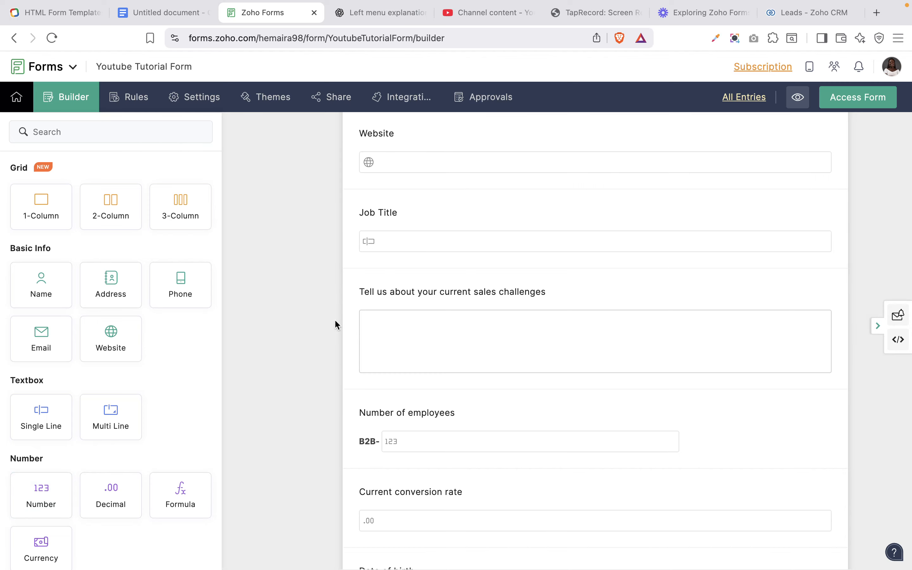
scroll(112, 465, down, 10)
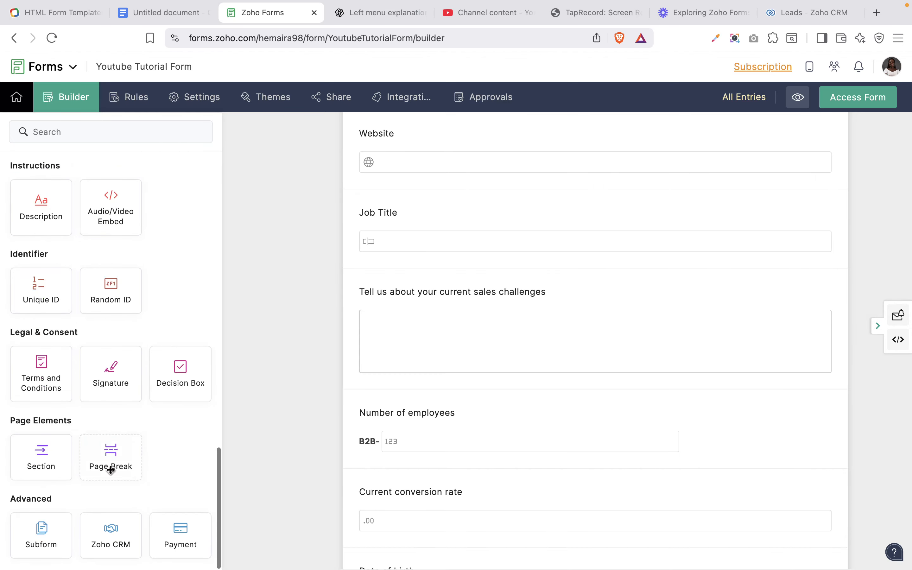
drag(113, 467, 444, 304)
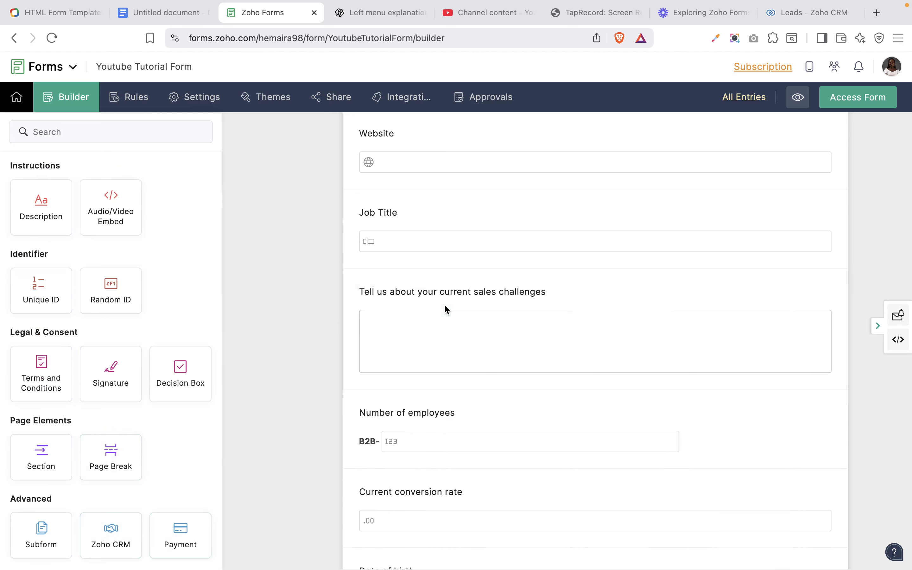
Step: Rename the form's second page as Personal Info and save the page properties
scroll(445, 307, down, 2)
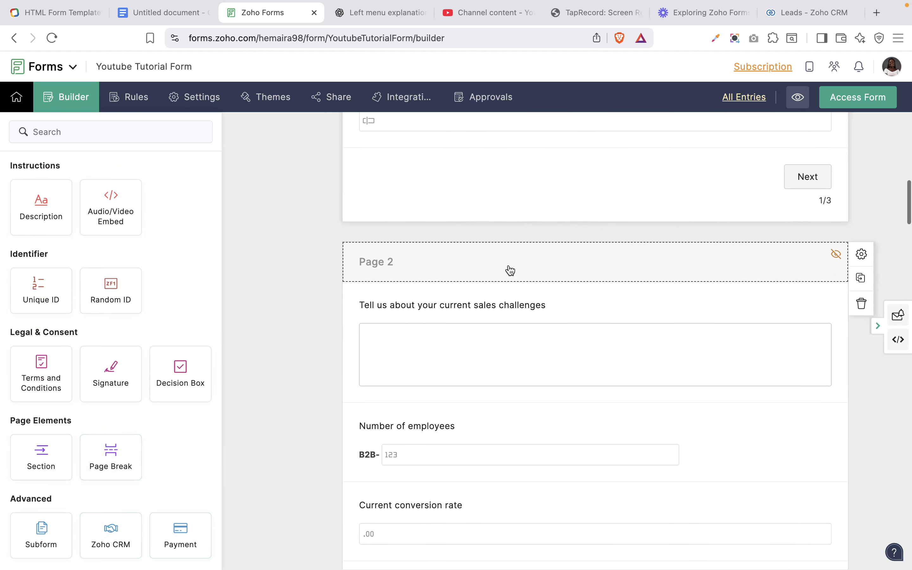
click(509, 269)
click(575, 159)
key(ctrl+a)
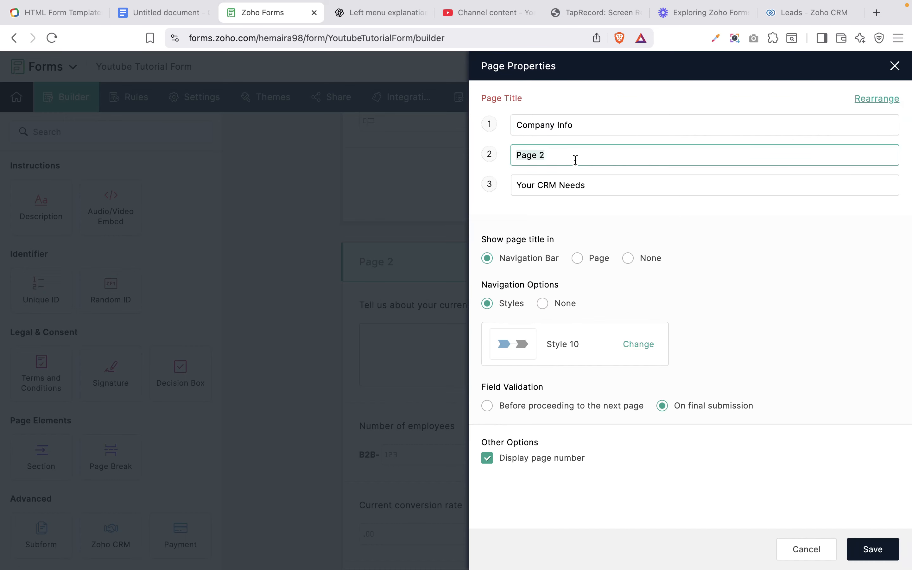
text(Personal)
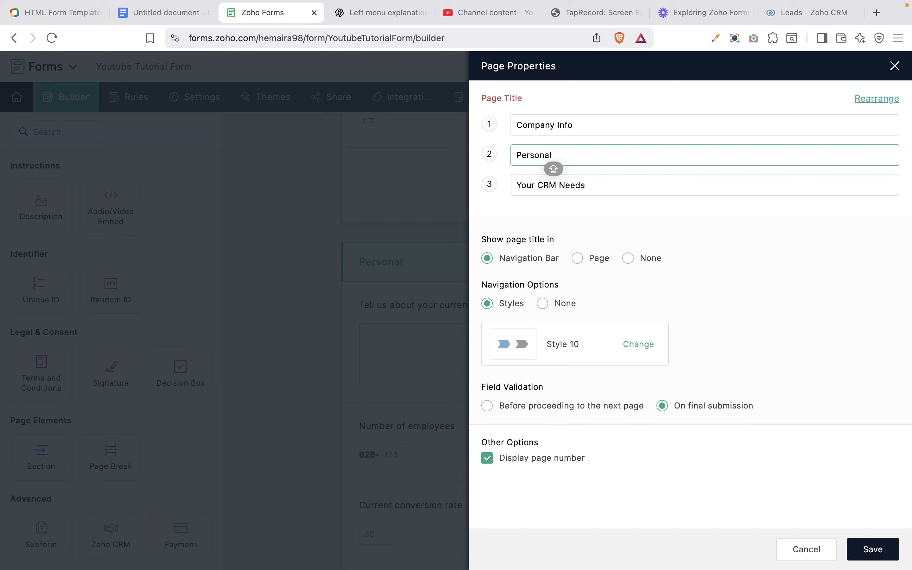
text( Info)
click(874, 553)
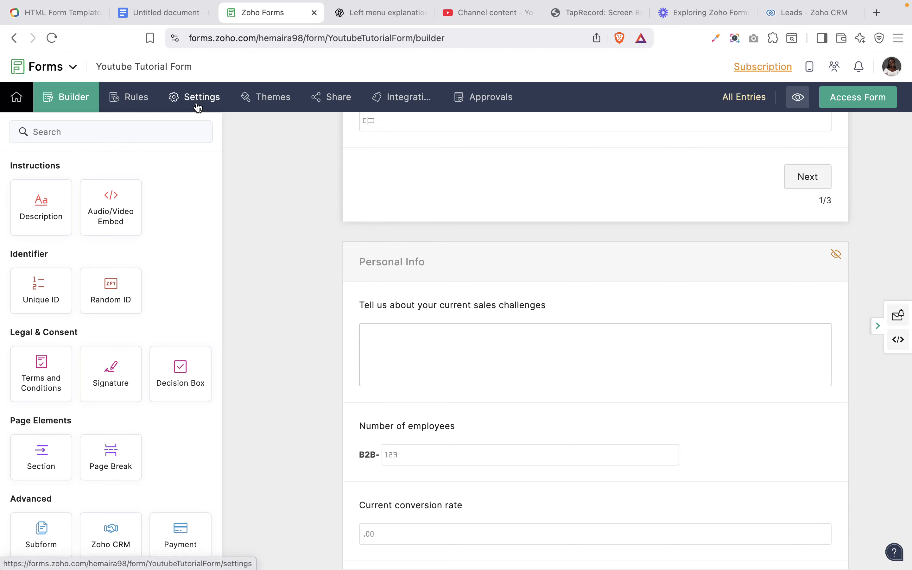
Step: Start configuring page rules for the Company Info page and add a blank skip rule to it
click(197, 105)
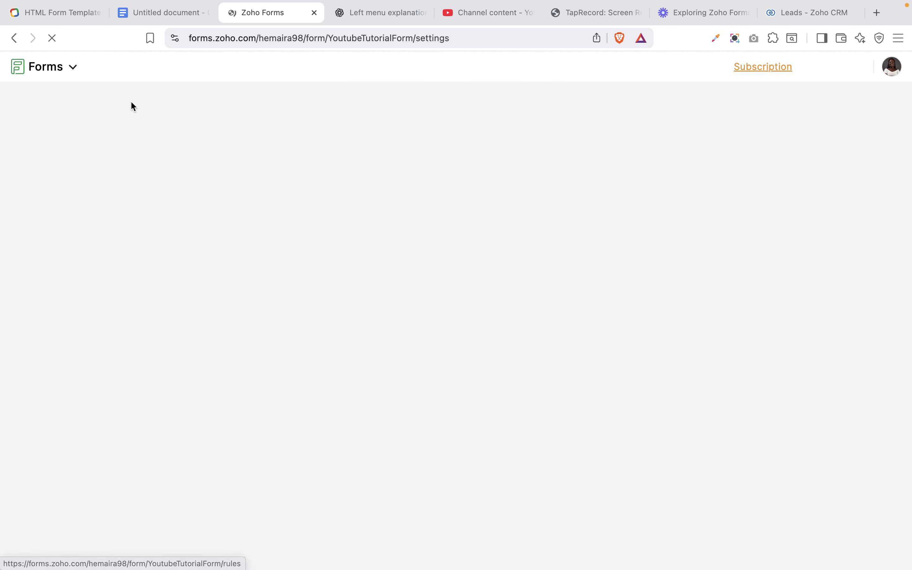
click(133, 107)
click(112, 352)
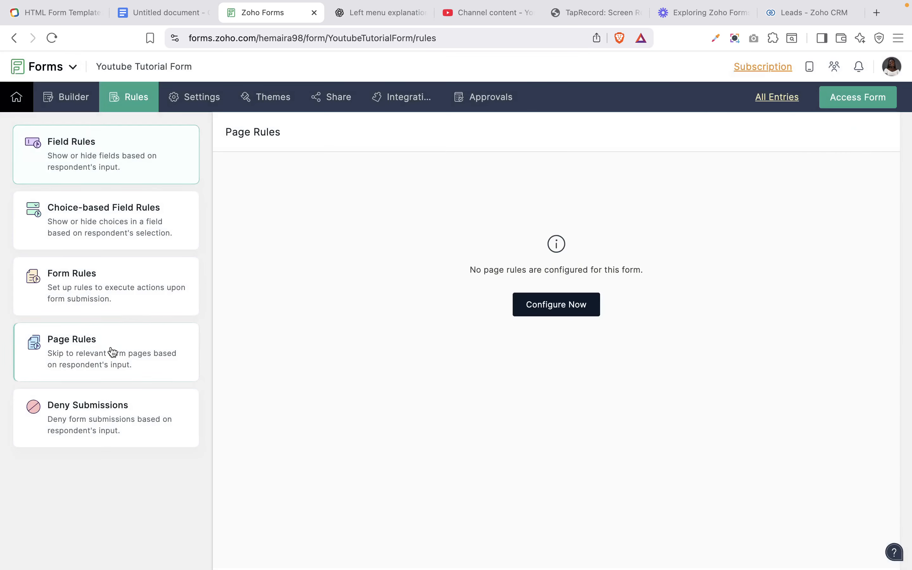
click(563, 306)
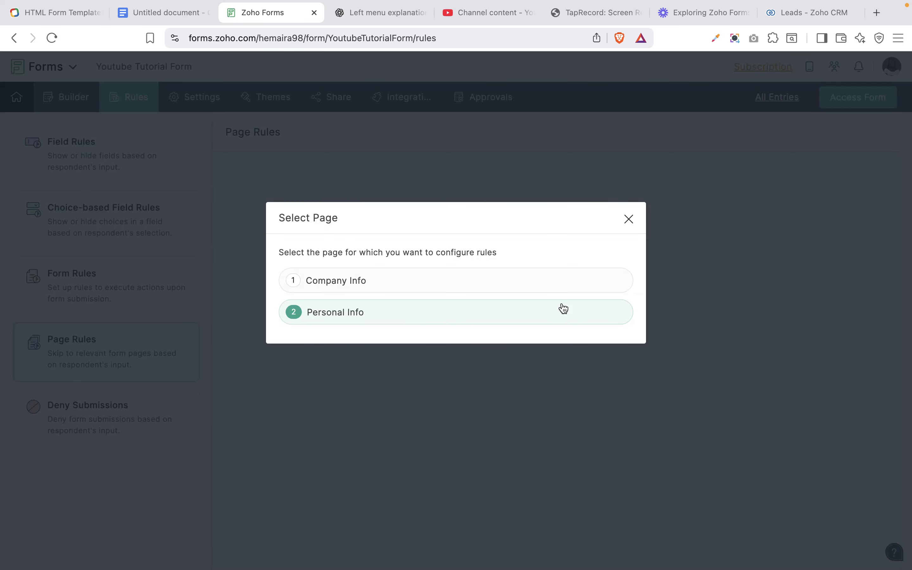
click(390, 287)
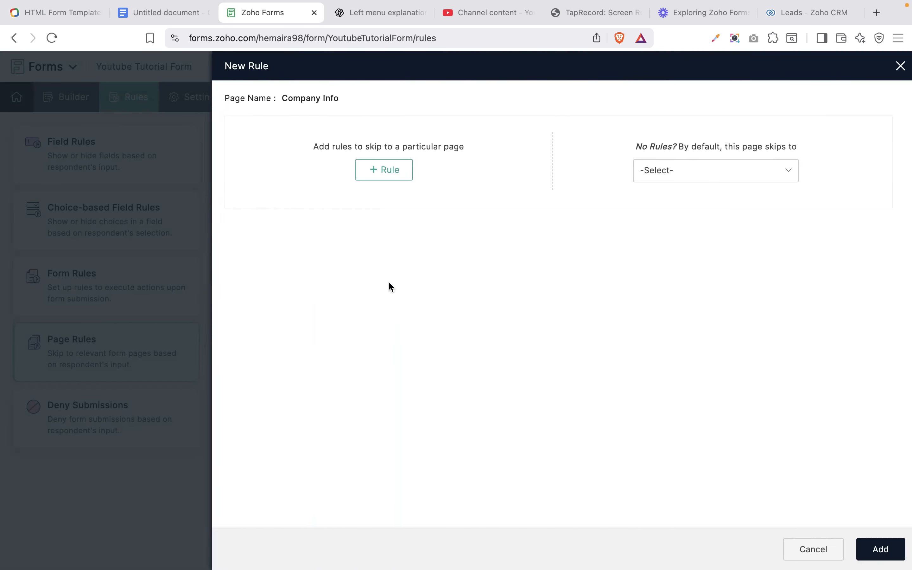
click(393, 172)
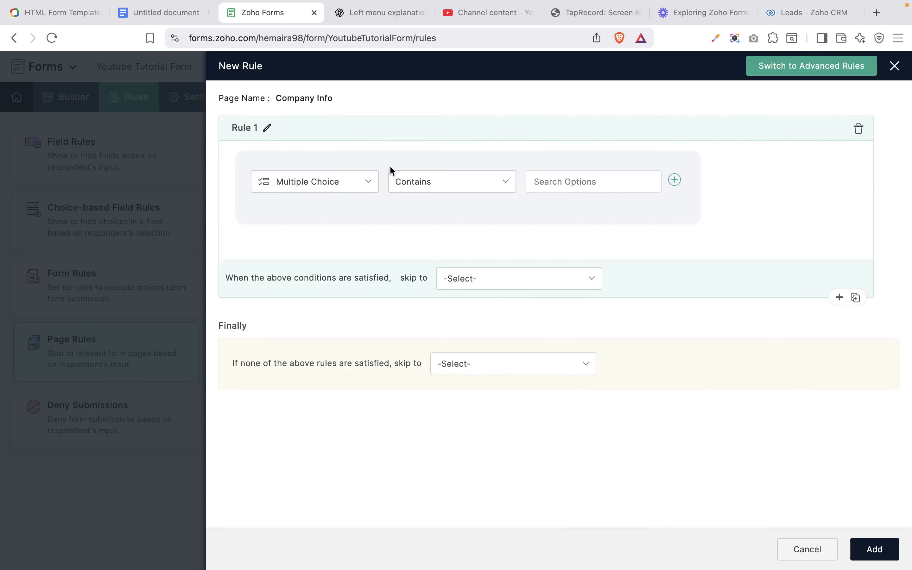
Step: Set the Company Info page rule's condition to Job Title contains Manager
click(350, 184)
scroll(359, 320, down, 3)
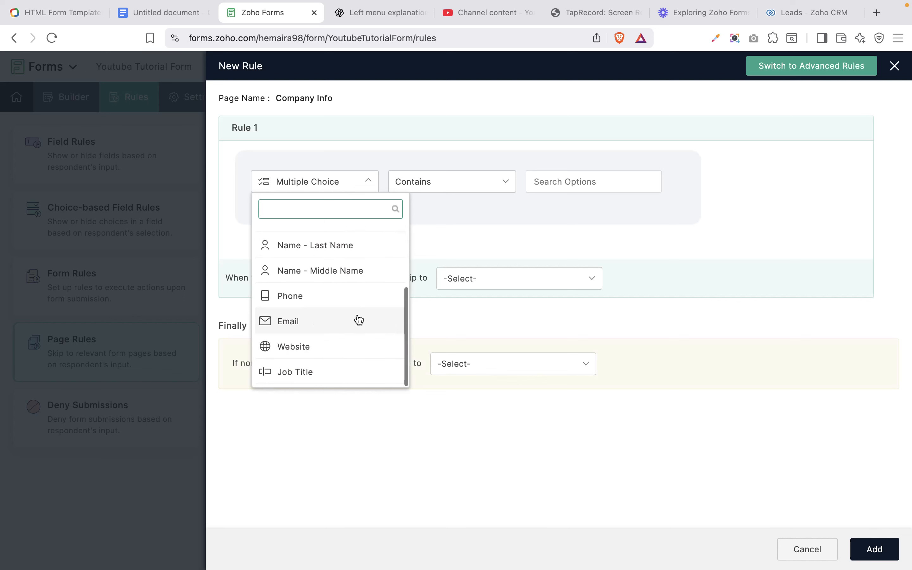
scroll(353, 334, up, 3)
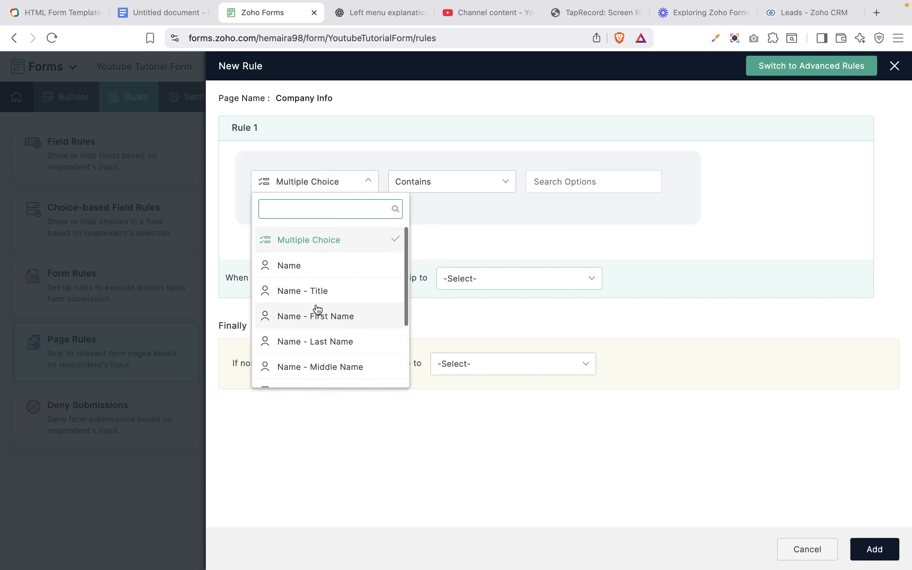
scroll(317, 309, down, 3)
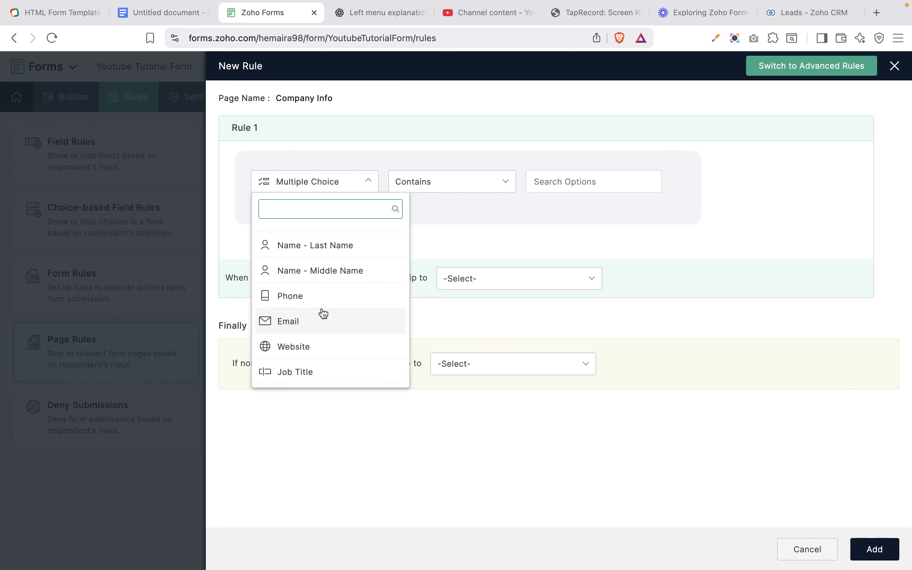
click(298, 377)
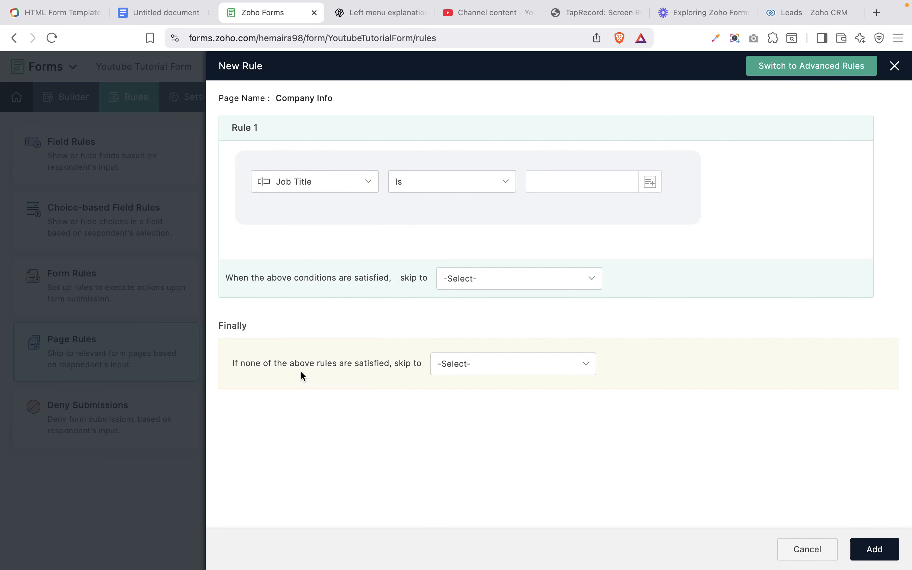
click(551, 184)
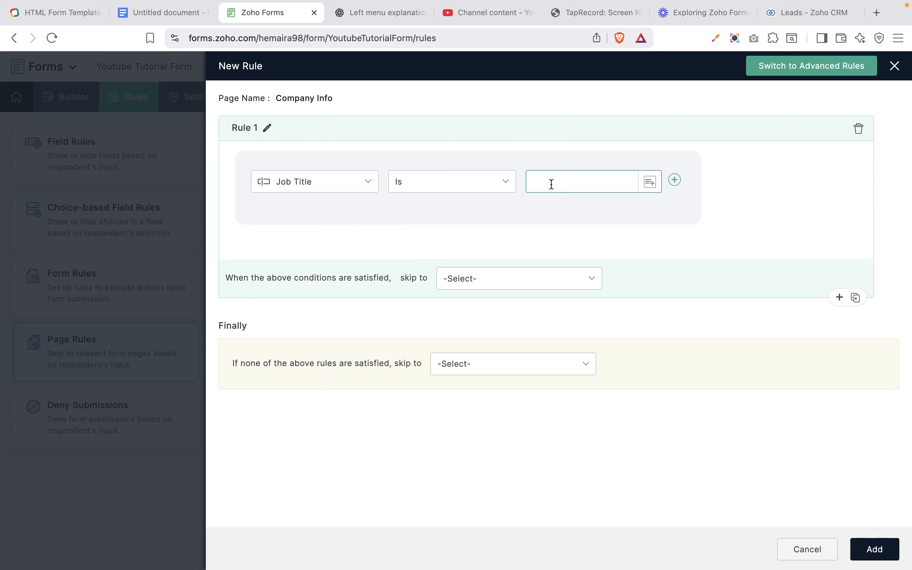
click(509, 186)
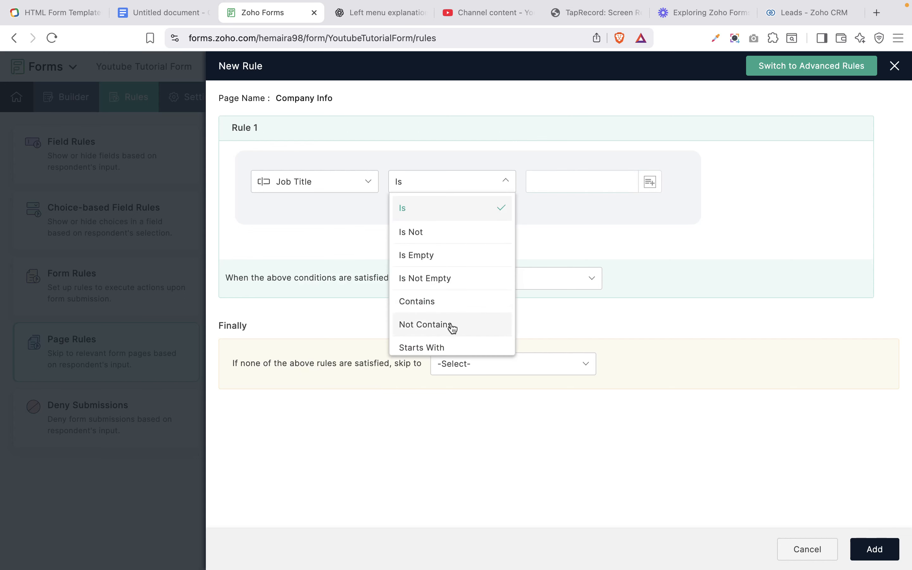
click(432, 308)
click(592, 177)
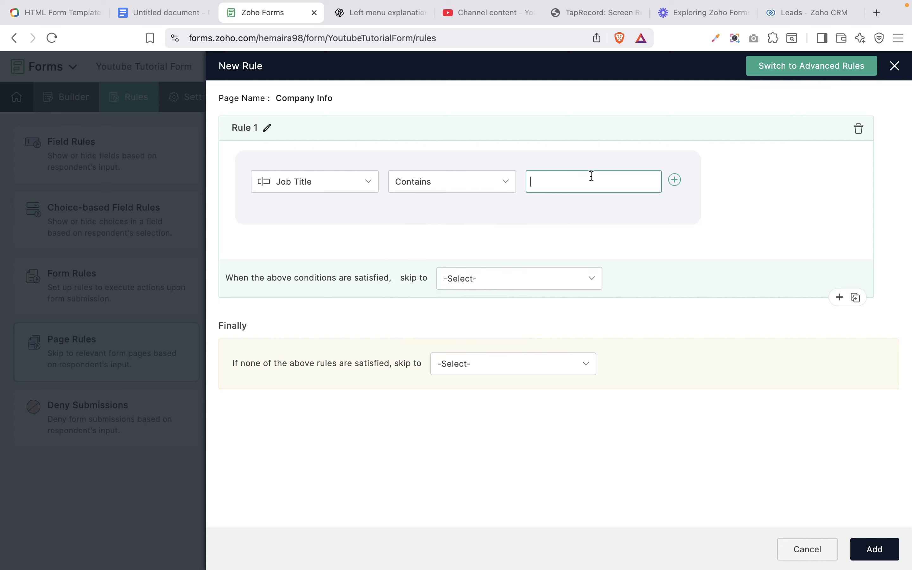
text(Manager)
Step: Skip to Your CRM Needs when the condition is met, otherwise to Personal Info, and add the page rule
click(520, 278)
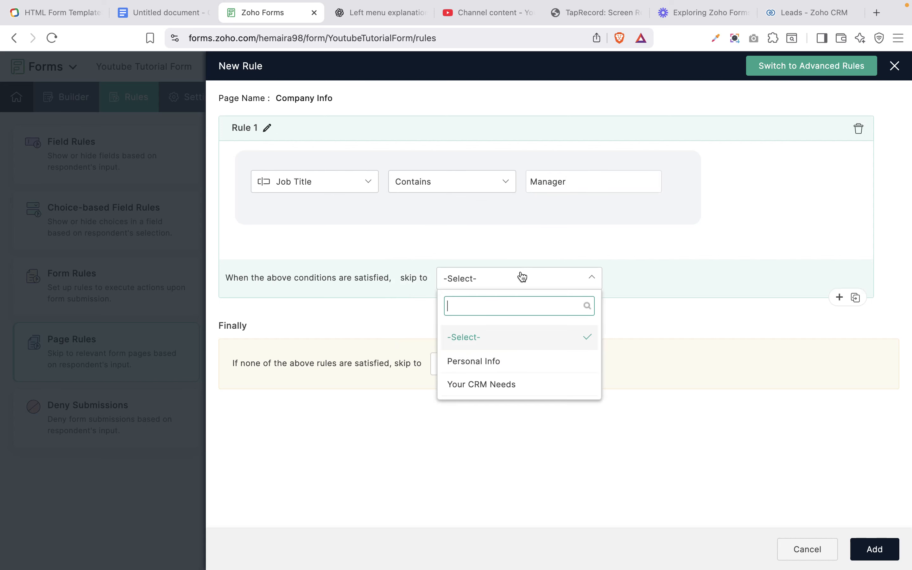
click(500, 384)
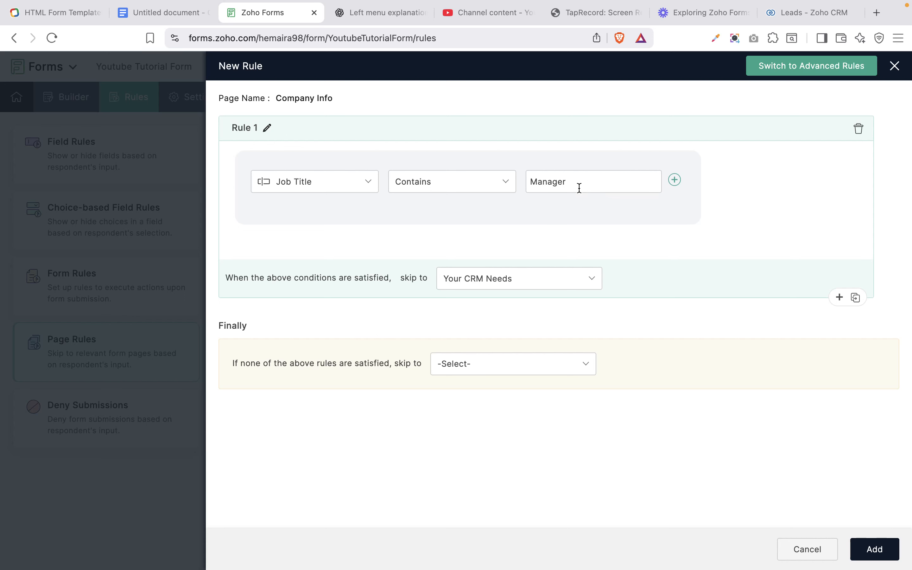
click(504, 364)
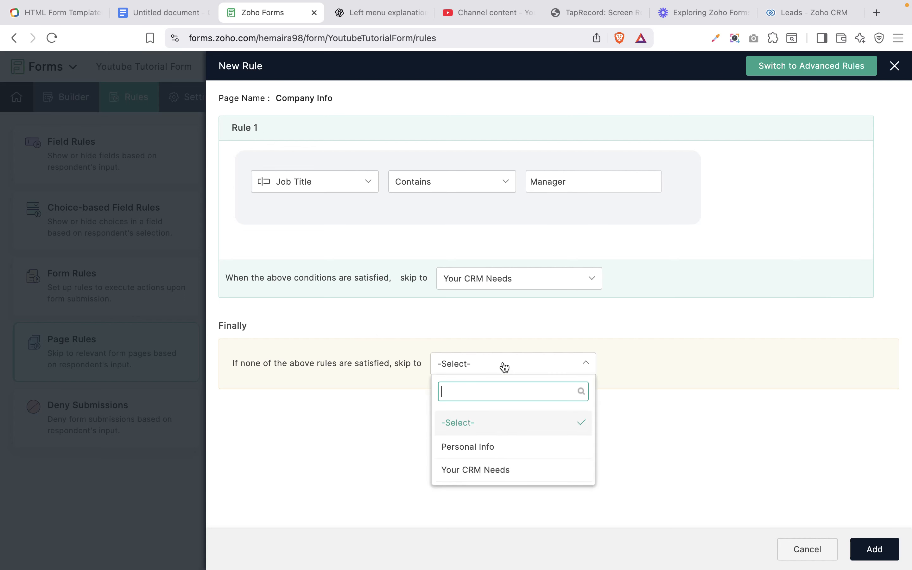
click(474, 446)
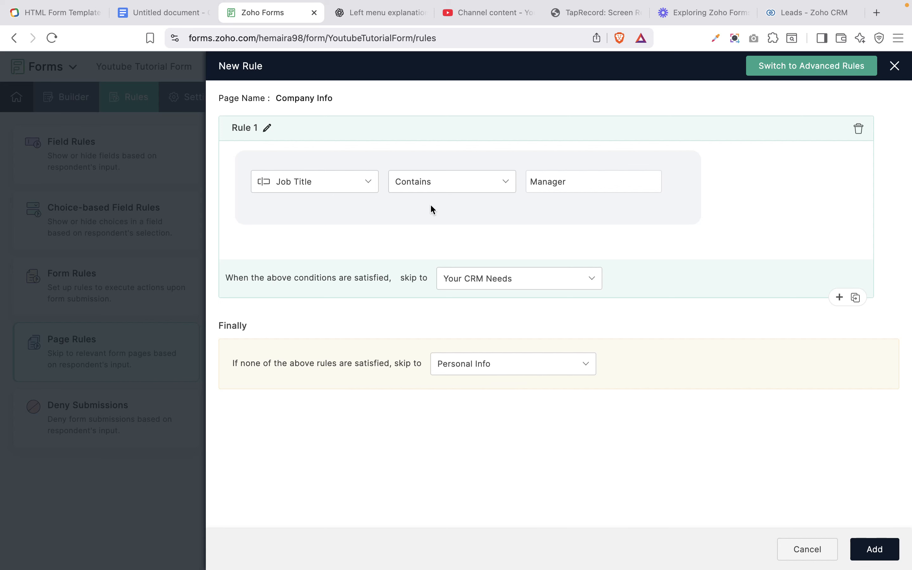
click(340, 186)
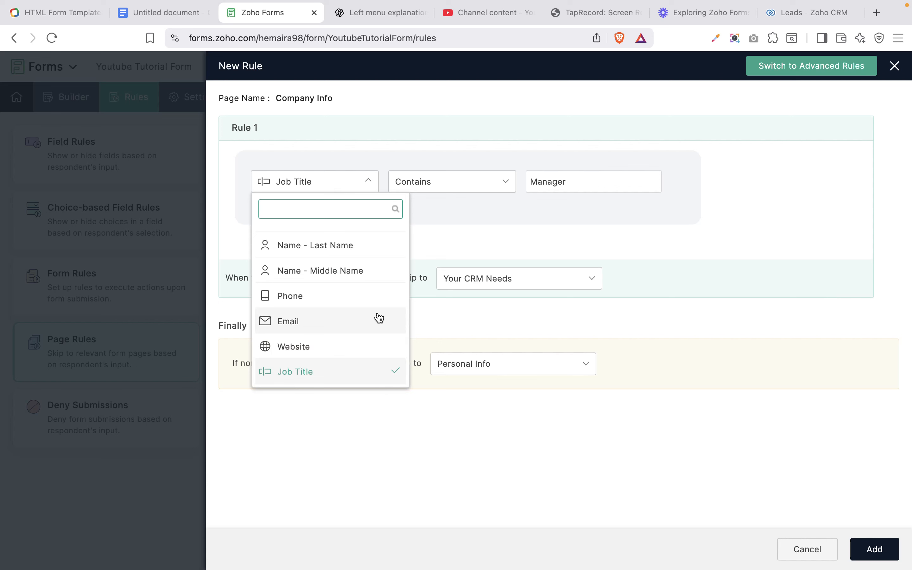
click(462, 233)
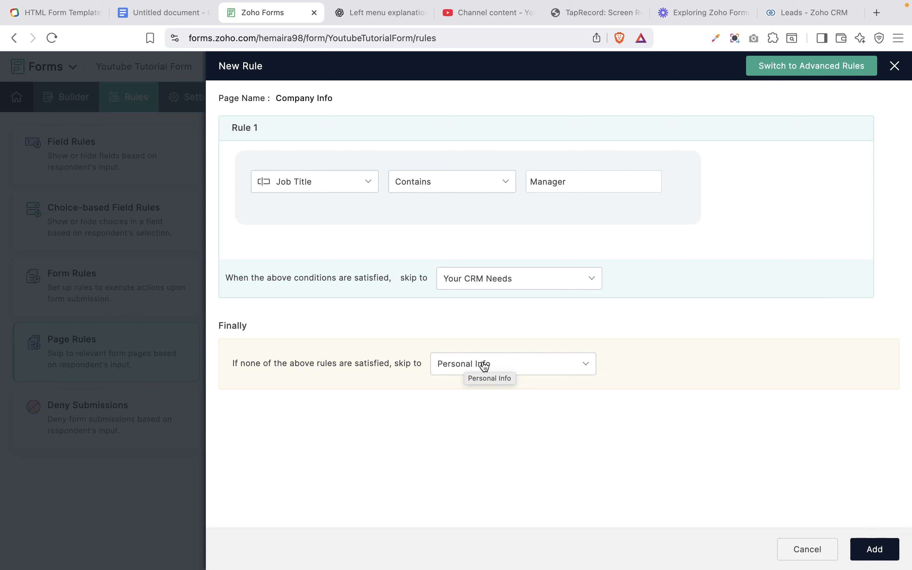
click(880, 546)
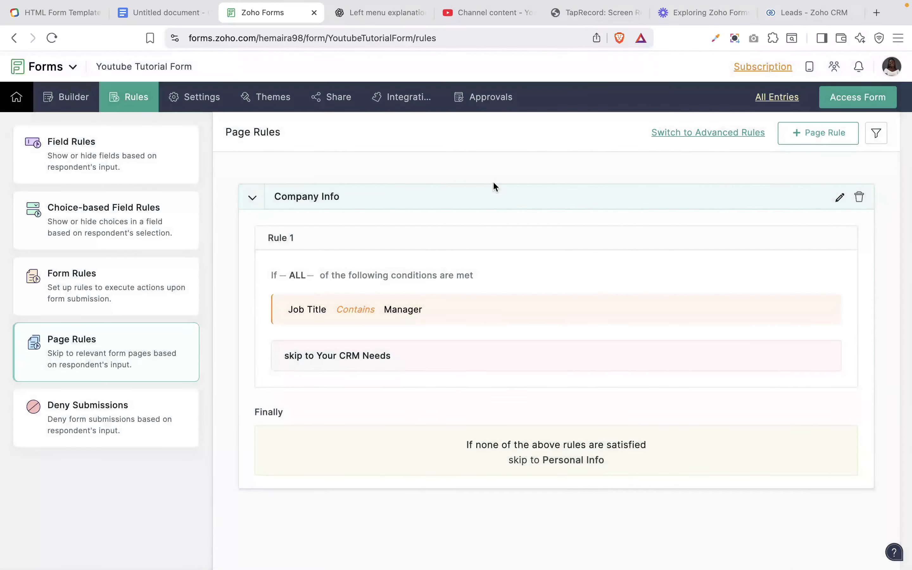
Step: Start a Deny Submissions rule with the condition that "CRM you currently use" is Pipedrive
click(95, 418)
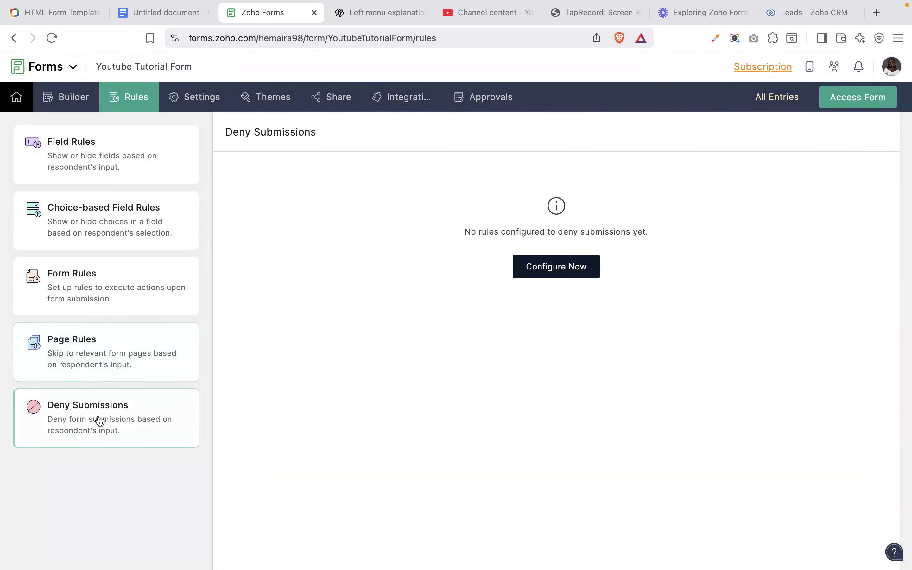
click(566, 266)
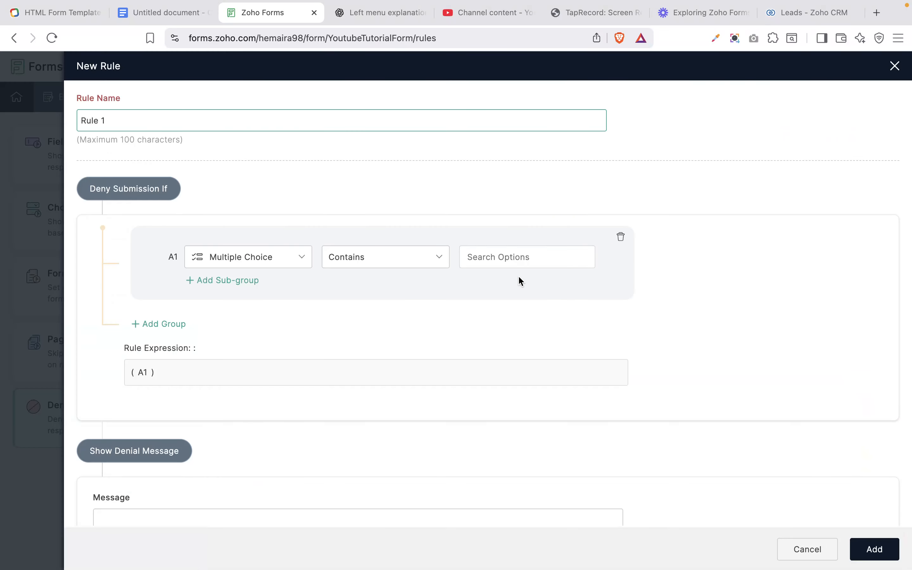
click(206, 266)
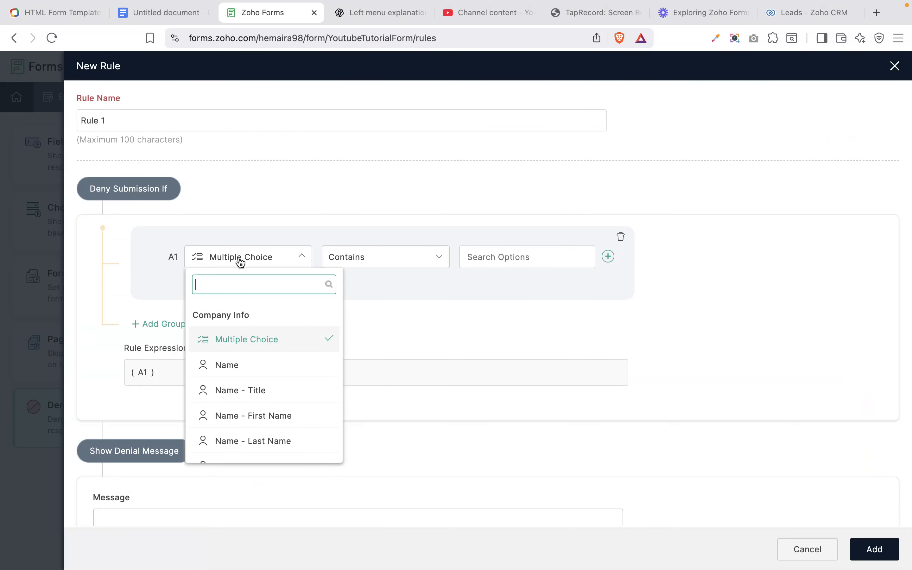
scroll(270, 346, down, 5)
scroll(272, 348, down, 1)
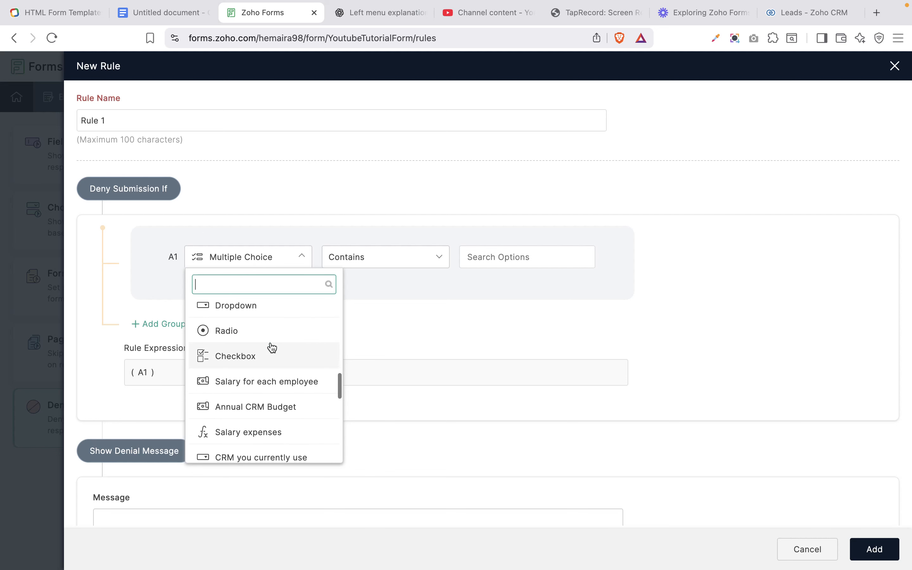
scroll(272, 348, down, 2)
scroll(272, 348, down, 2)
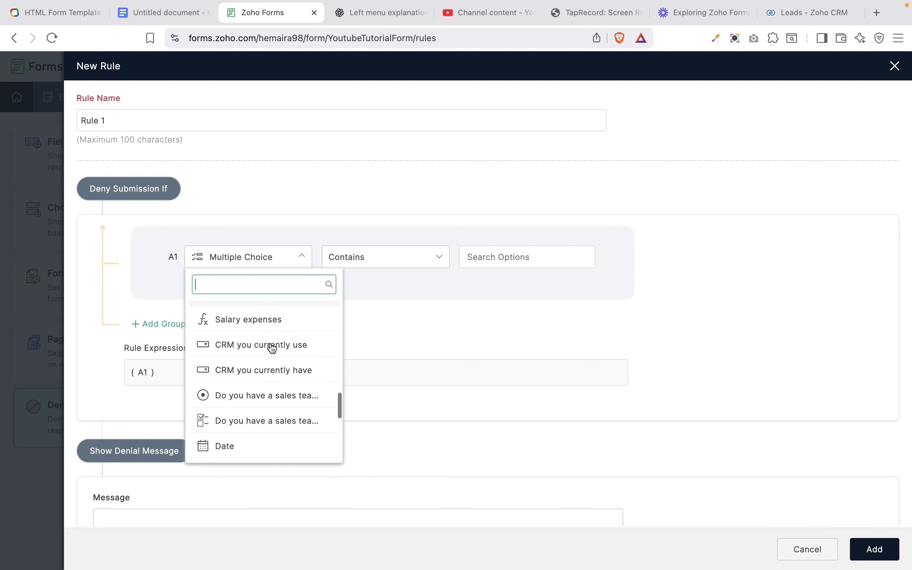
click(270, 344)
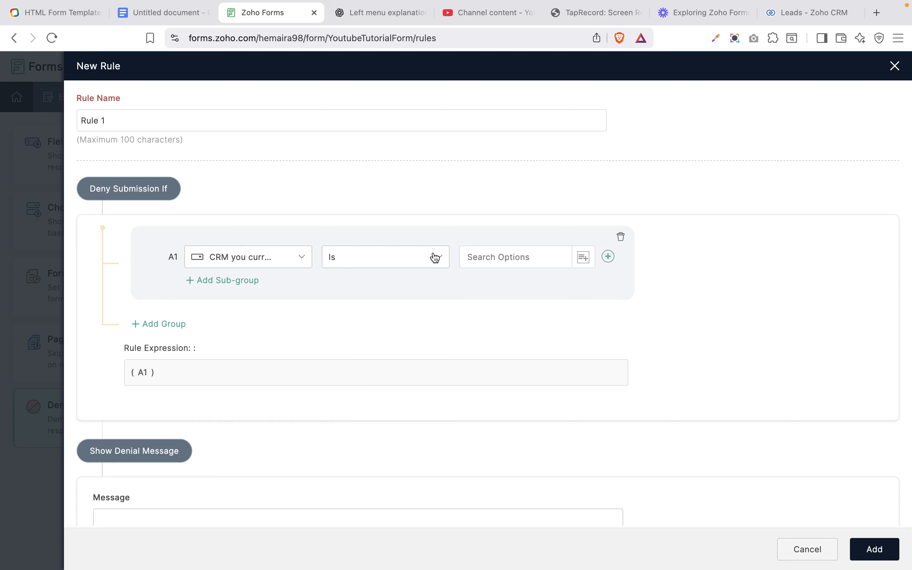
click(505, 250)
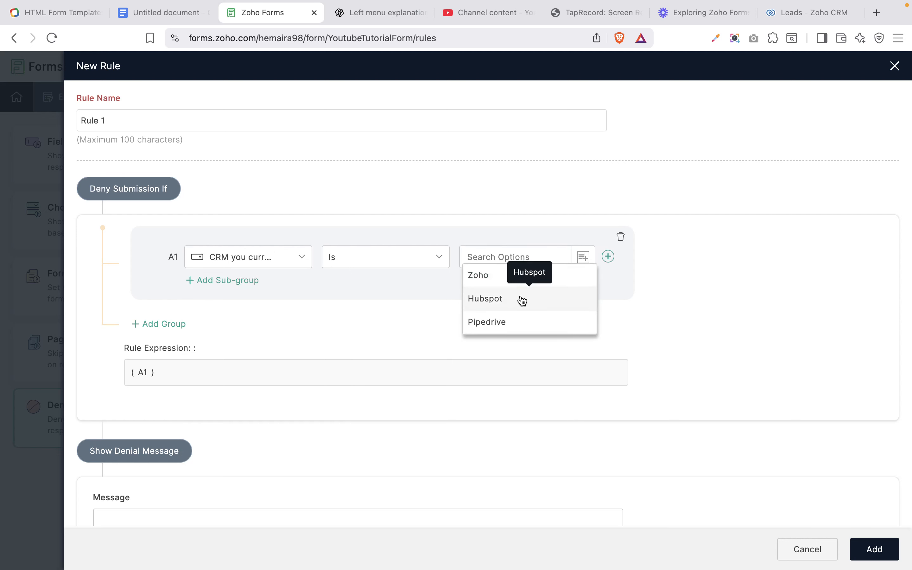
click(523, 300)
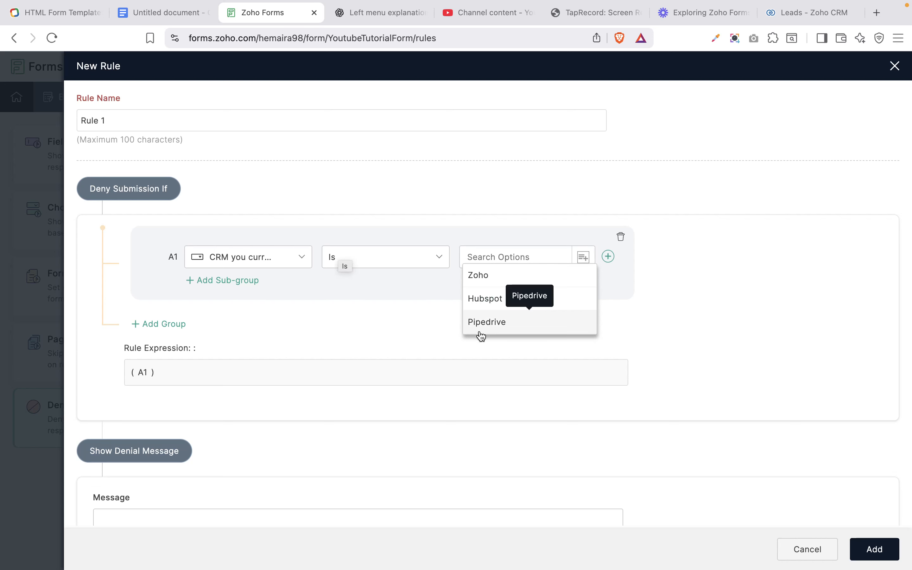
click(491, 323)
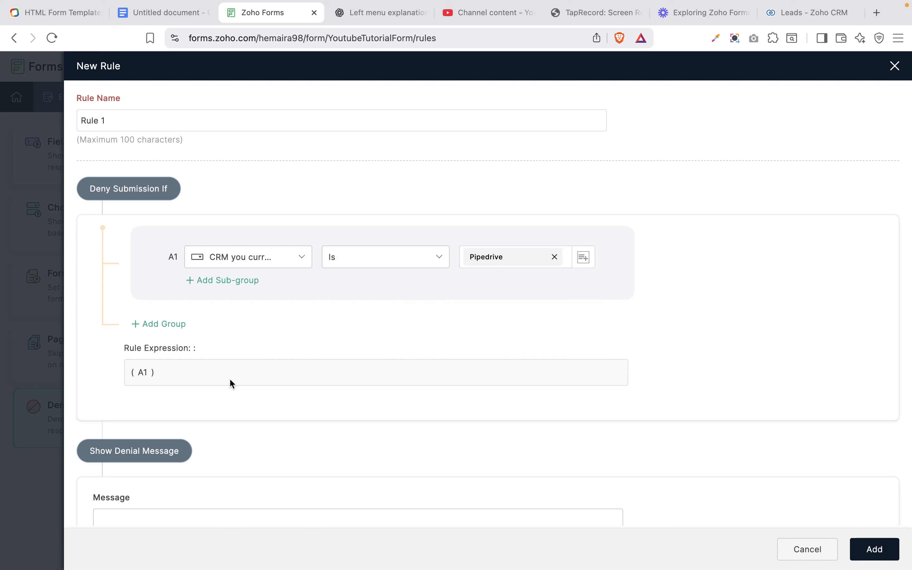
Step: Enter "Sorry we do not work with Pipedrive" as the rule's denial message
scroll(229, 382, down, 3)
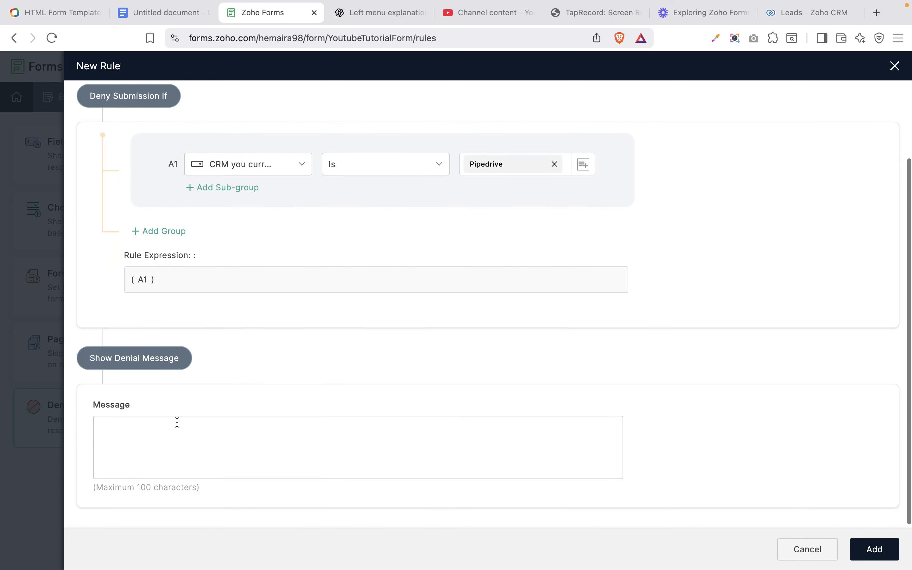
click(177, 429)
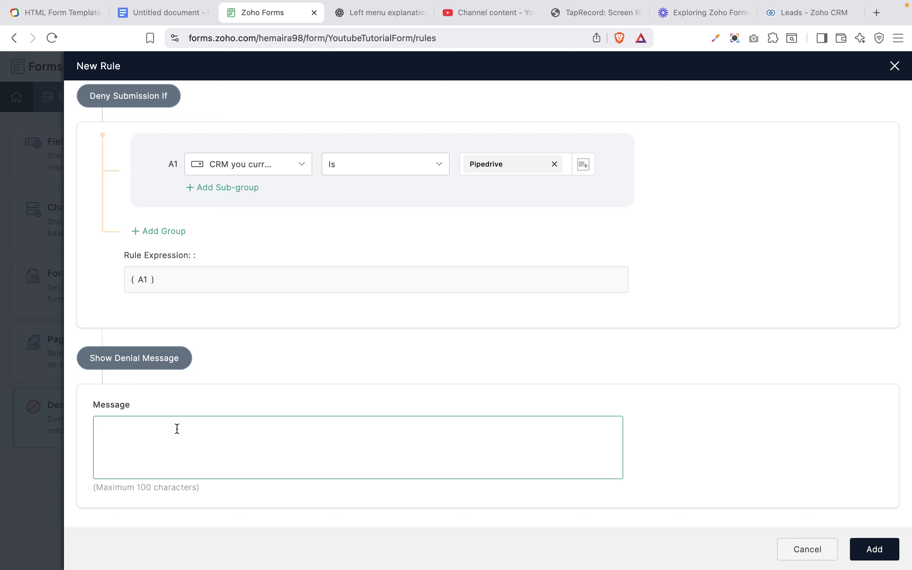
key(Caps_Lock)
text(Sorrry)
key(BackSpace)
key(BackSpace)
key(BackSpace)
text(y we do not work with)
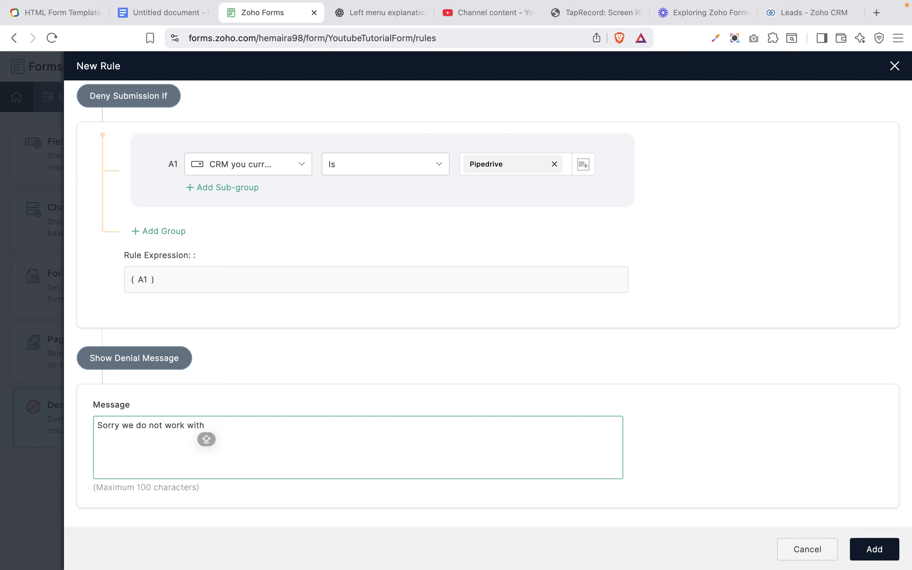
text( Pipedrive)
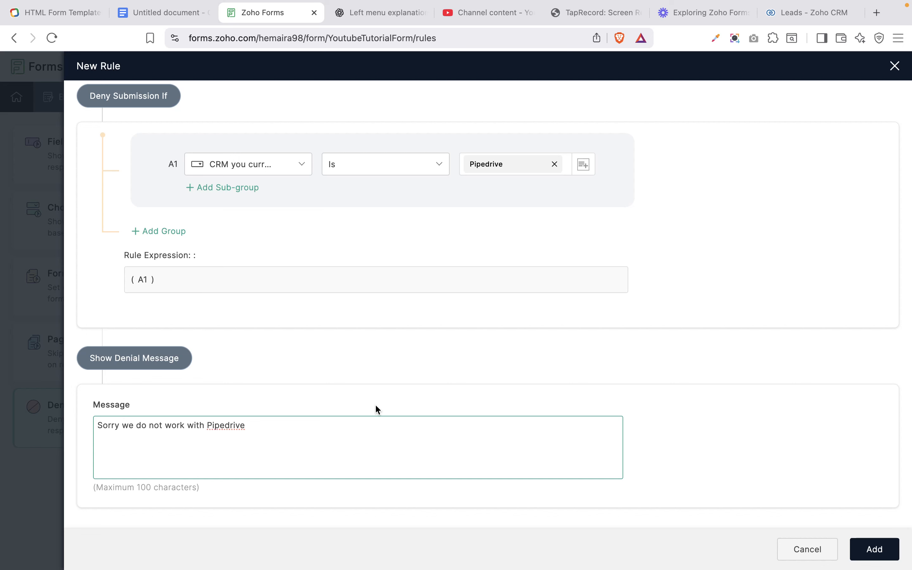
Step: Add a sub-group under the Pipedrive condition and join the two with OR
scroll(376, 405, up, 3)
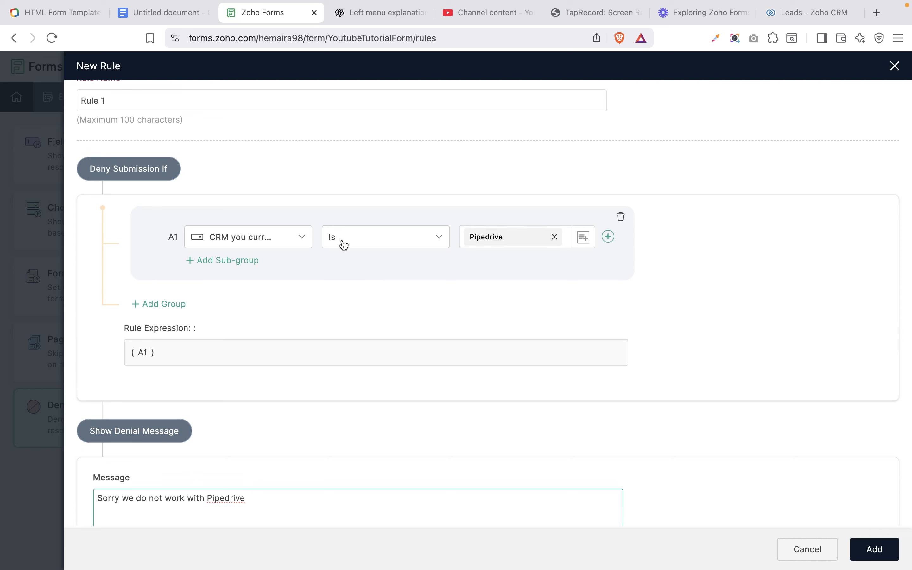
click(230, 261)
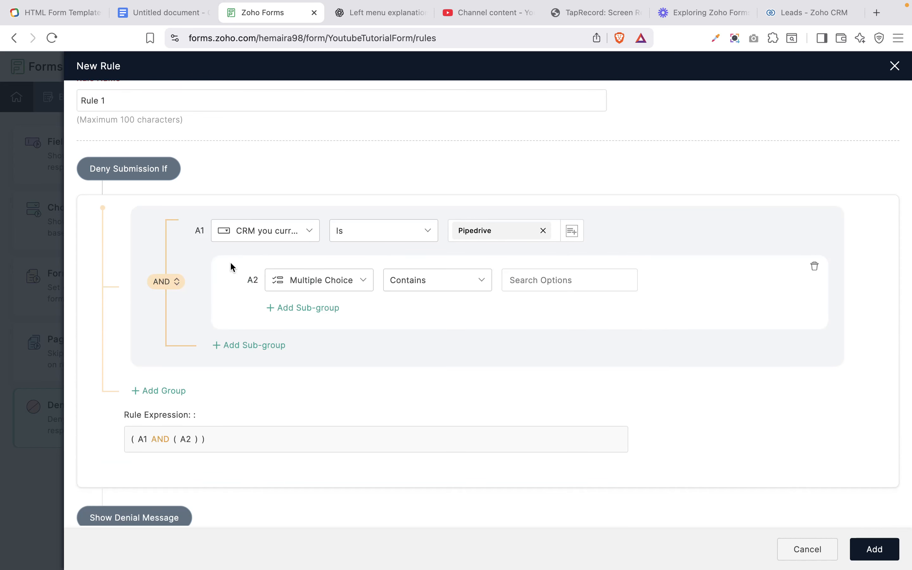
click(170, 282)
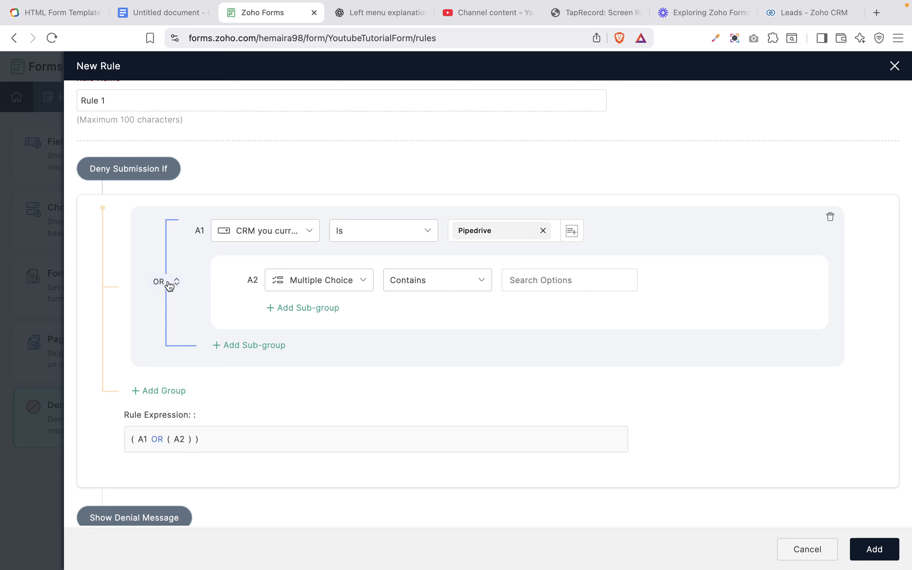
Step: Choose Number of employees as the field for the sub-group condition A2
click(354, 283)
scroll(373, 399, down, 3)
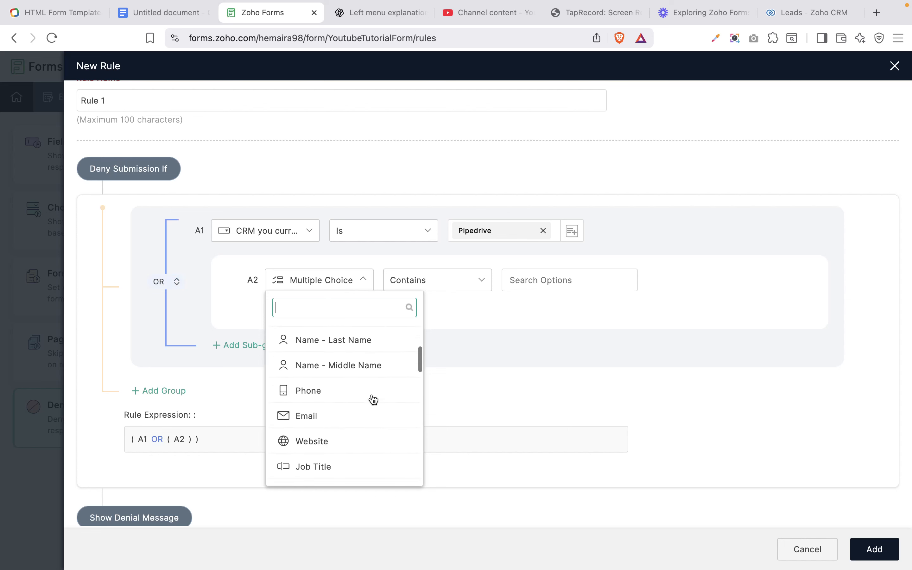
scroll(373, 399, down, 4)
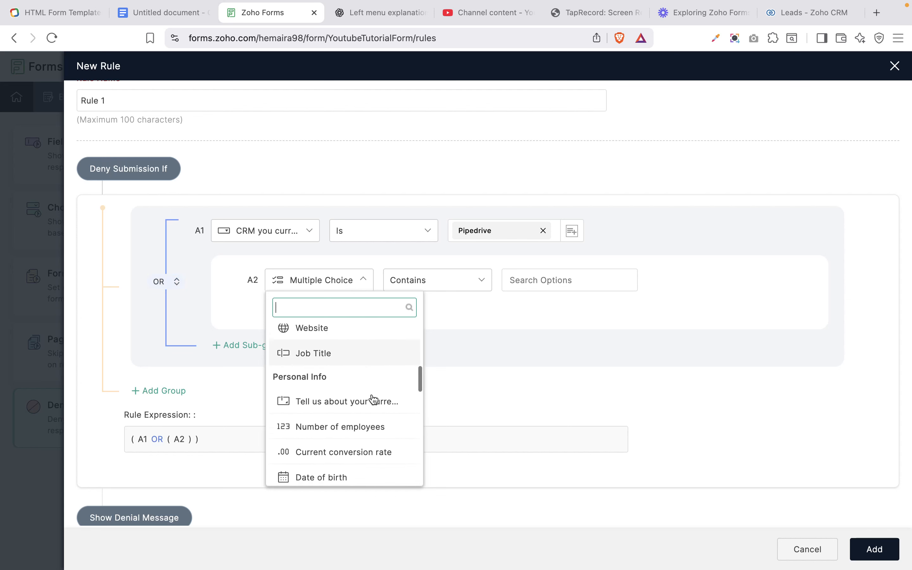
scroll(374, 399, down, 1)
scroll(374, 400, up, 1)
scroll(374, 400, down, 2)
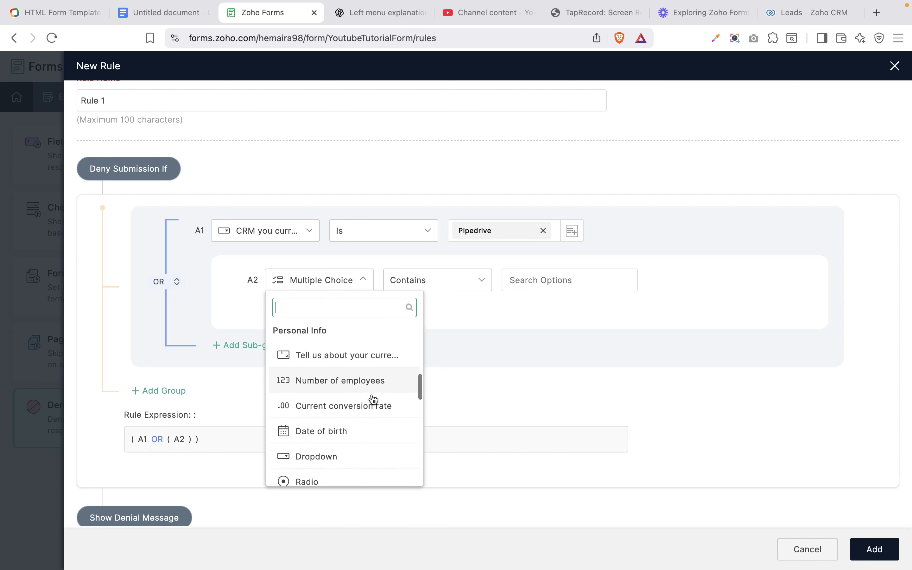
scroll(373, 401, down, 1)
click(346, 351)
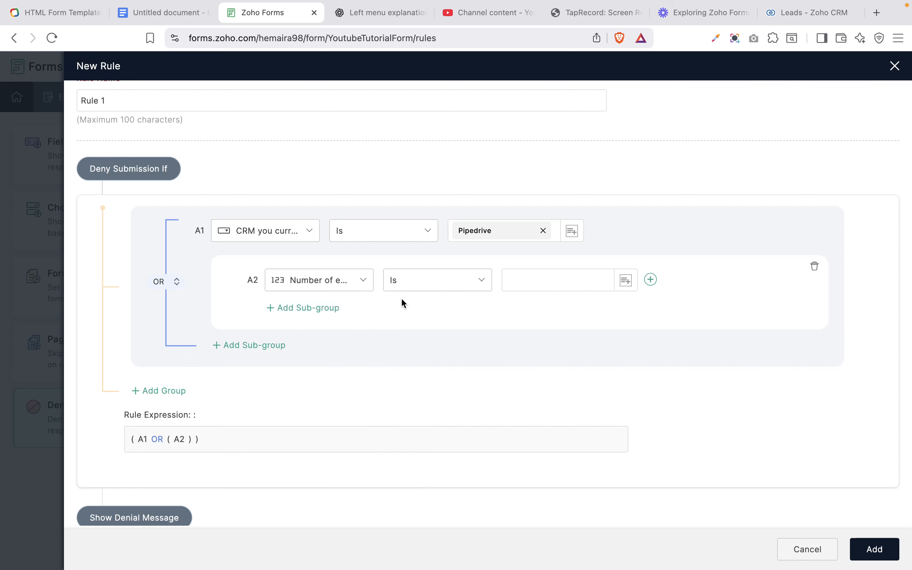
Step: Set the Number of employees condition to Is Greater Than 50 and add the Deny Submissions rule
click(449, 284)
scroll(435, 396, down, 1)
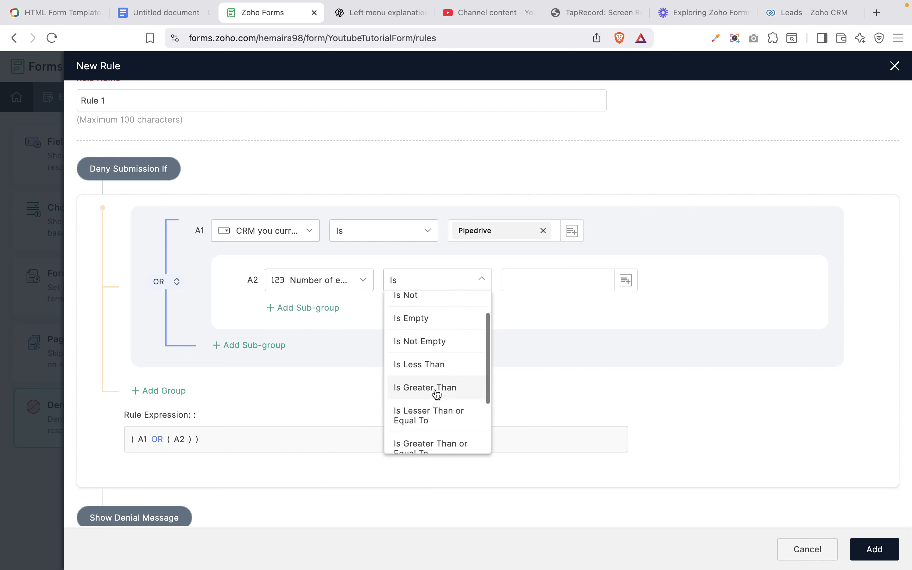
click(437, 392)
click(523, 283)
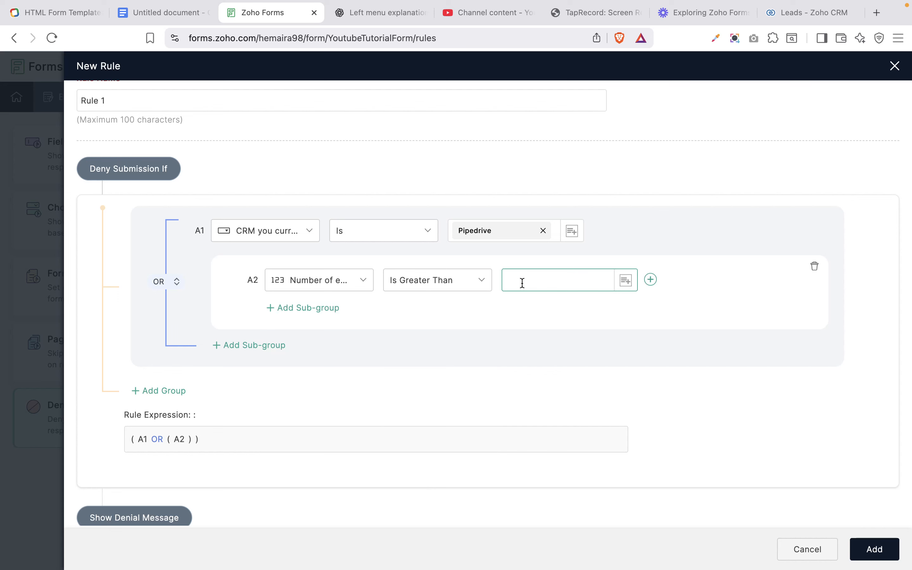
text(50)
scroll(307, 398, down, 5)
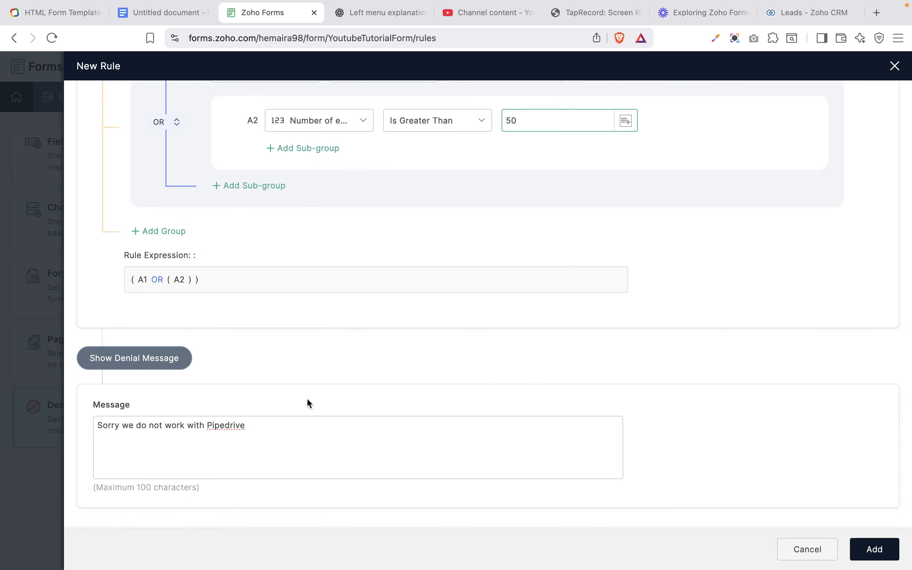
scroll(309, 402, up, 5)
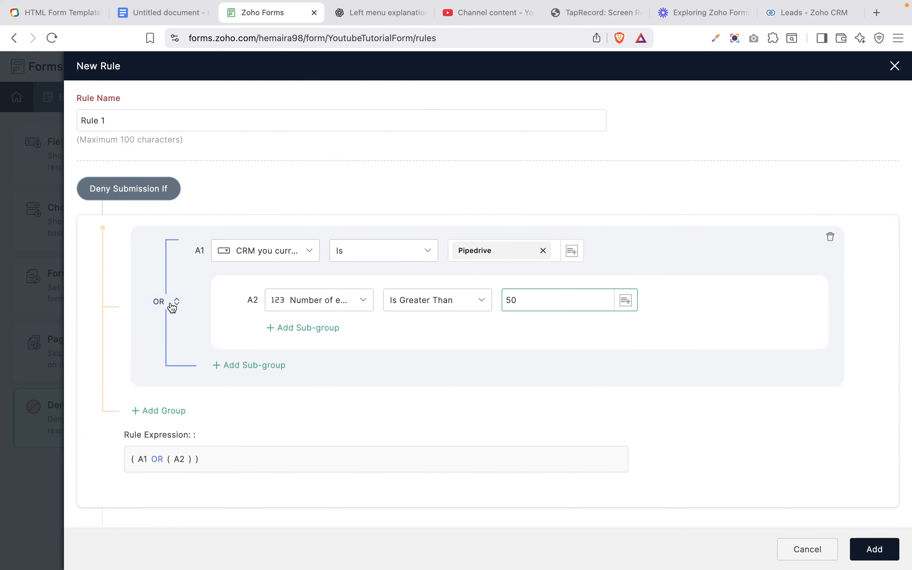
click(870, 553)
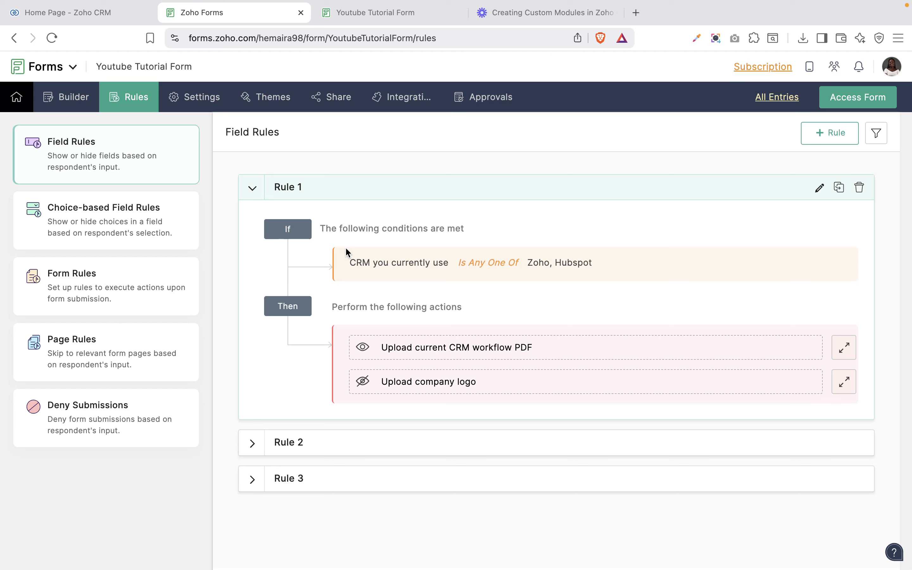
Step: Review the form's choice-based field rules and its form rules for new records
click(114, 211)
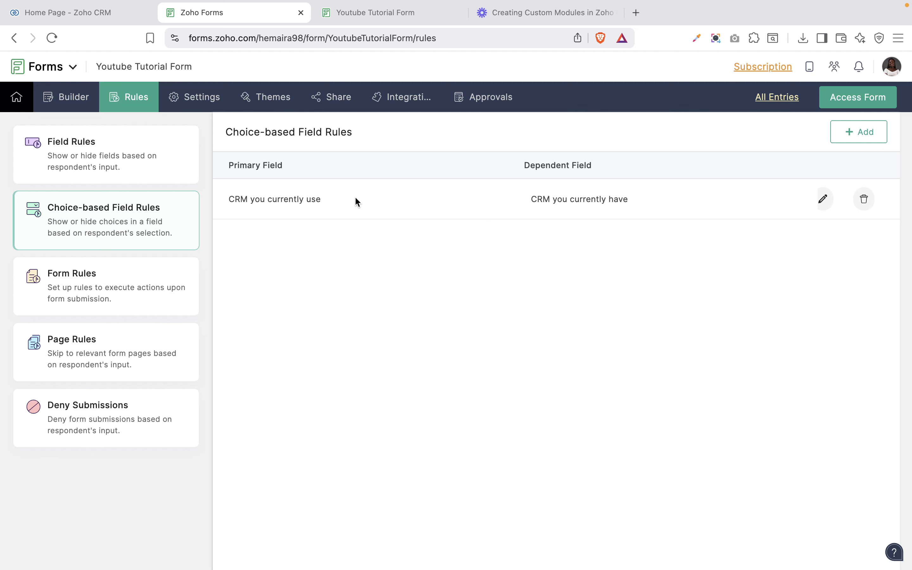
click(126, 294)
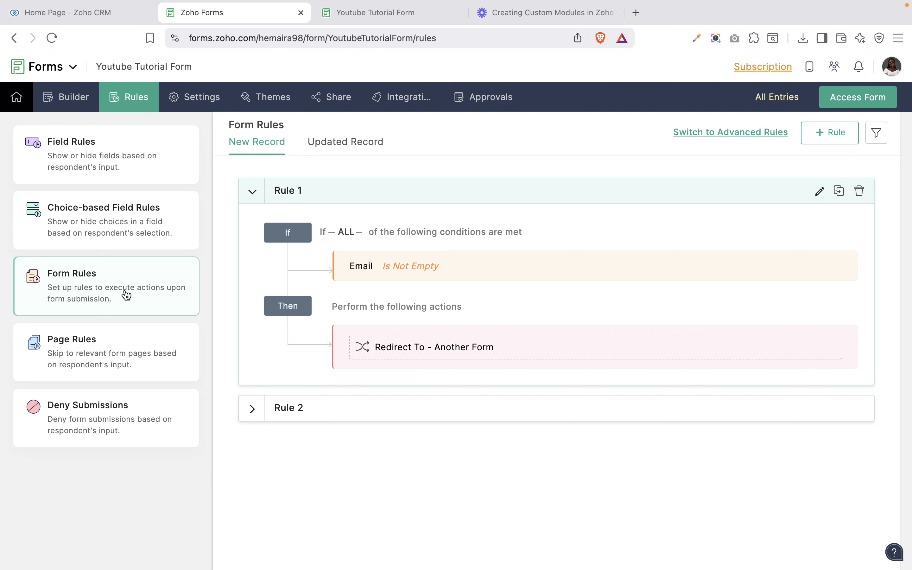
Step: Start a new form rule, examine the actions it can perform, and discard it without saving
click(126, 294)
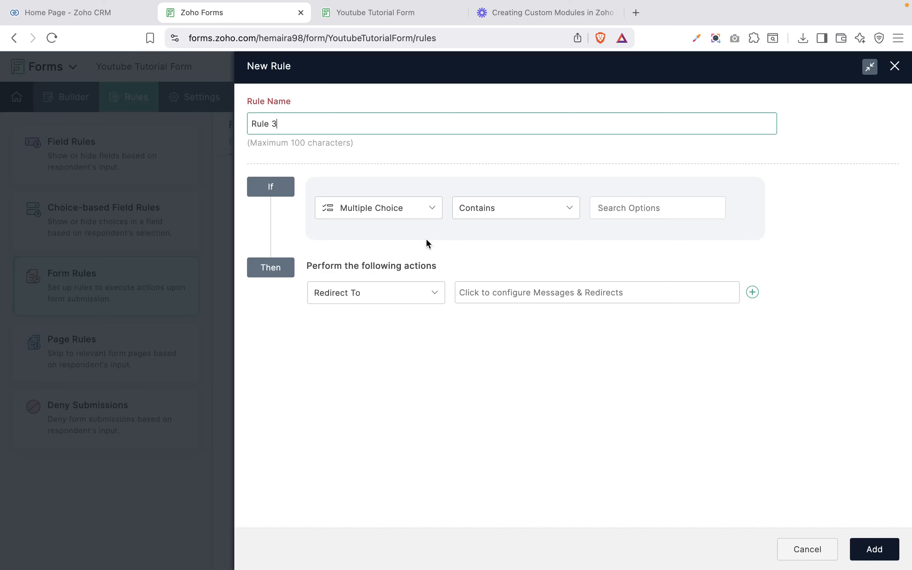
click(379, 293)
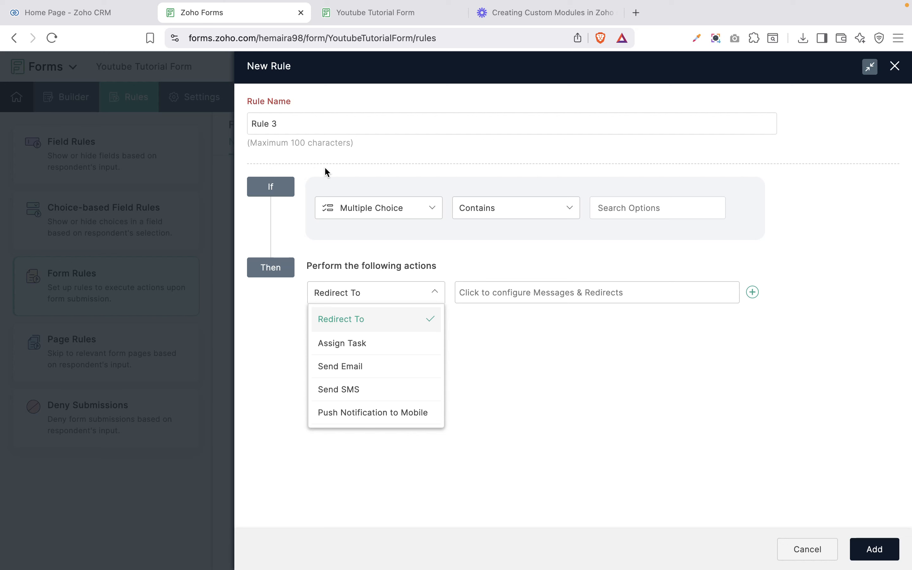
click(895, 67)
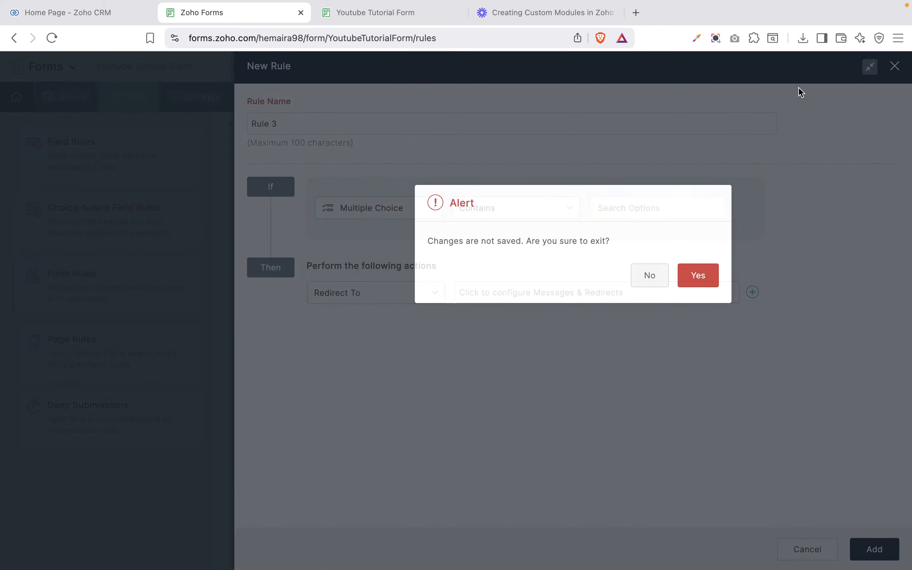
click(686, 276)
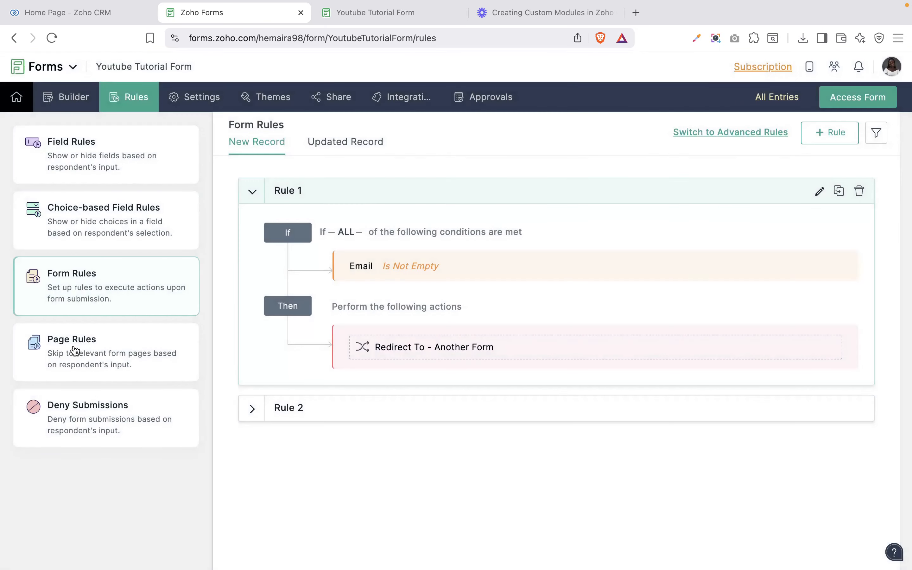
Step: Review the Company Info page rule and open the Deny Submissions rules
click(74, 346)
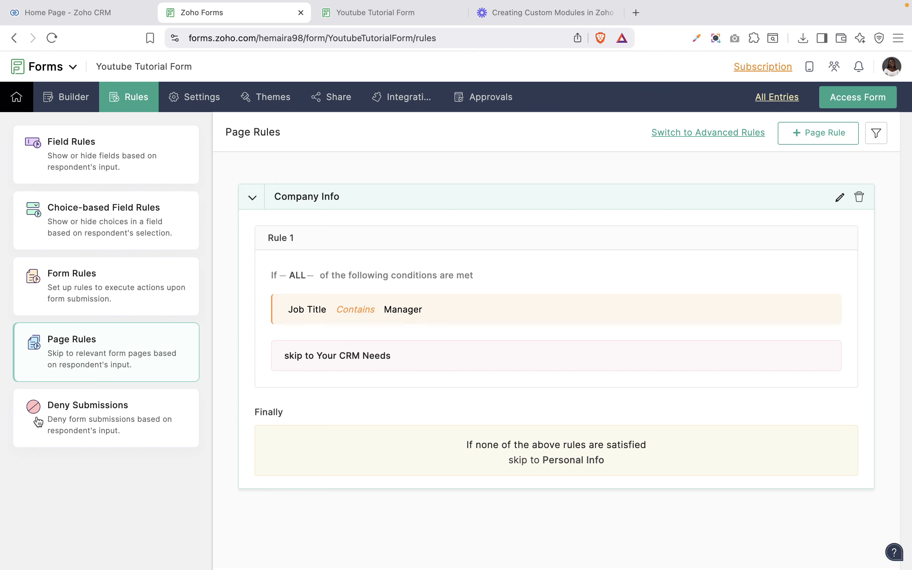
click(69, 422)
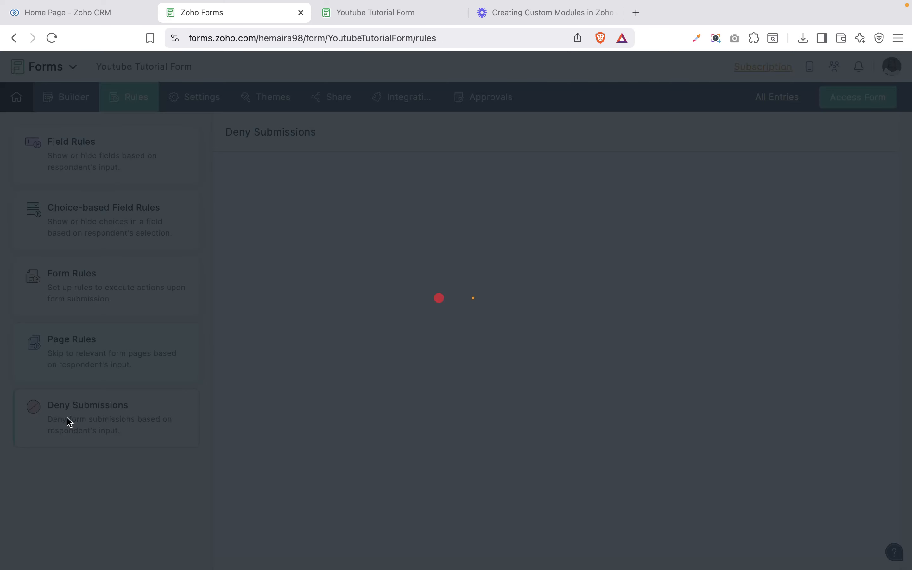